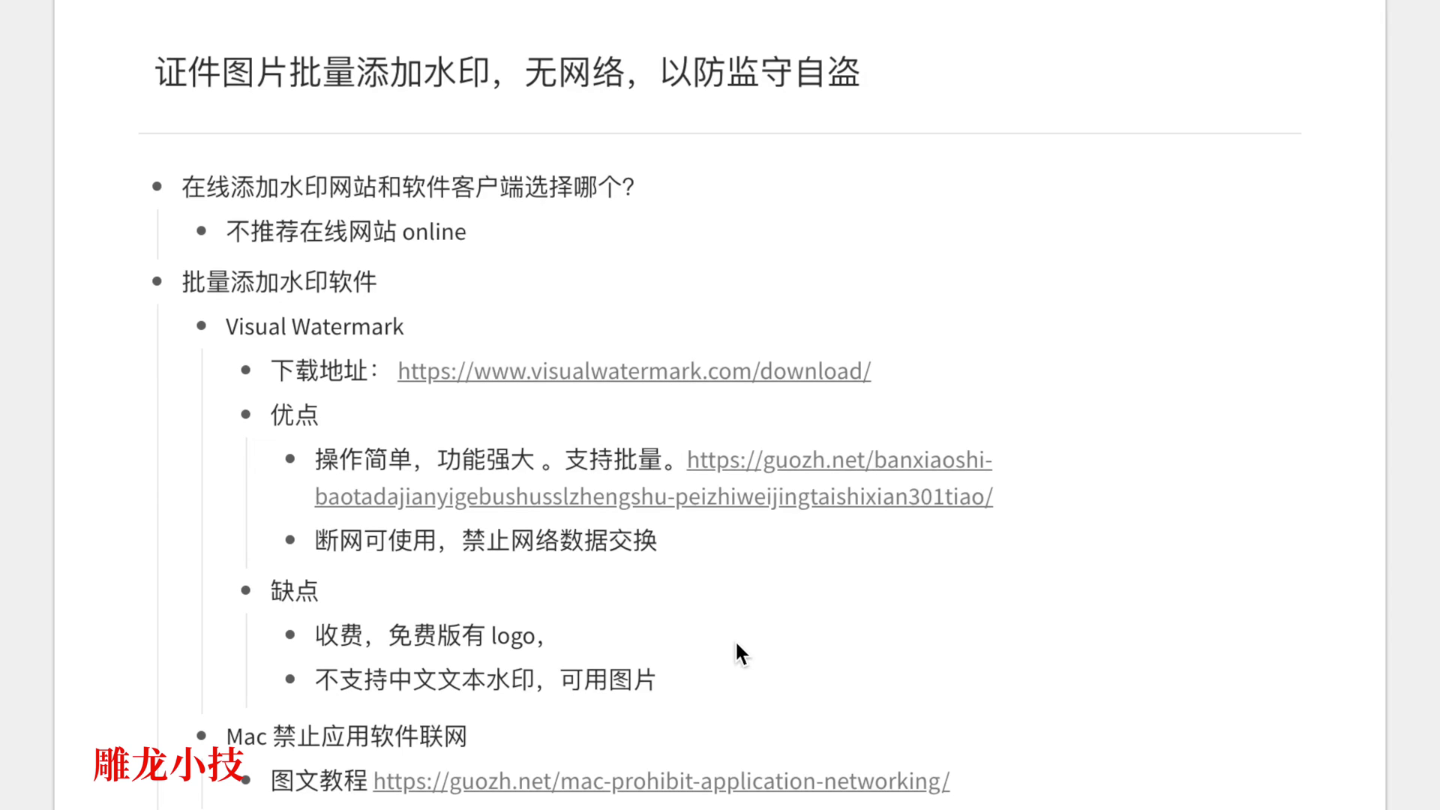
# Highlight the document title, first question and the 批量添加水印软件 and 文本水印和图片水印的选择 headings
pyautogui.scroll(-1, 778, 651)
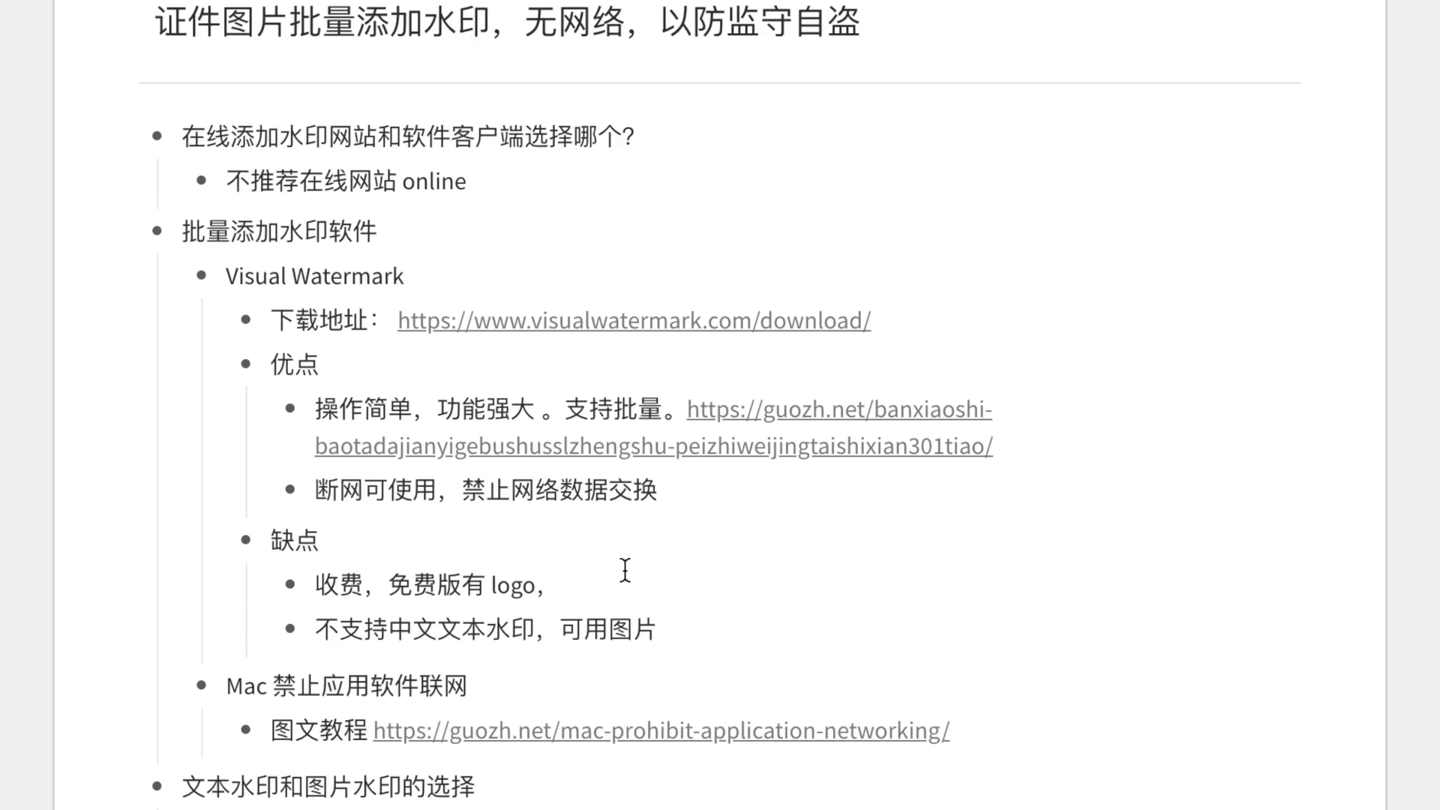
pyautogui.scroll(-3, 624, 570)
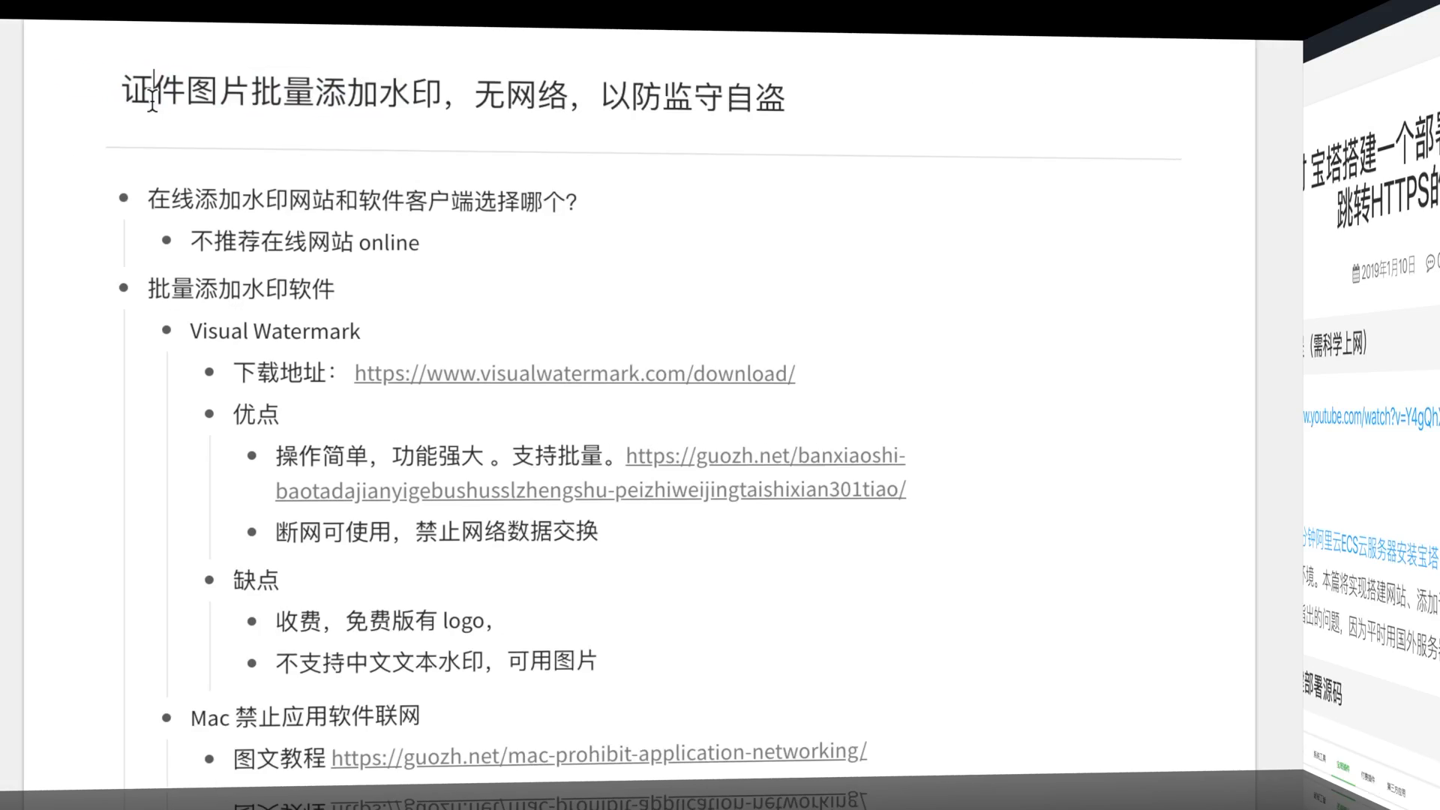
pyautogui.moveTo(154, 72); pyautogui.dragTo(427, 52)
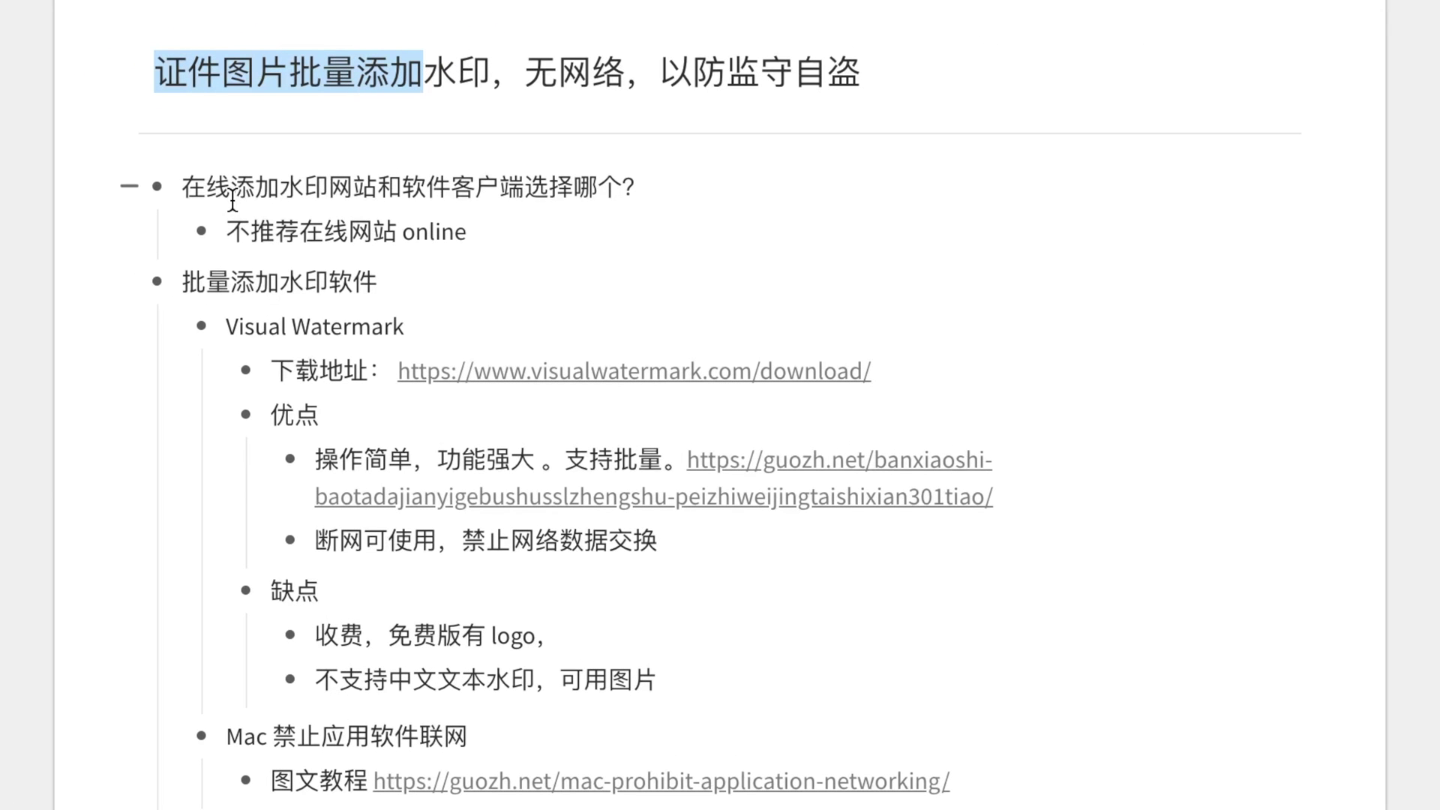
pyautogui.moveTo(182, 186); pyautogui.dragTo(437, 174)
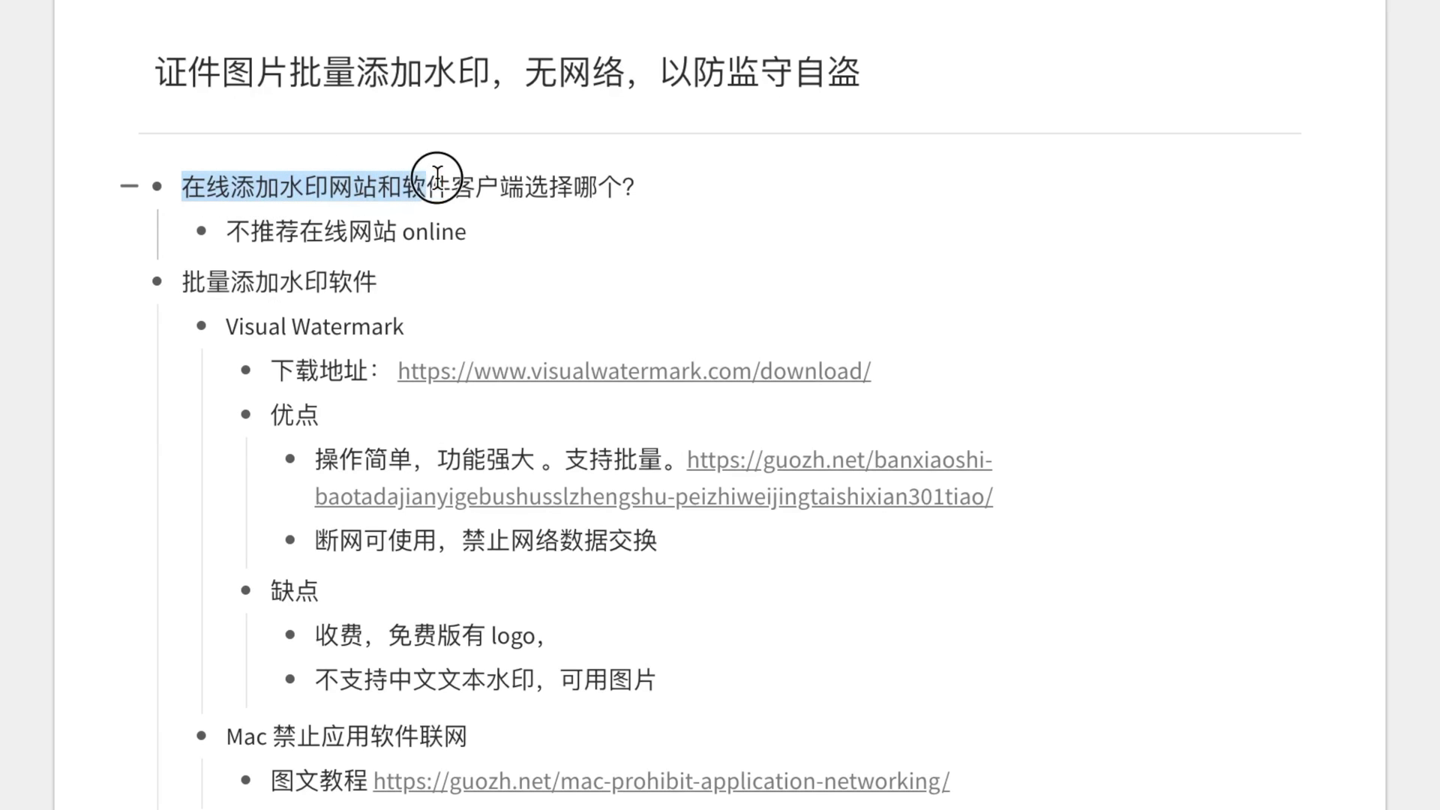
pyautogui.moveTo(437, 174); pyautogui.dragTo(553, 184)
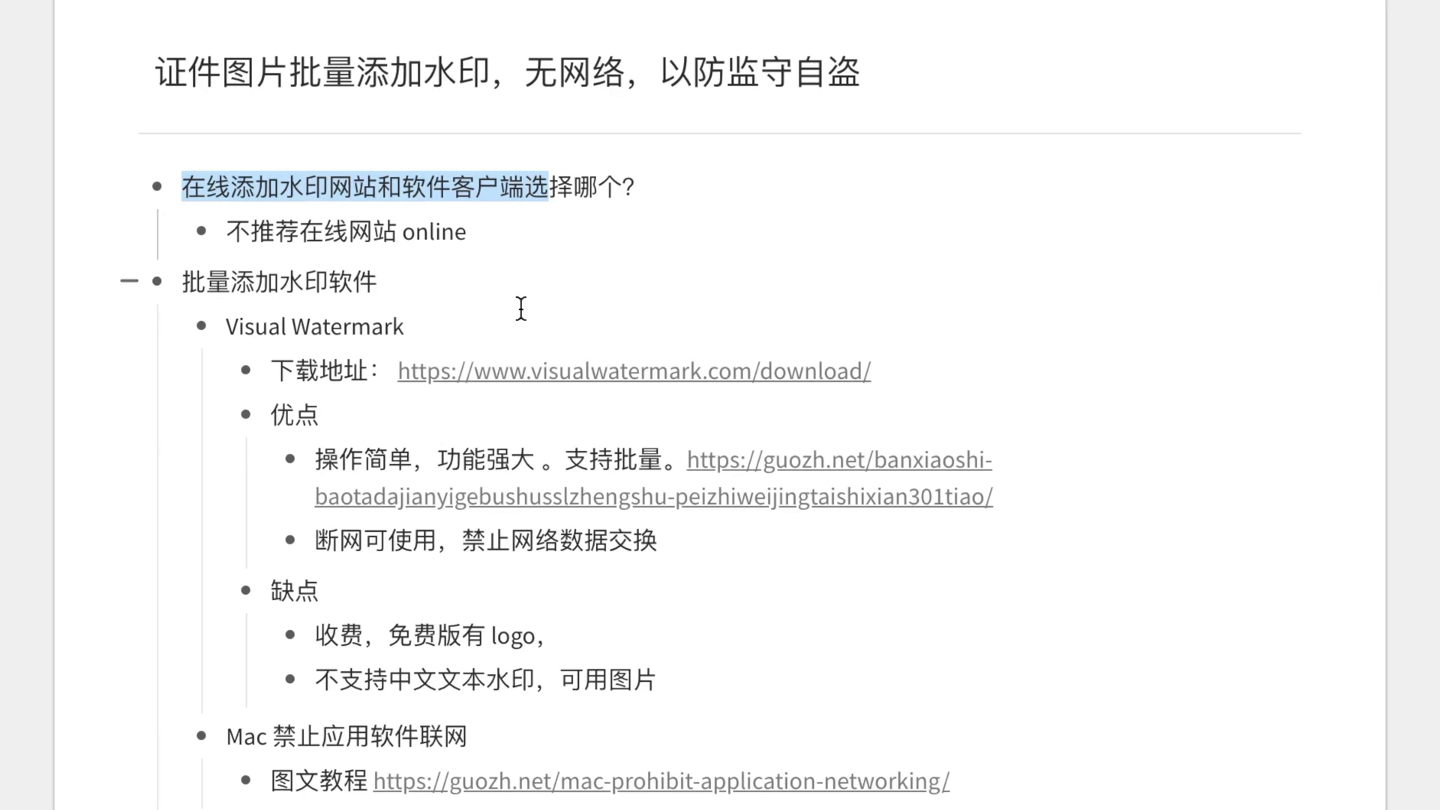
pyautogui.scroll(-3, 521, 307)
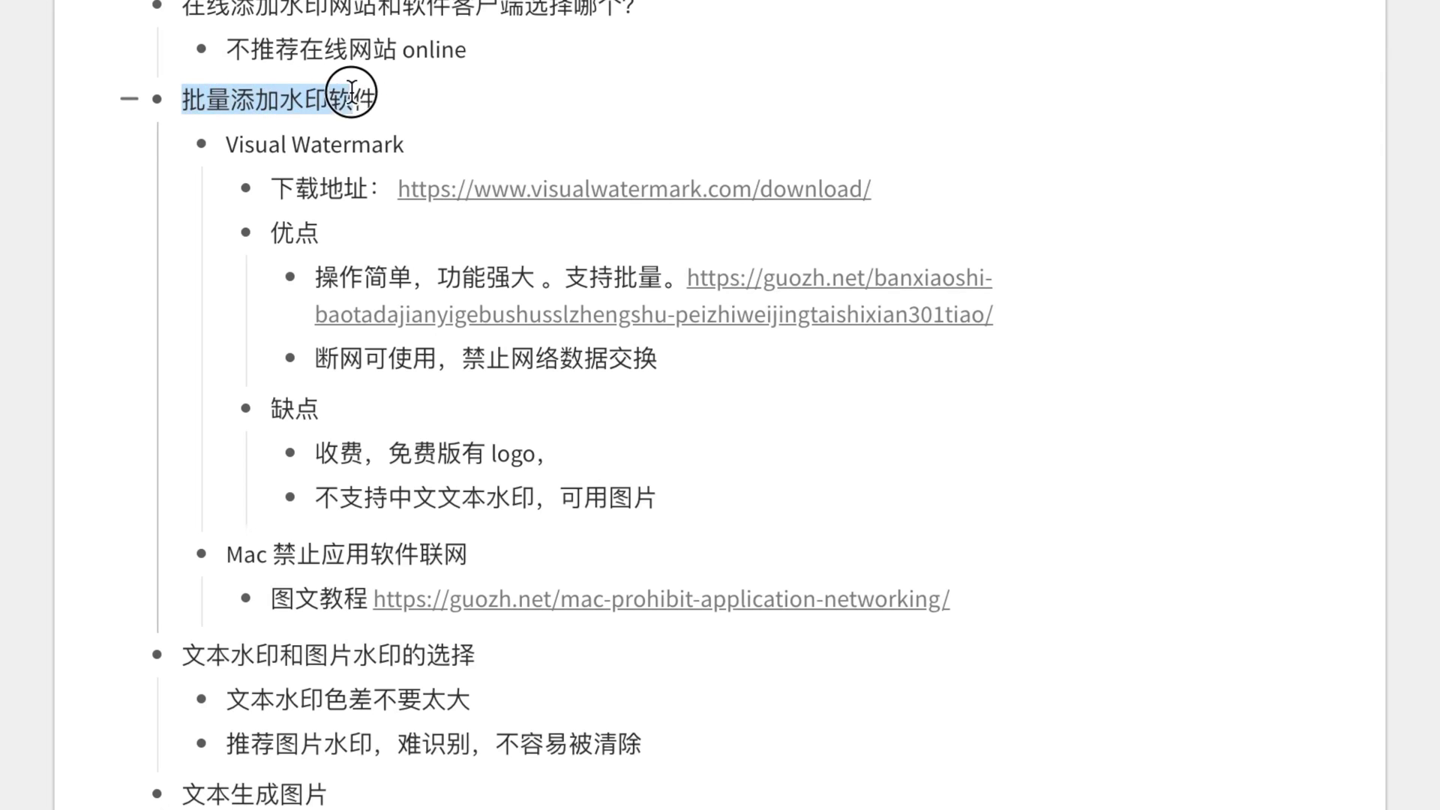
pyautogui.moveTo(185, 99); pyautogui.dragTo(377, 99)
pyautogui.scroll(-1, 189, 643)
pyautogui.click(189, 643)
pyautogui.moveTo(190, 643); pyautogui.dragTo(476, 643)
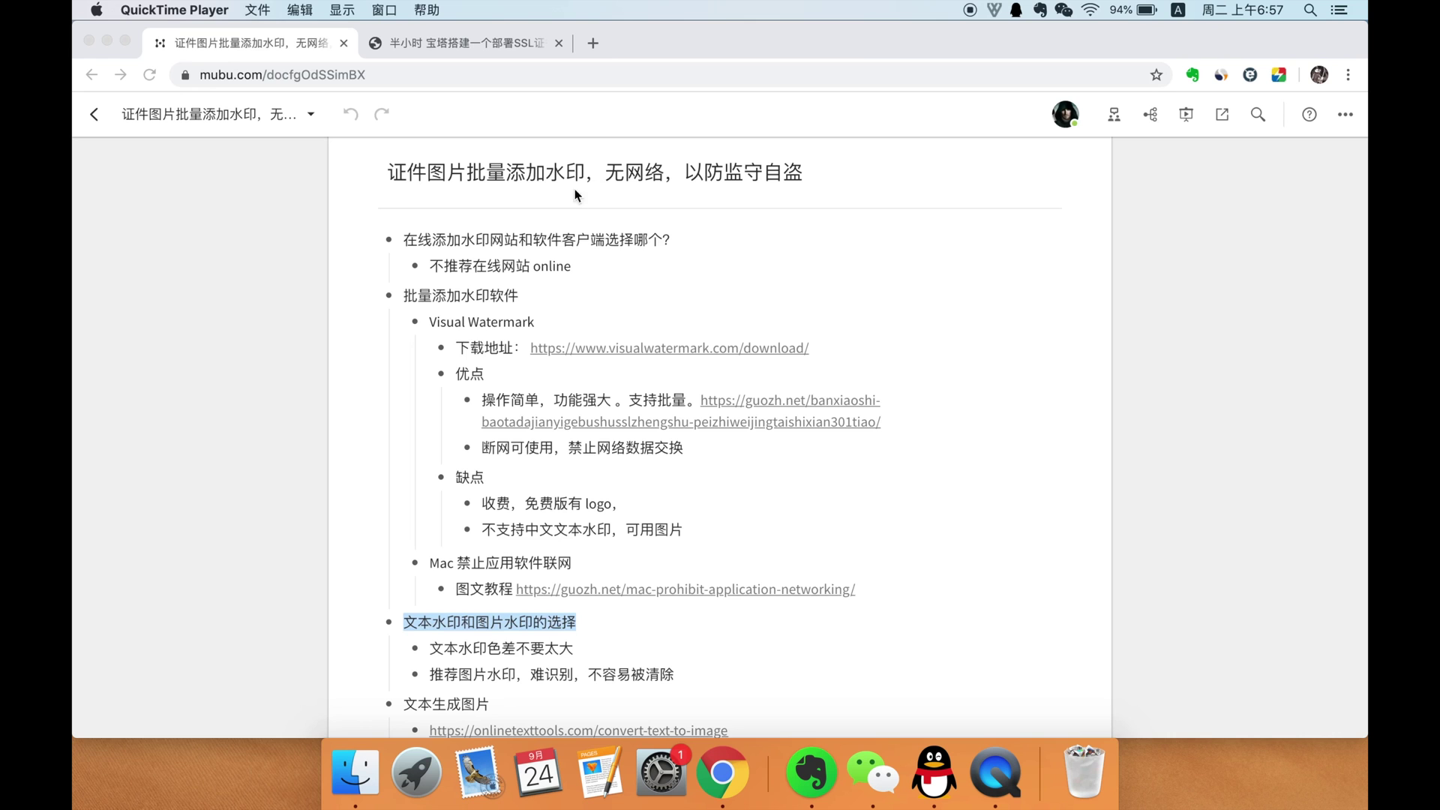
# Search Google for 'add watermark online' in a new Chrome tab
pyautogui.click(597, 45)
pyautogui.write('add ')
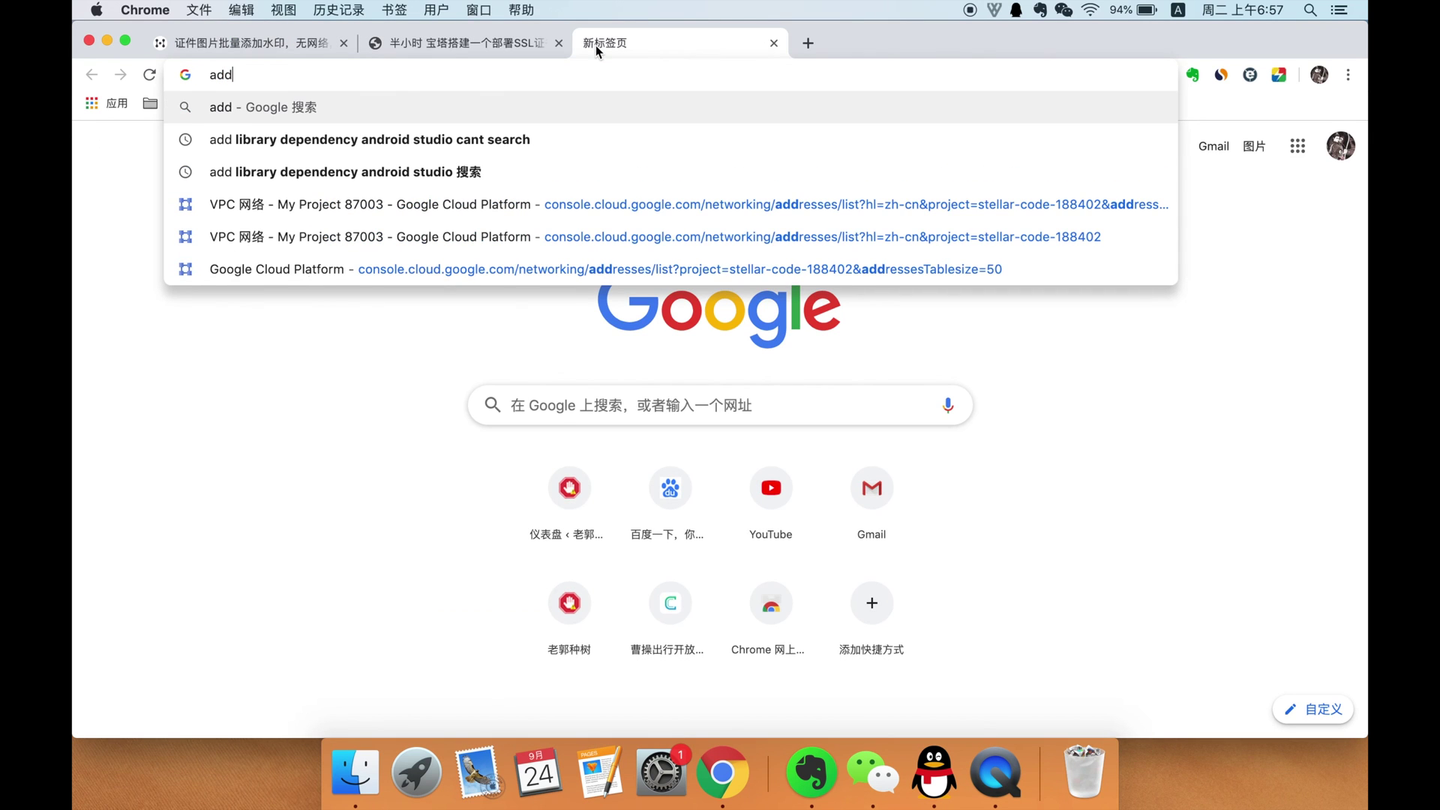
pyautogui.write('wo')
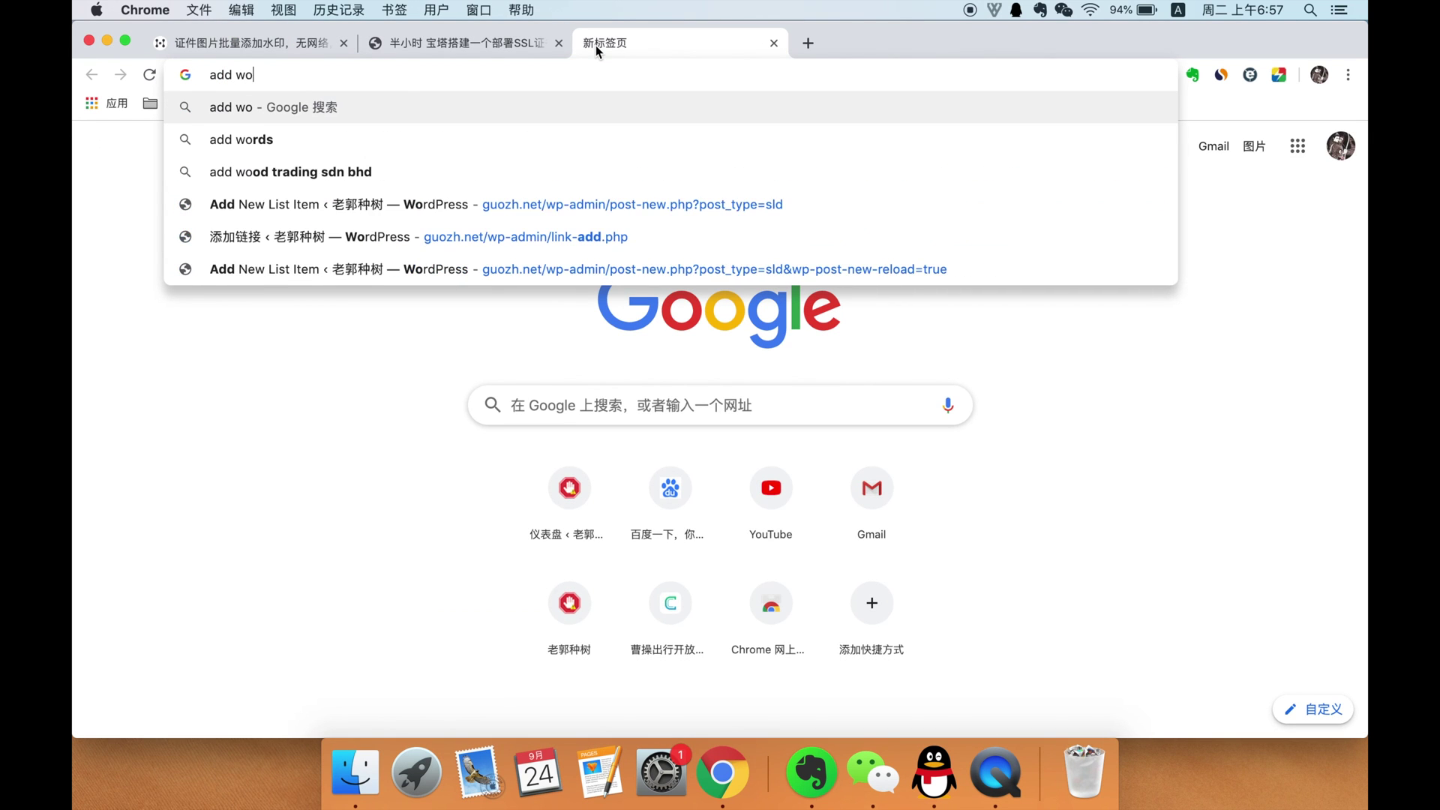
pyautogui.write('a')
pyautogui.press('BackSpace')
pyautogui.press('BackSpace')
pyautogui.write('ater')
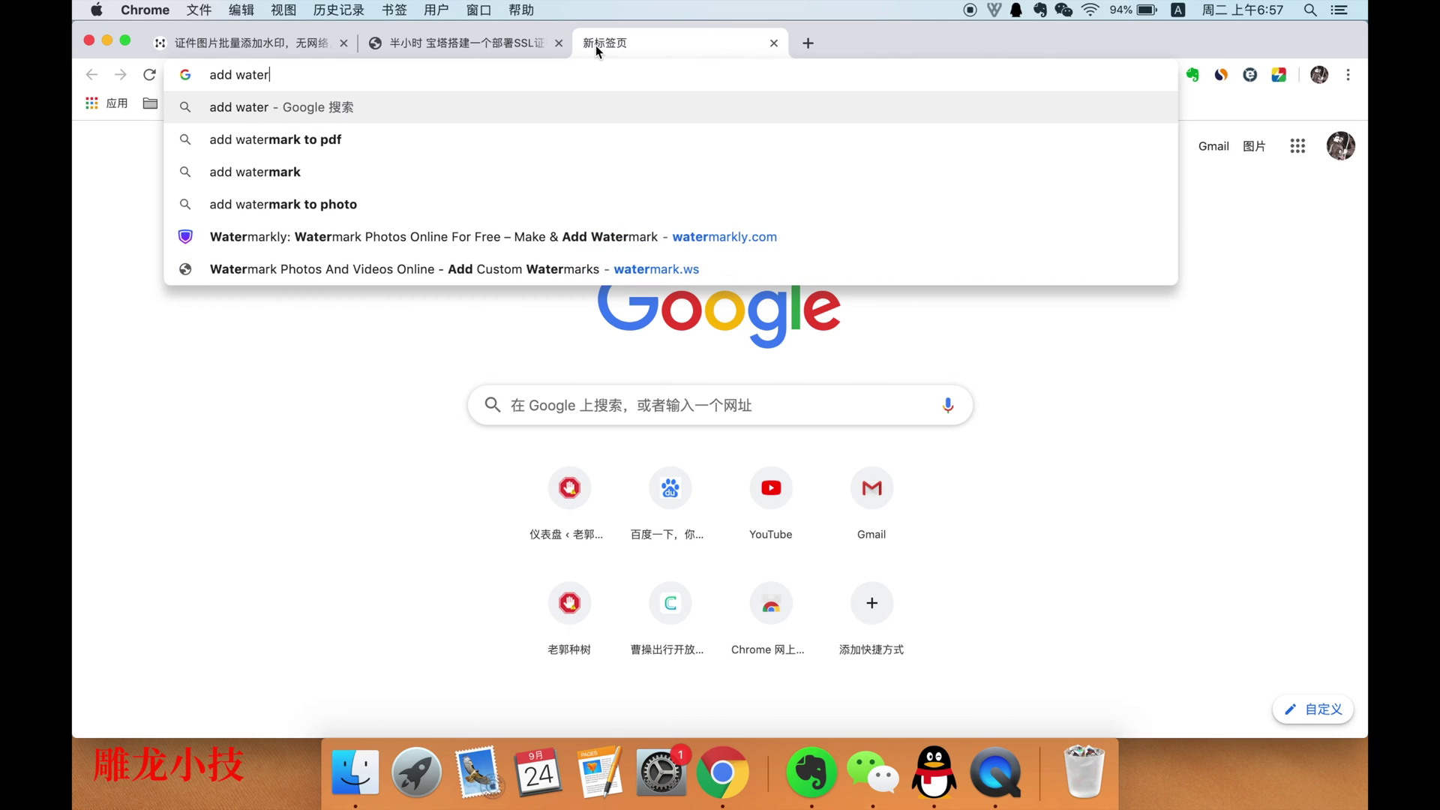
pyautogui.press('Down')
pyautogui.press('Down')
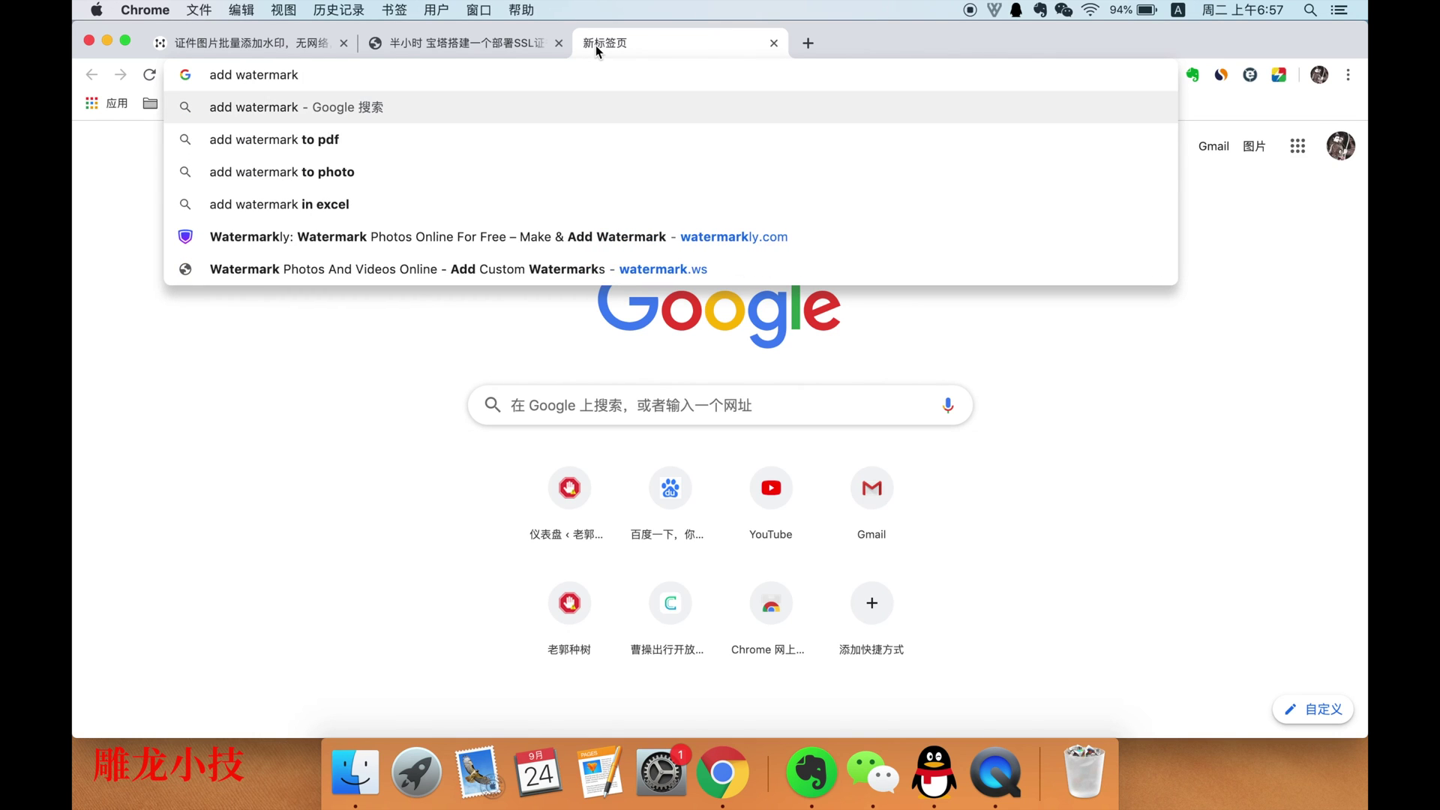
pyautogui.write('onli')
pyautogui.press('Down')
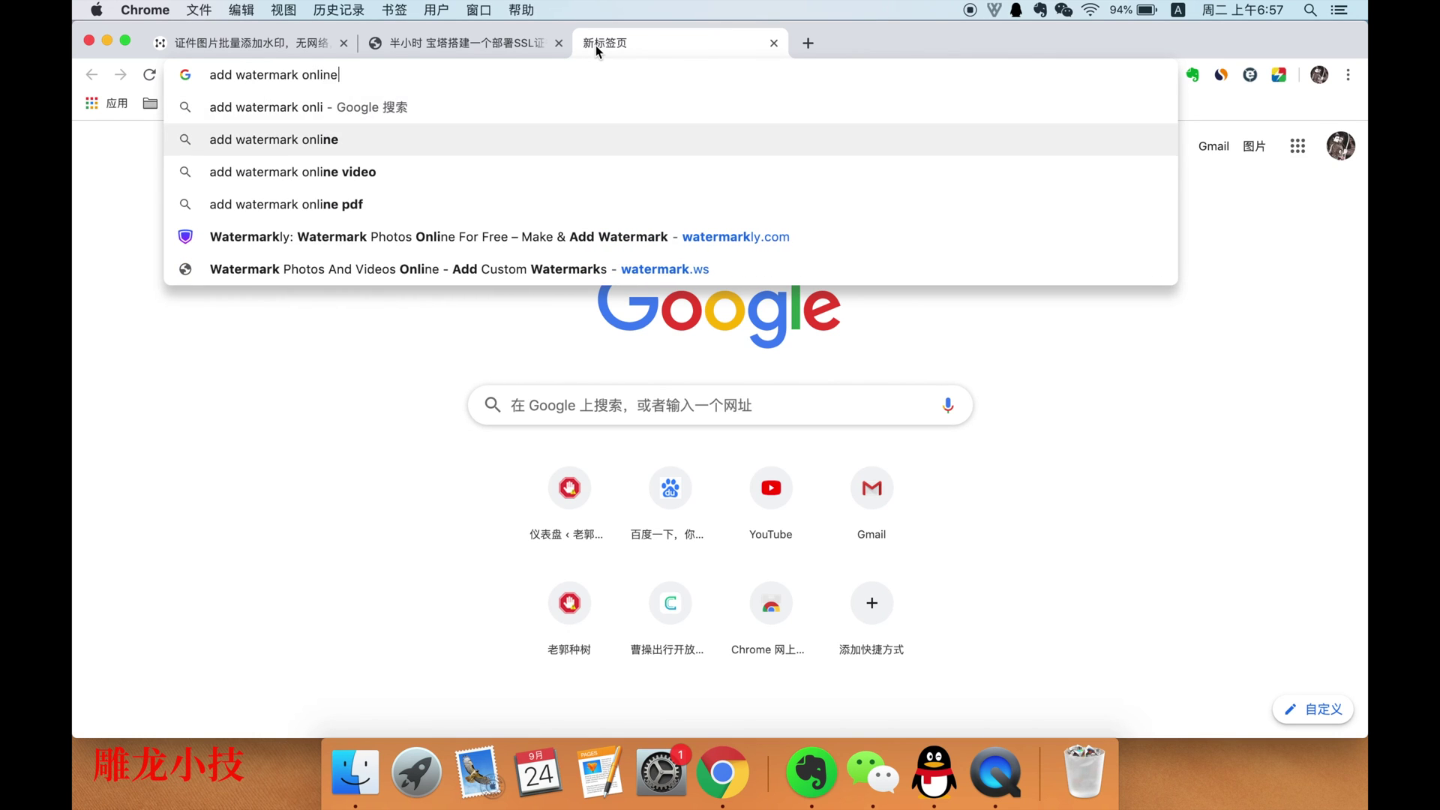
pyautogui.press('Return')
pyautogui.scroll(-5, 398, 324)
# Launch Watermarkly's free photo watermarking app, then highlight the Mubu document title
pyautogui.click(397, 324)
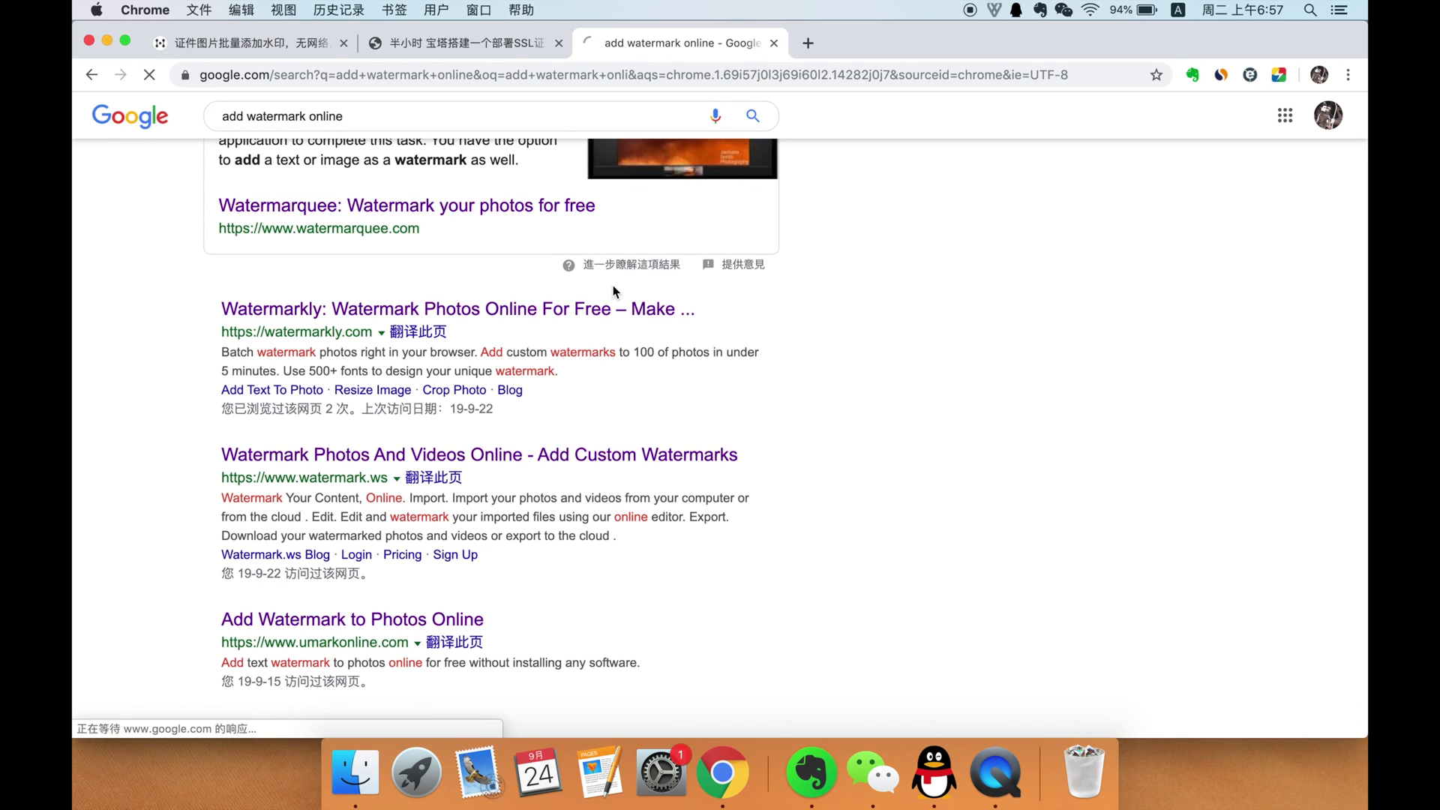
pyautogui.scroll(-1, 762, 235)
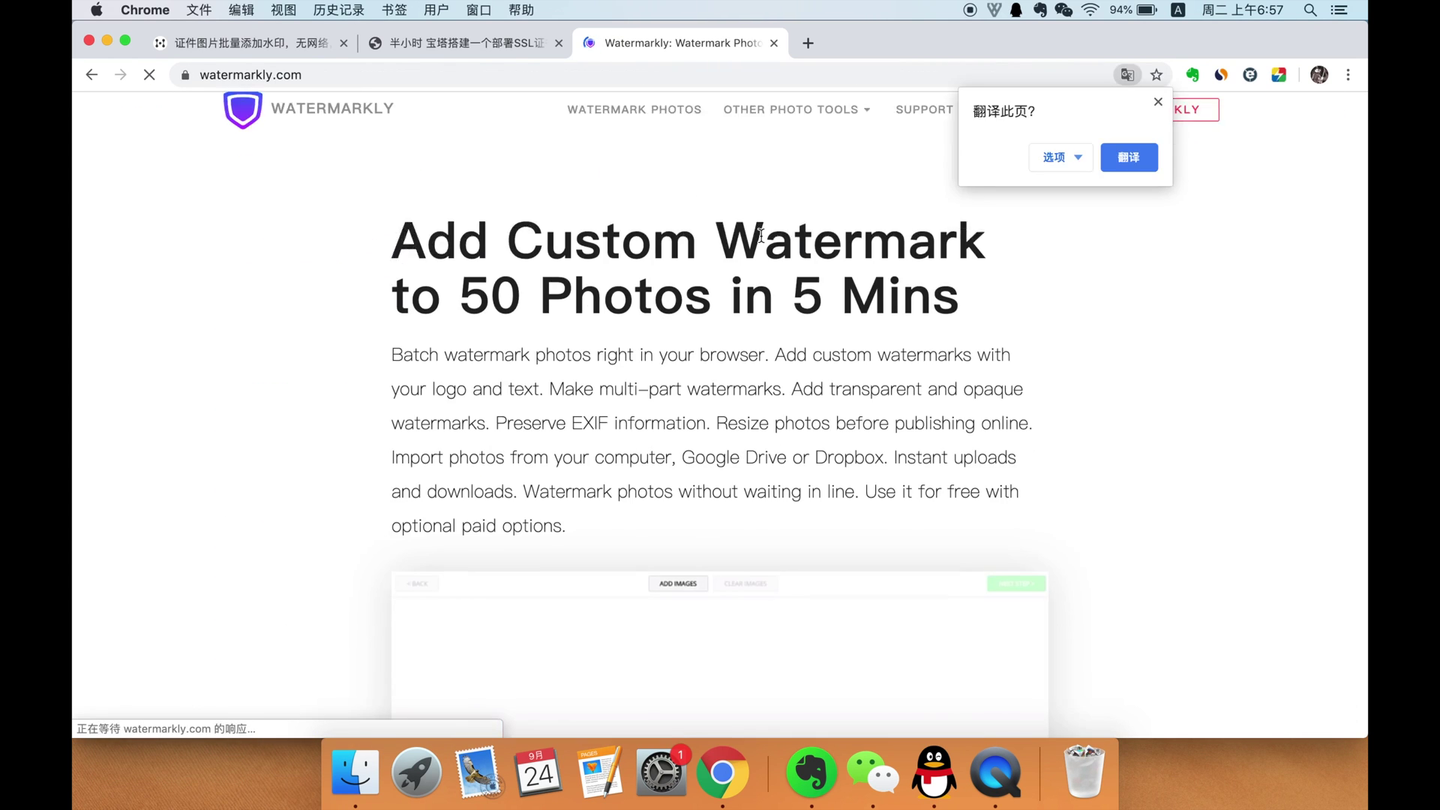
pyautogui.scroll(-5, 531, 627)
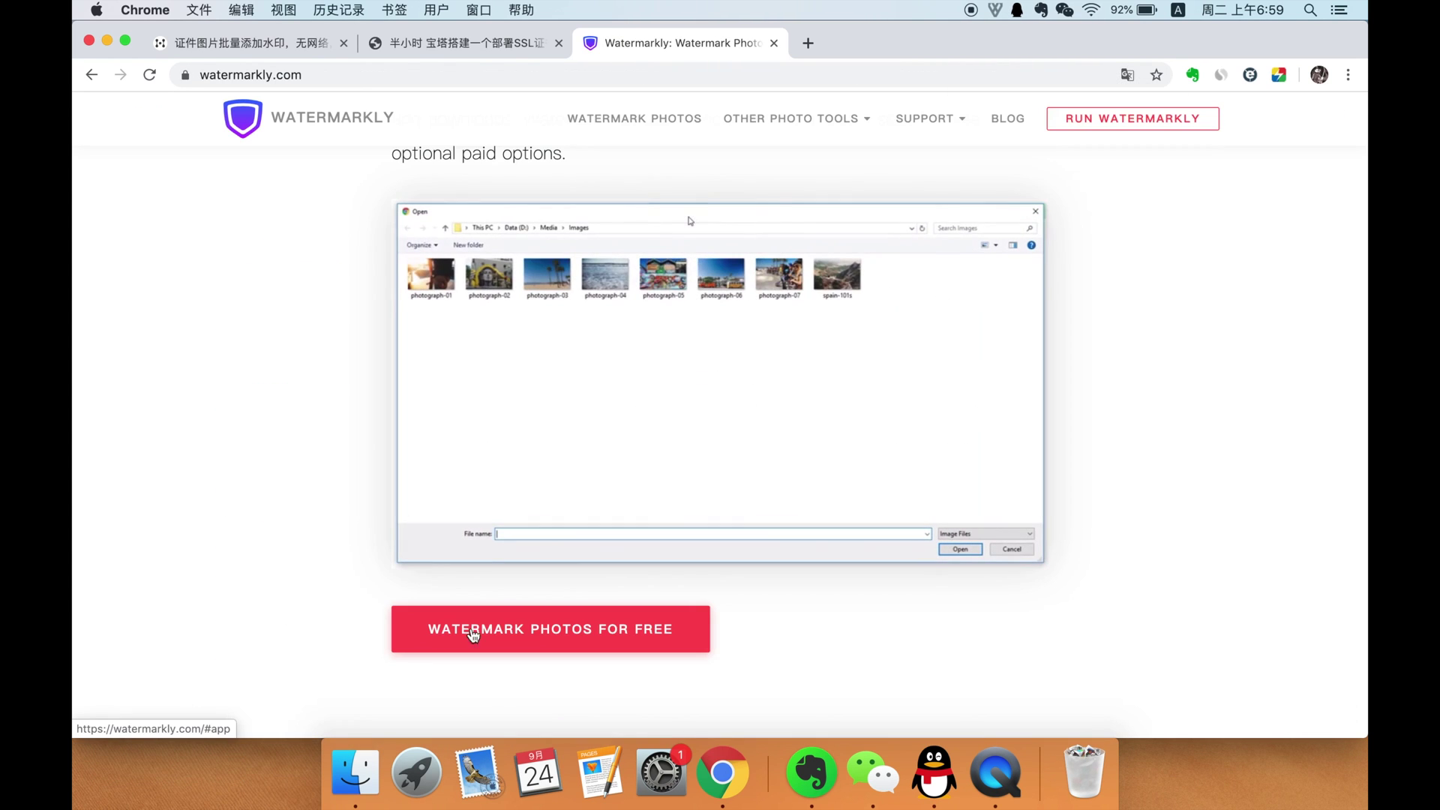
pyautogui.click(577, 639)
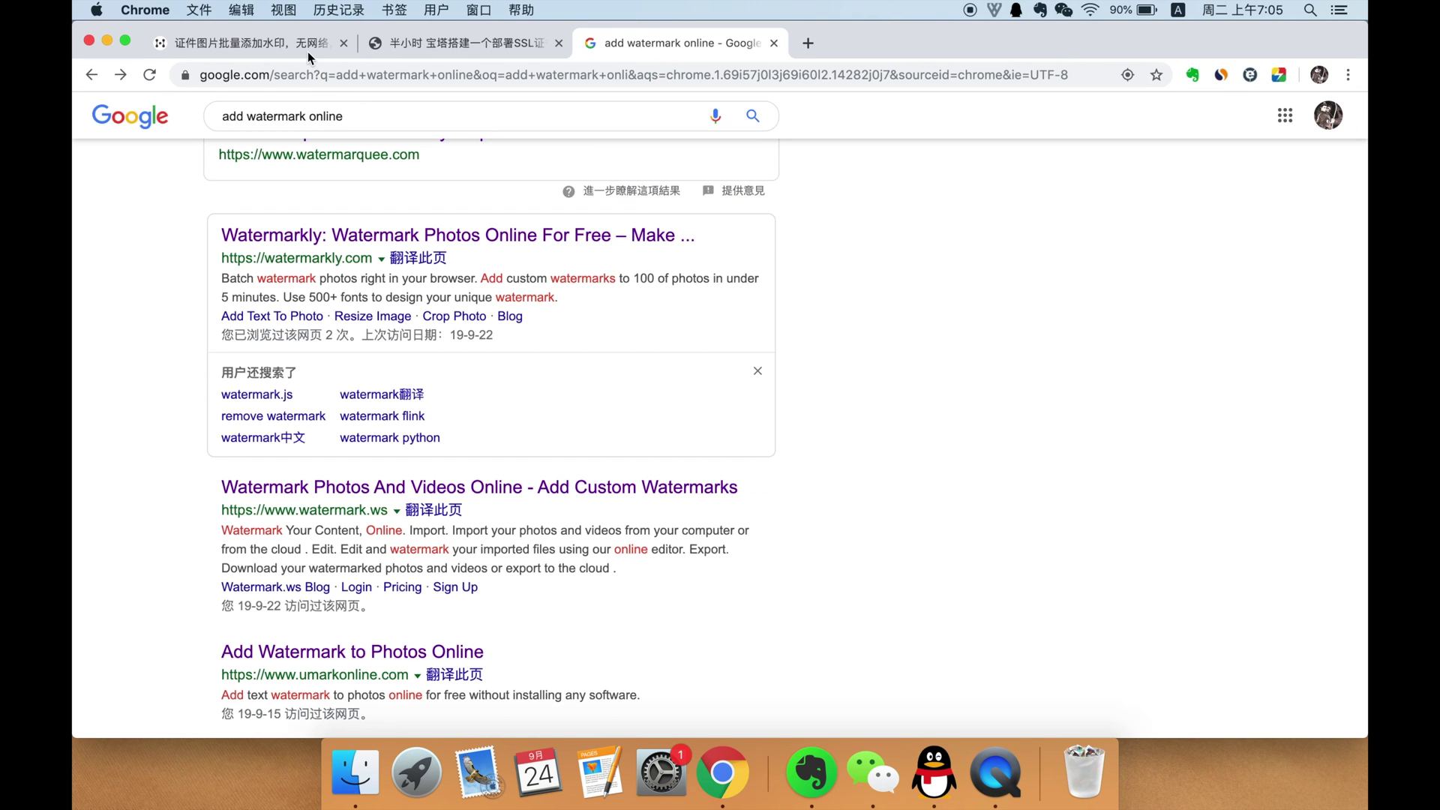
pyautogui.click(307, 51)
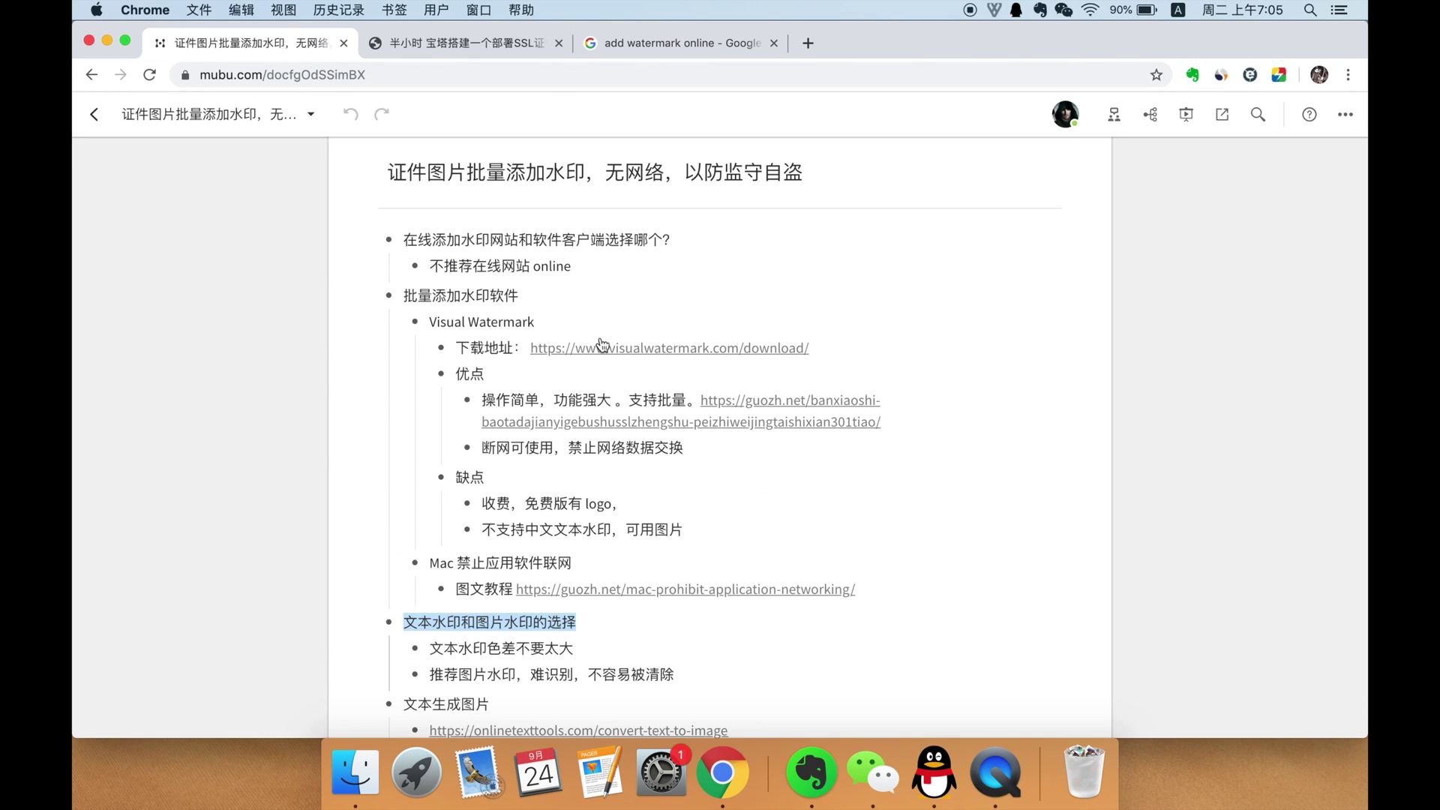
pyautogui.moveTo(387, 171); pyautogui.dragTo(561, 178)
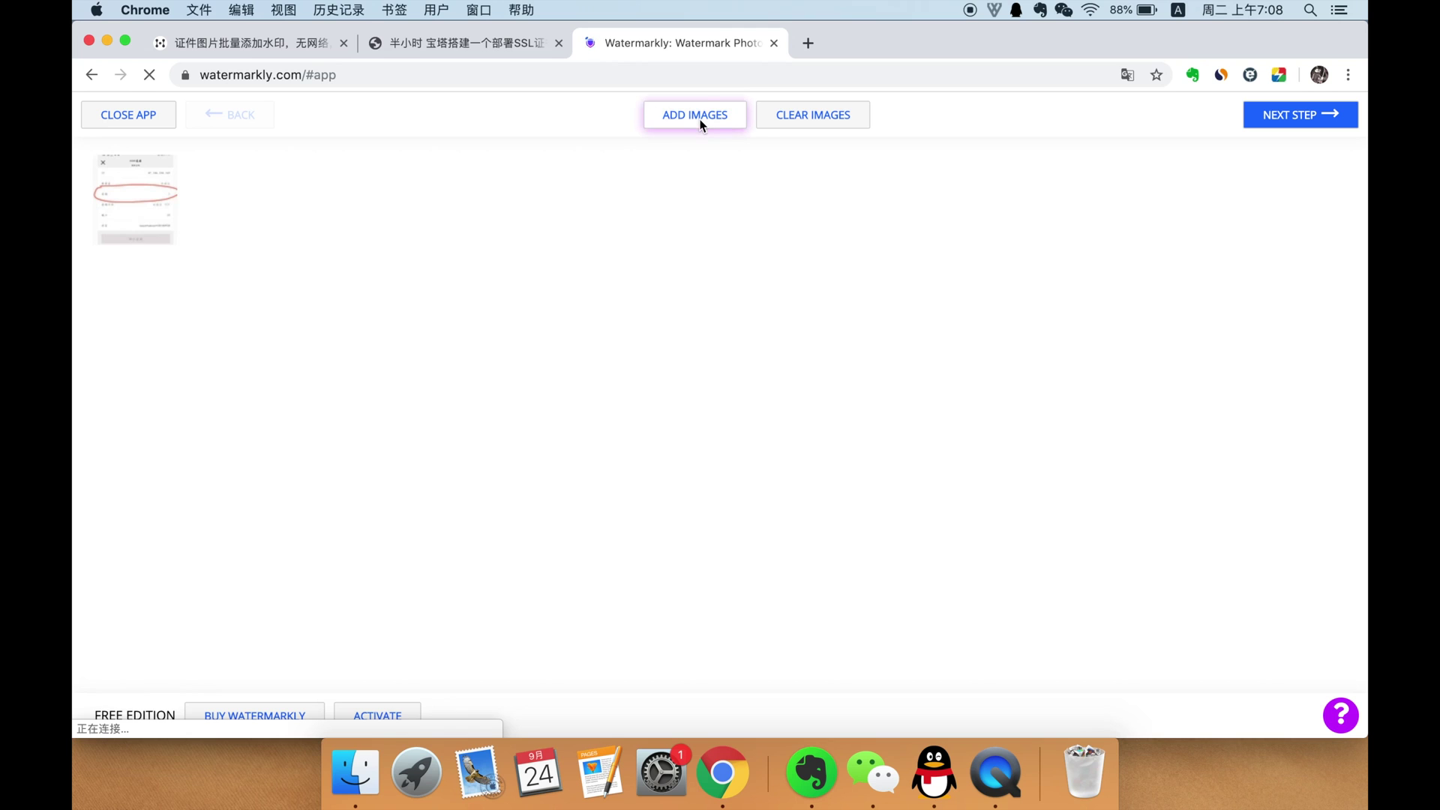
# Add a screenshot from the computer to Watermarkly's image list and return to Mubu
pyautogui.click(701, 121)
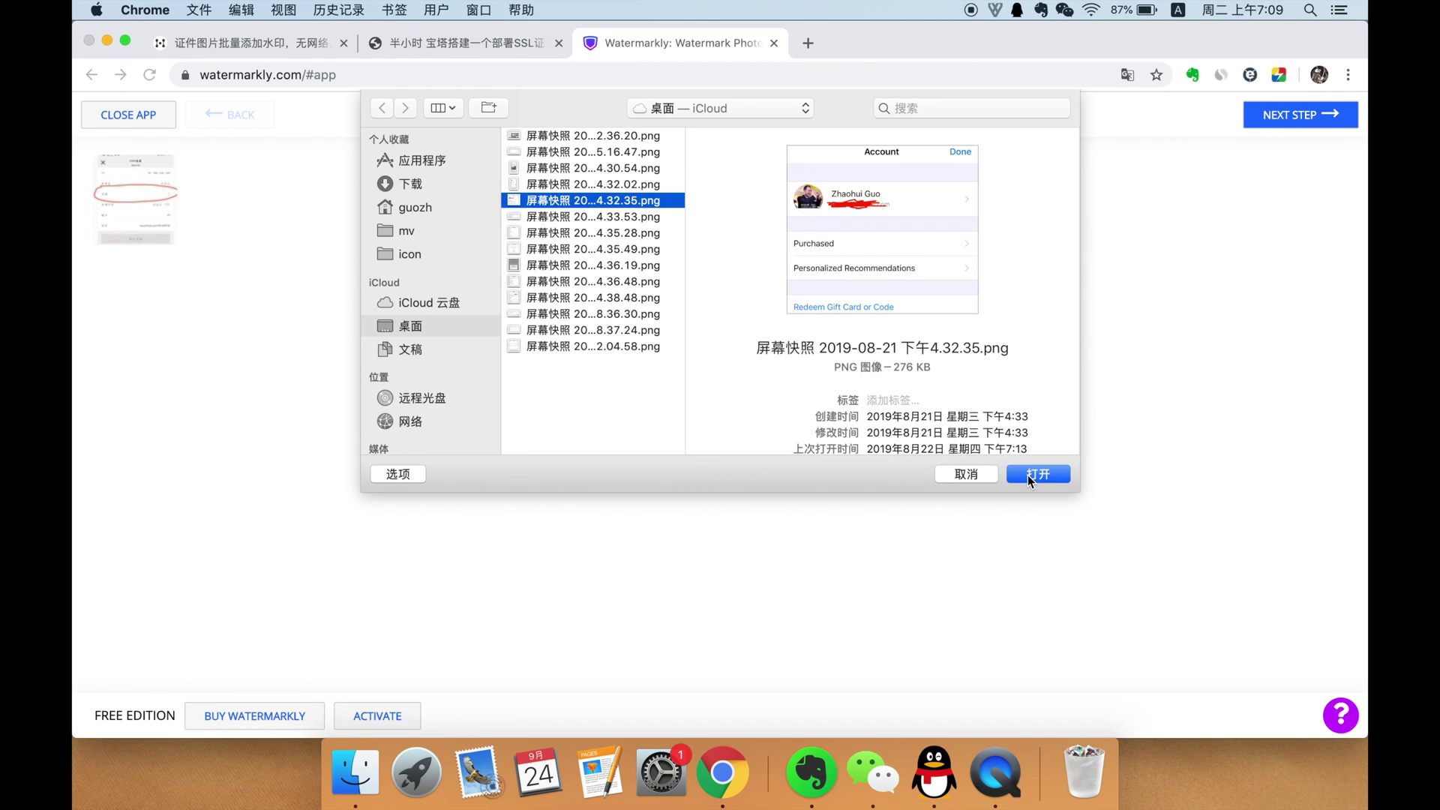
pyautogui.click(1027, 474)
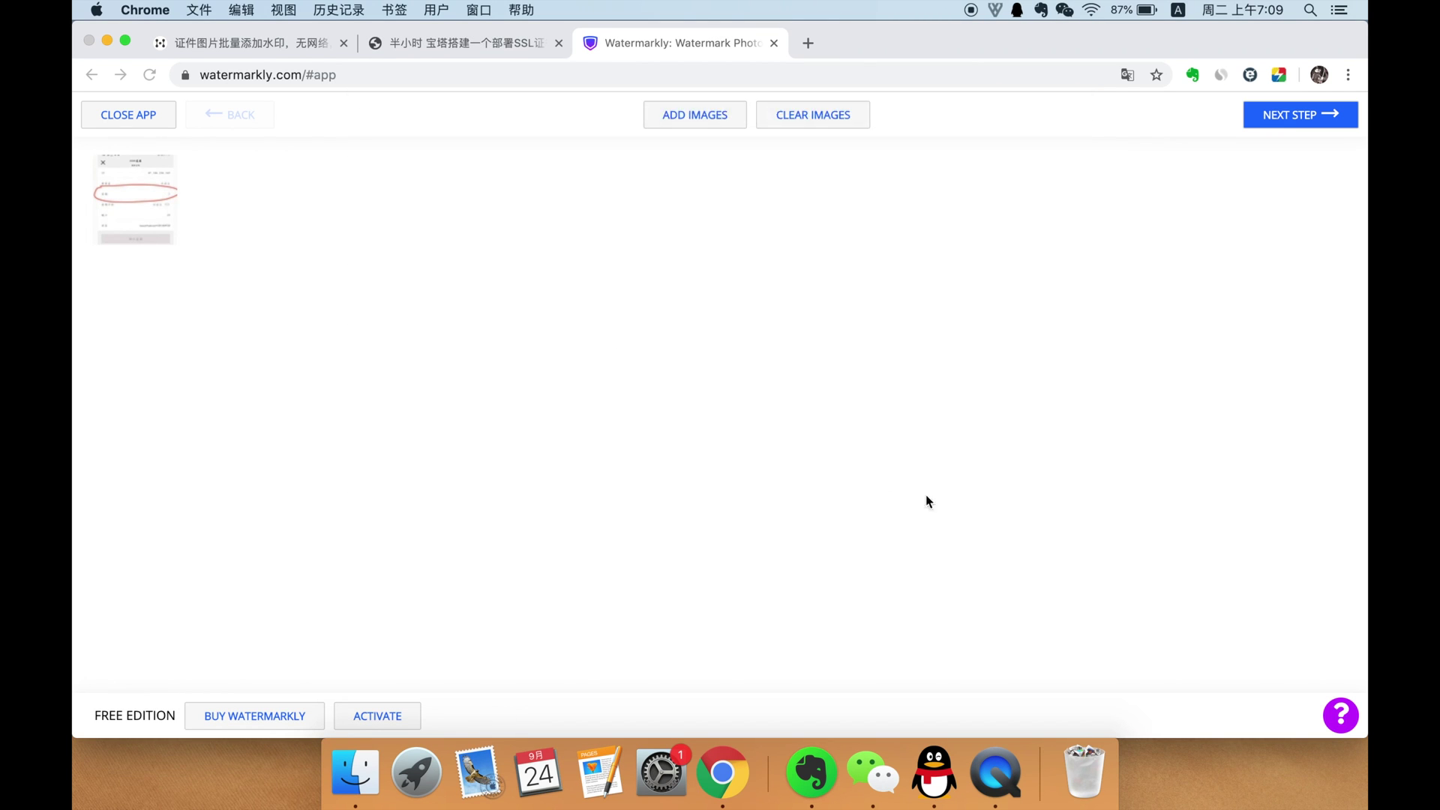
pyautogui.click(300, 48)
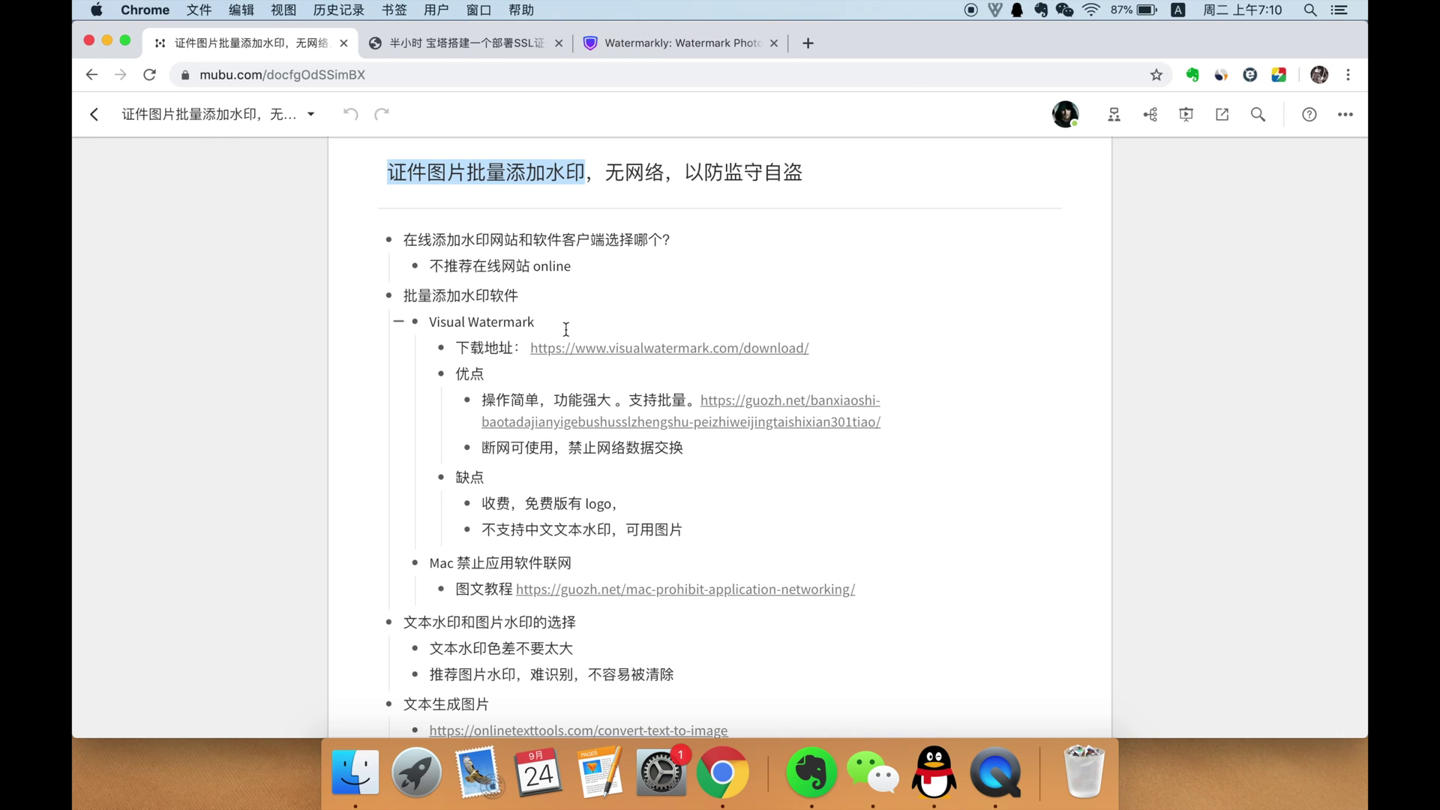
# Add the bullet 推荐软件客户端添加水印 below 不推荐在线网站 online and highlight 软件客户端
pyautogui.scroll(-2, 552, 375)
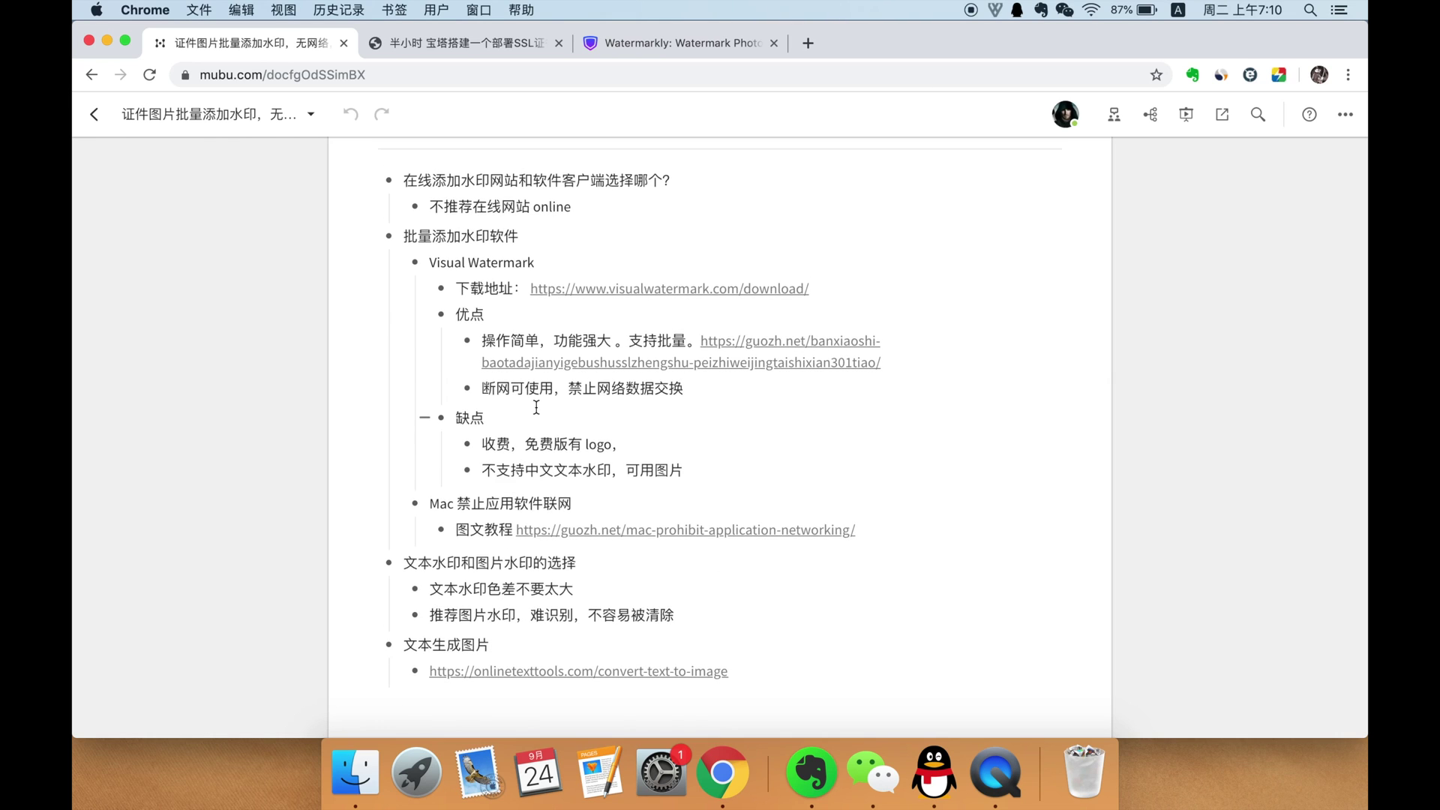
pyautogui.click(572, 206)
pyautogui.press('Return')
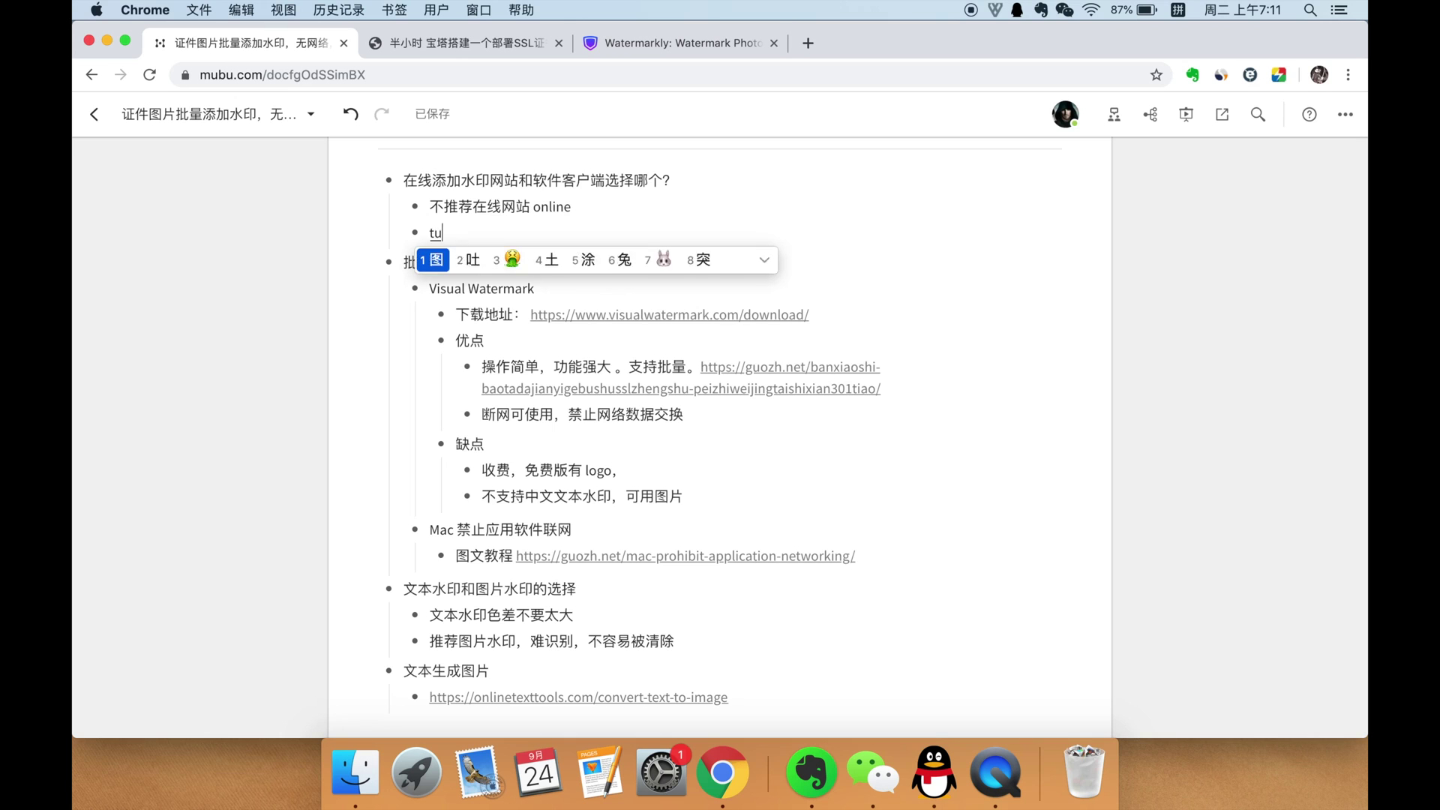
pyautogui.write('tuijian')
pyautogui.press('space')
pyautogui.write('ruanjianke')
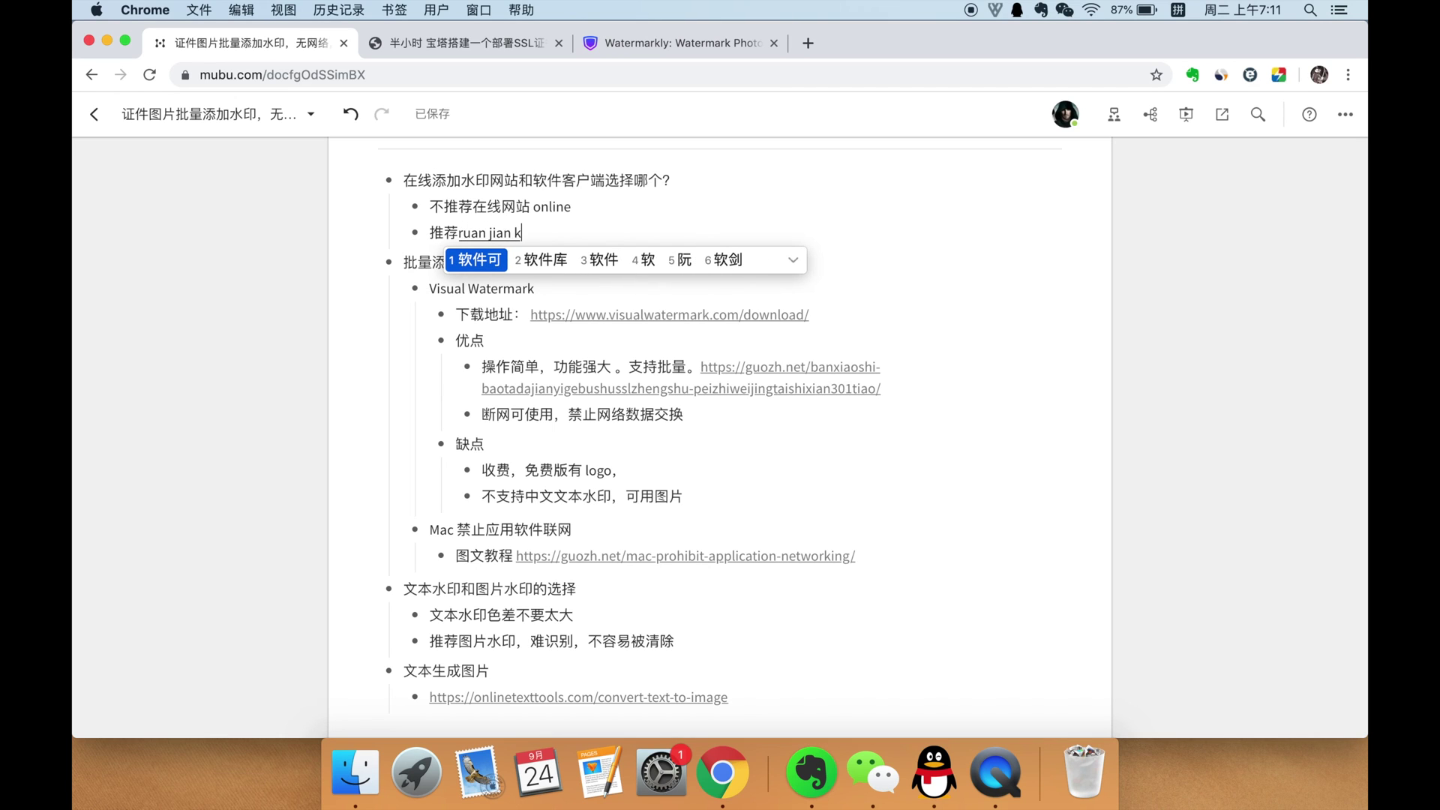
pyautogui.write('huduantianjiashuiyin')
pyautogui.press('space')
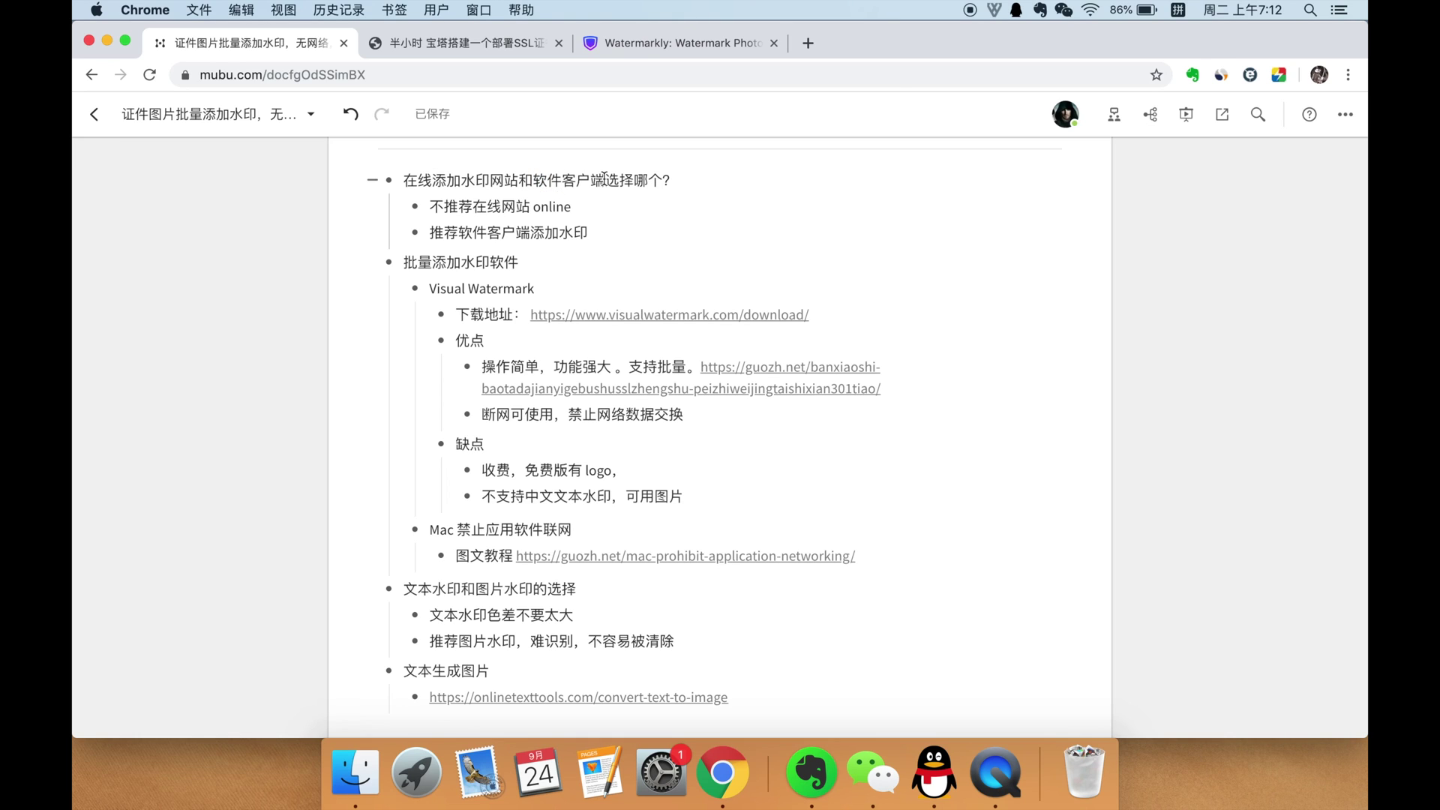
pyautogui.moveTo(604, 179); pyautogui.dragTo(533, 179)
# Highlight the 批量添加水印软件 heading, the Visual Watermark item and 操作简单 among its advantages
pyautogui.moveTo(406, 257); pyautogui.dragTo(533, 259)
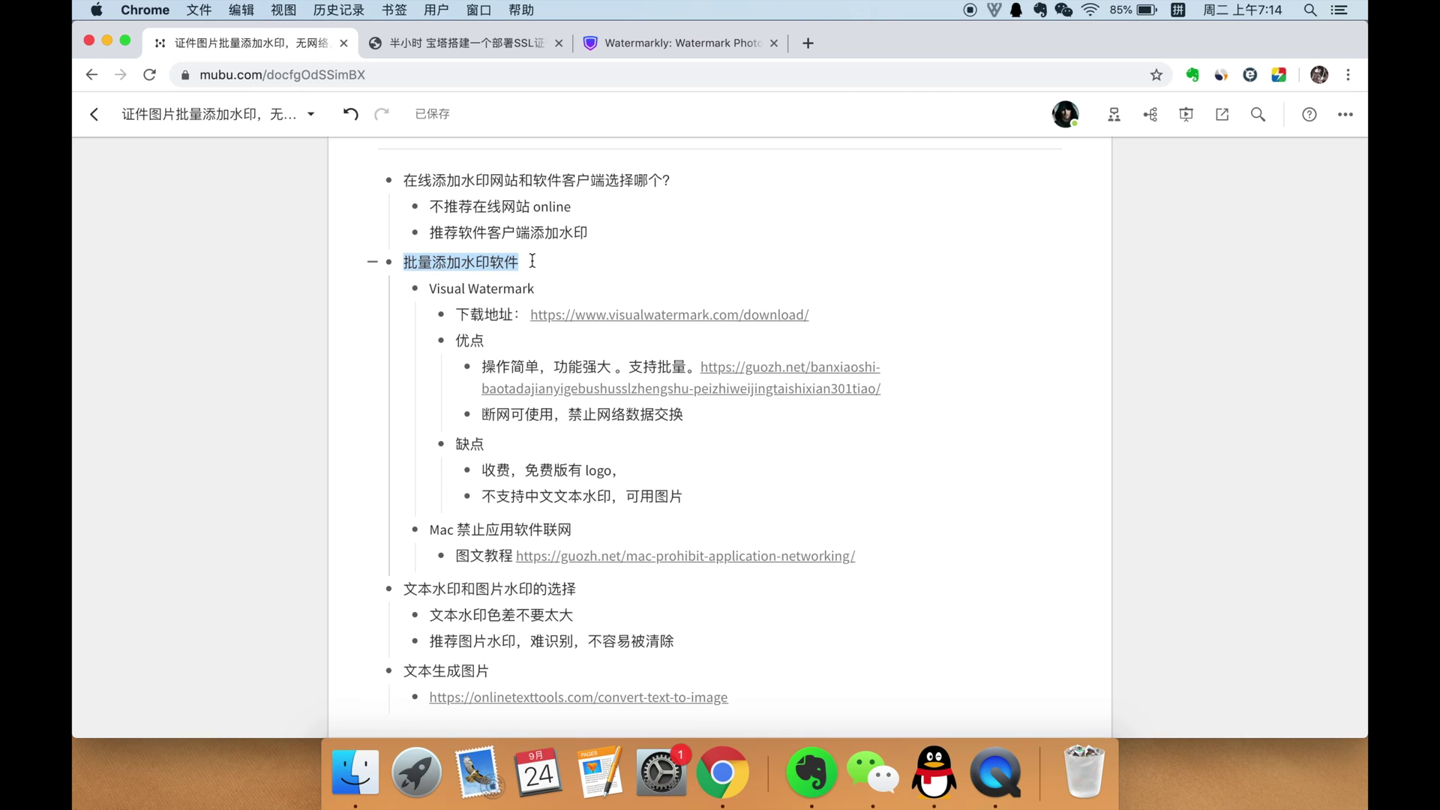
pyautogui.click(532, 260)
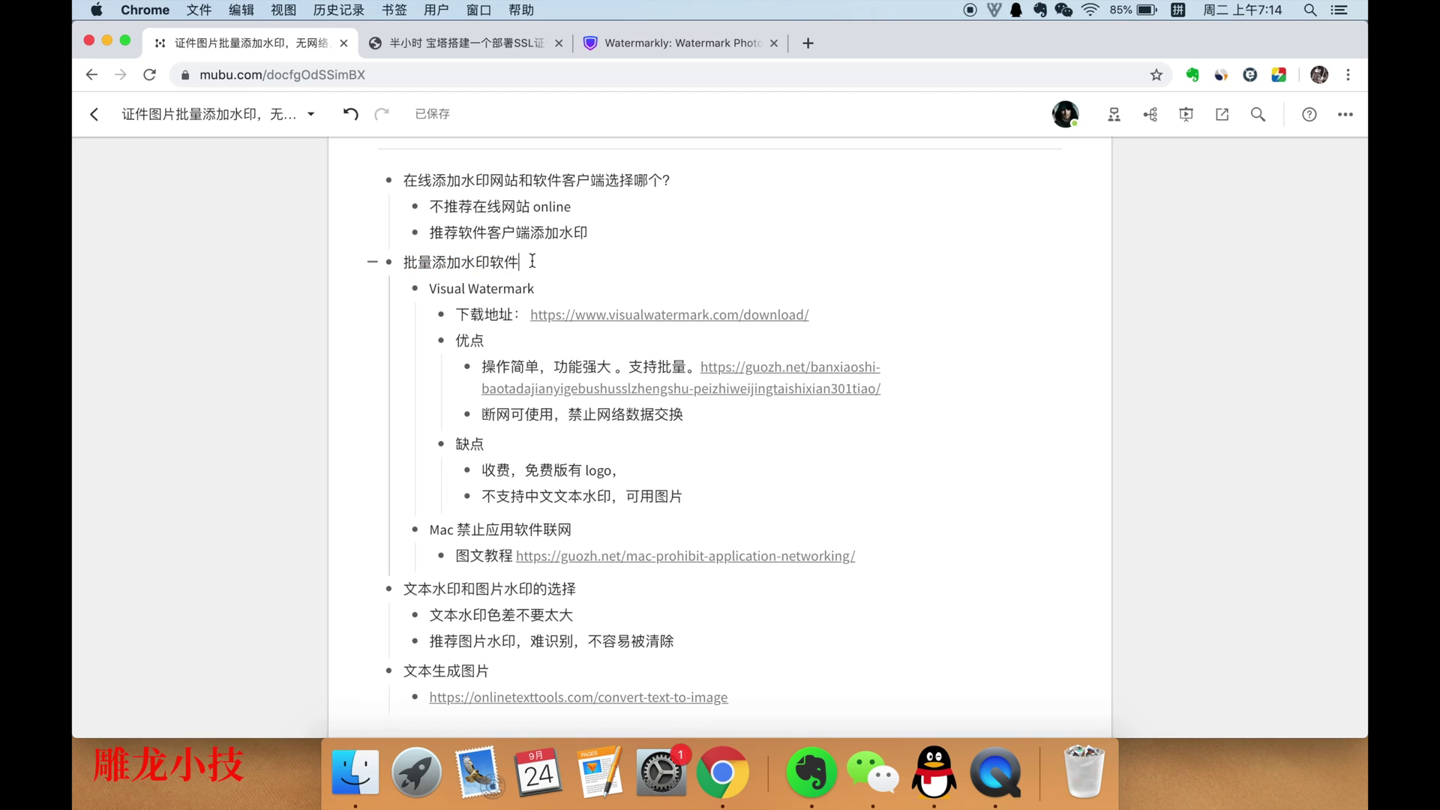
pyautogui.moveTo(428, 288); pyautogui.dragTo(534, 289)
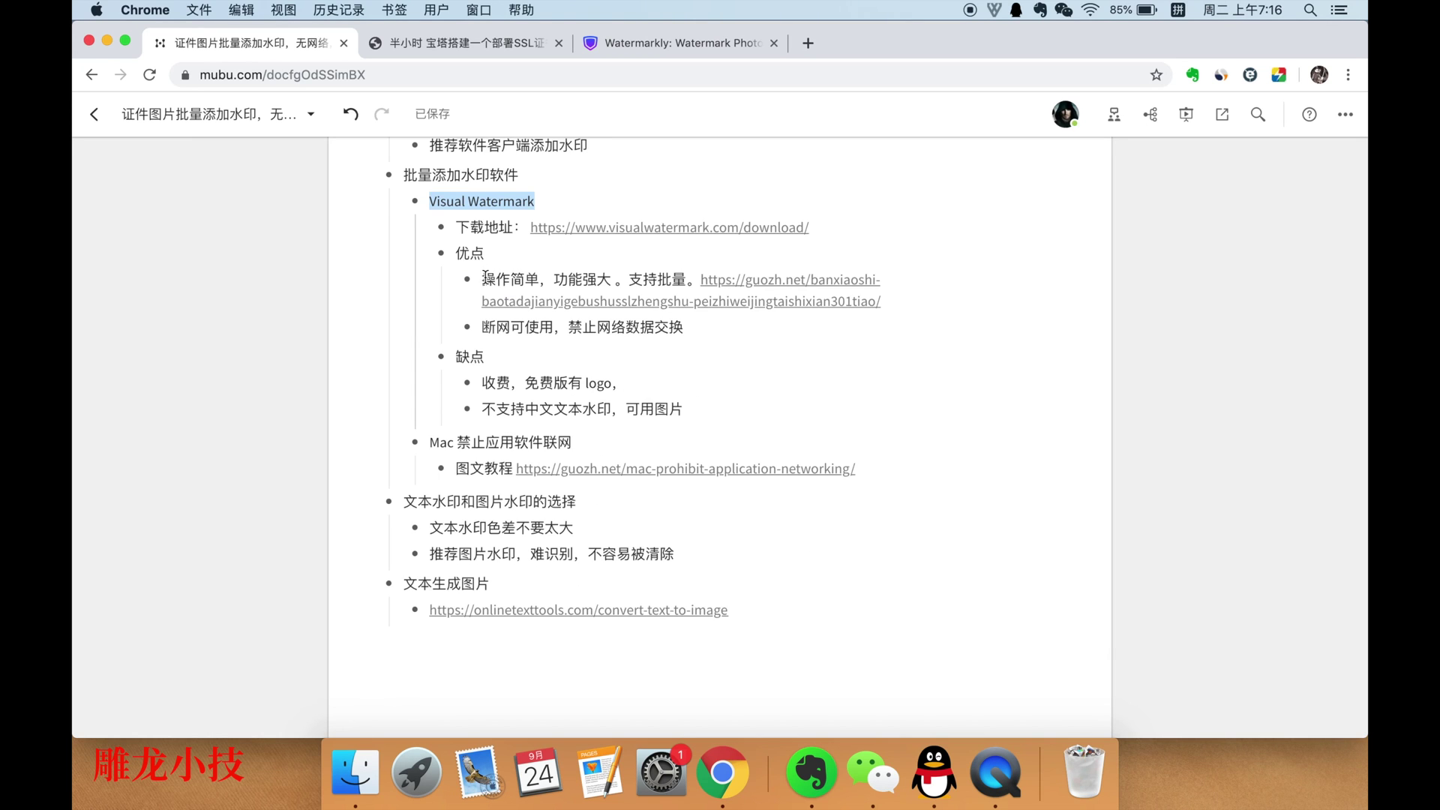
pyautogui.moveTo(481, 279); pyautogui.dragTo(539, 279)
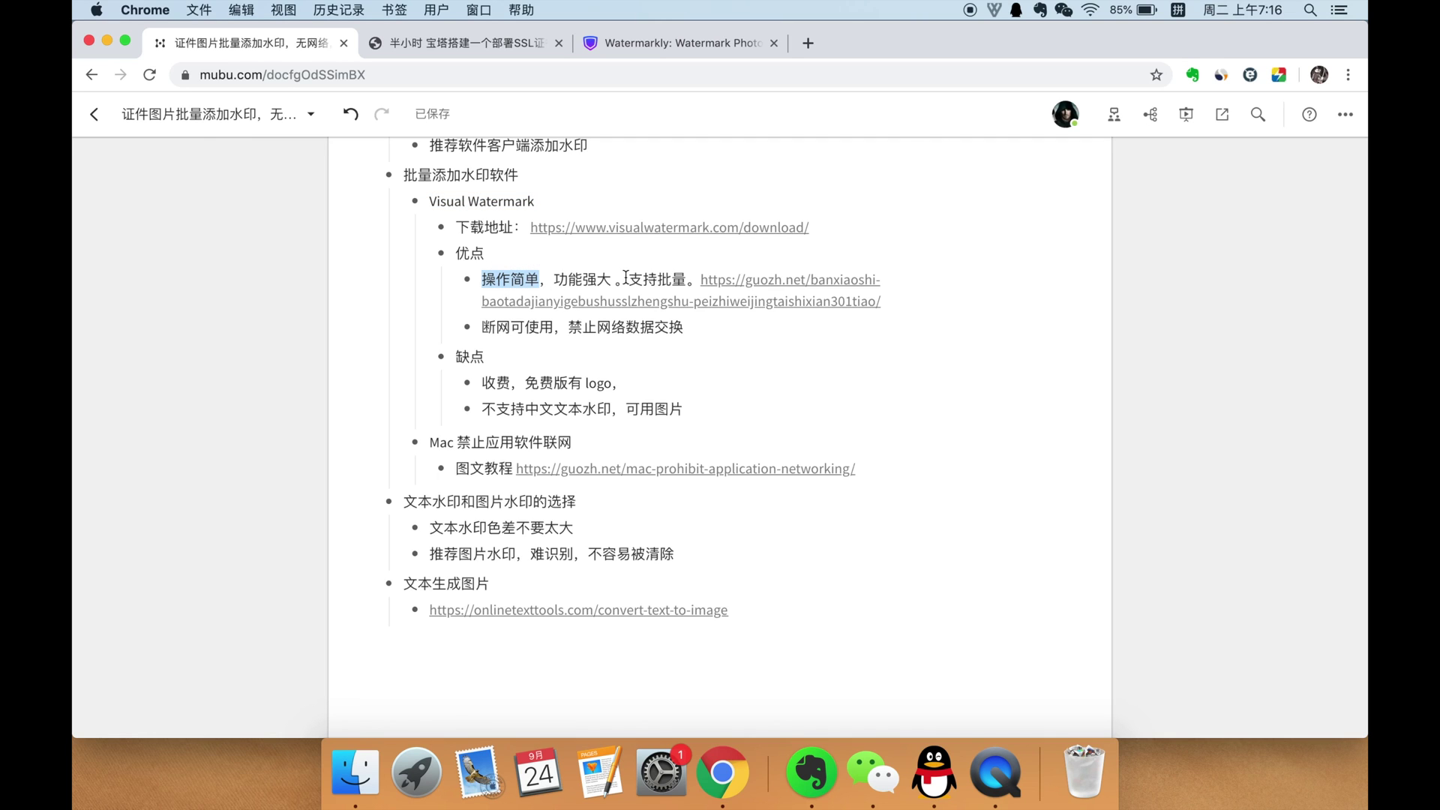
pyautogui.moveTo(481, 327); pyautogui.dragTo(554, 327)
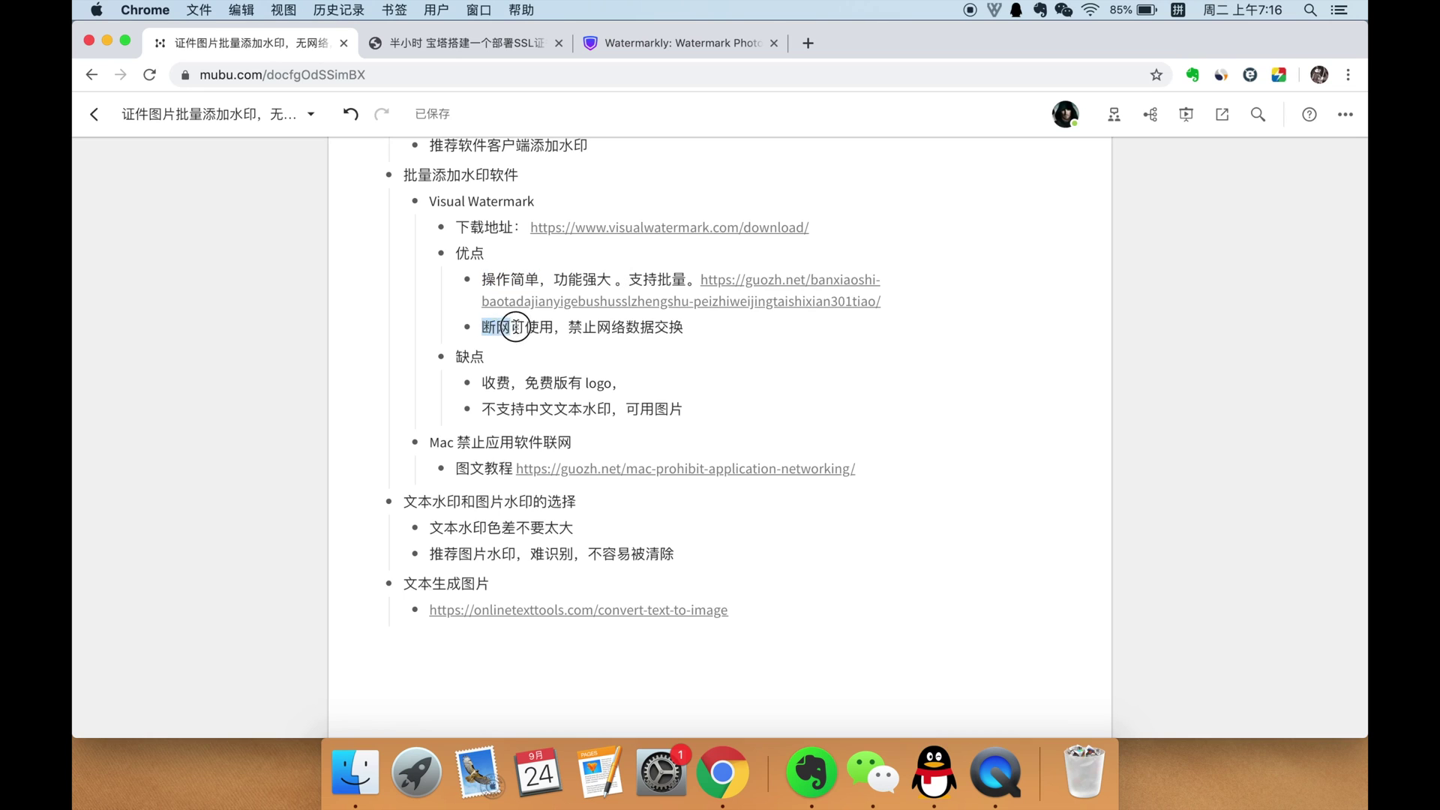
# Highlight '免费版有 logo' in the drawbacks and open the linked guozh.net article
pyautogui.scroll(-2, 513, 313)
pyautogui.scroll(1, 513, 313)
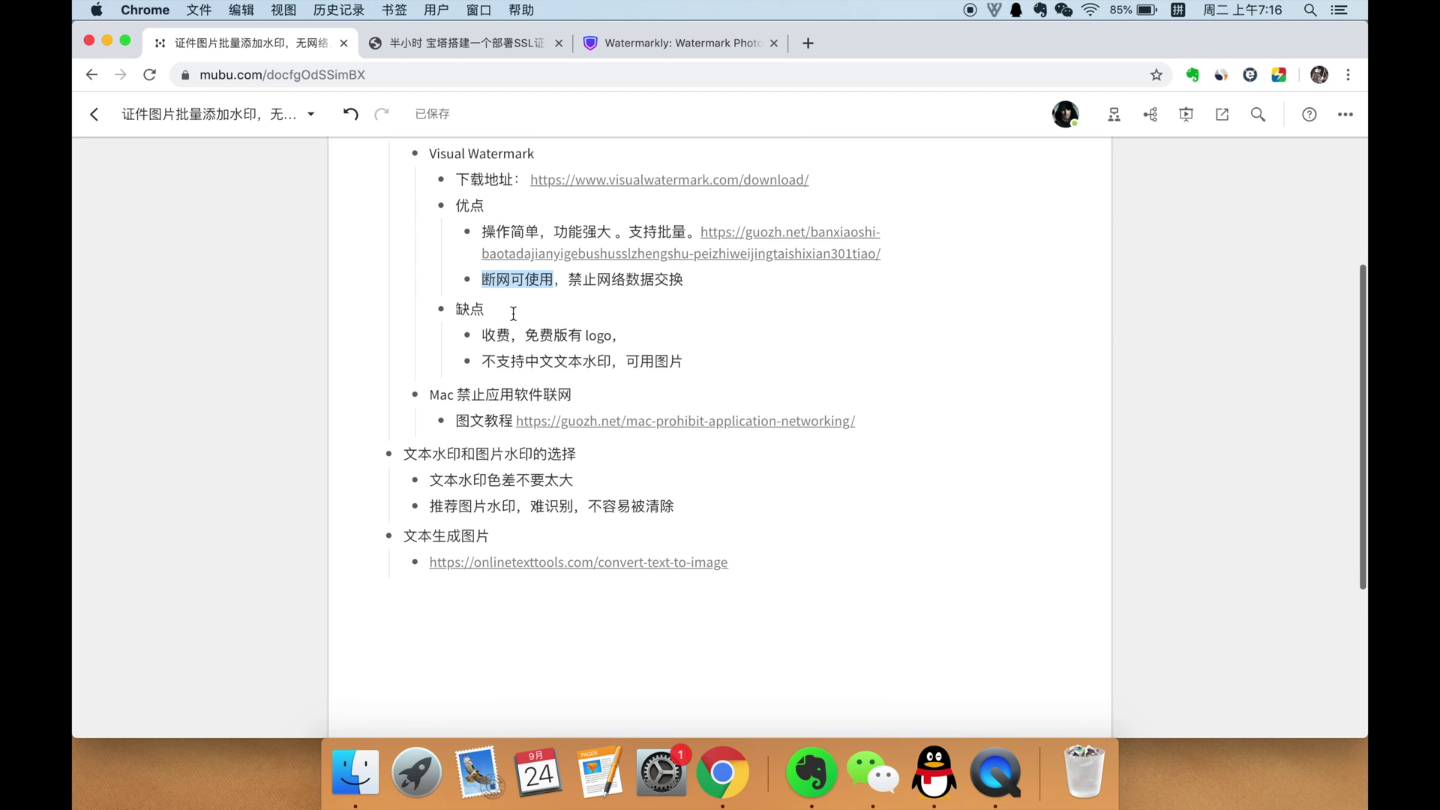
pyautogui.click(494, 330)
pyautogui.moveTo(525, 334); pyautogui.dragTo(572, 333)
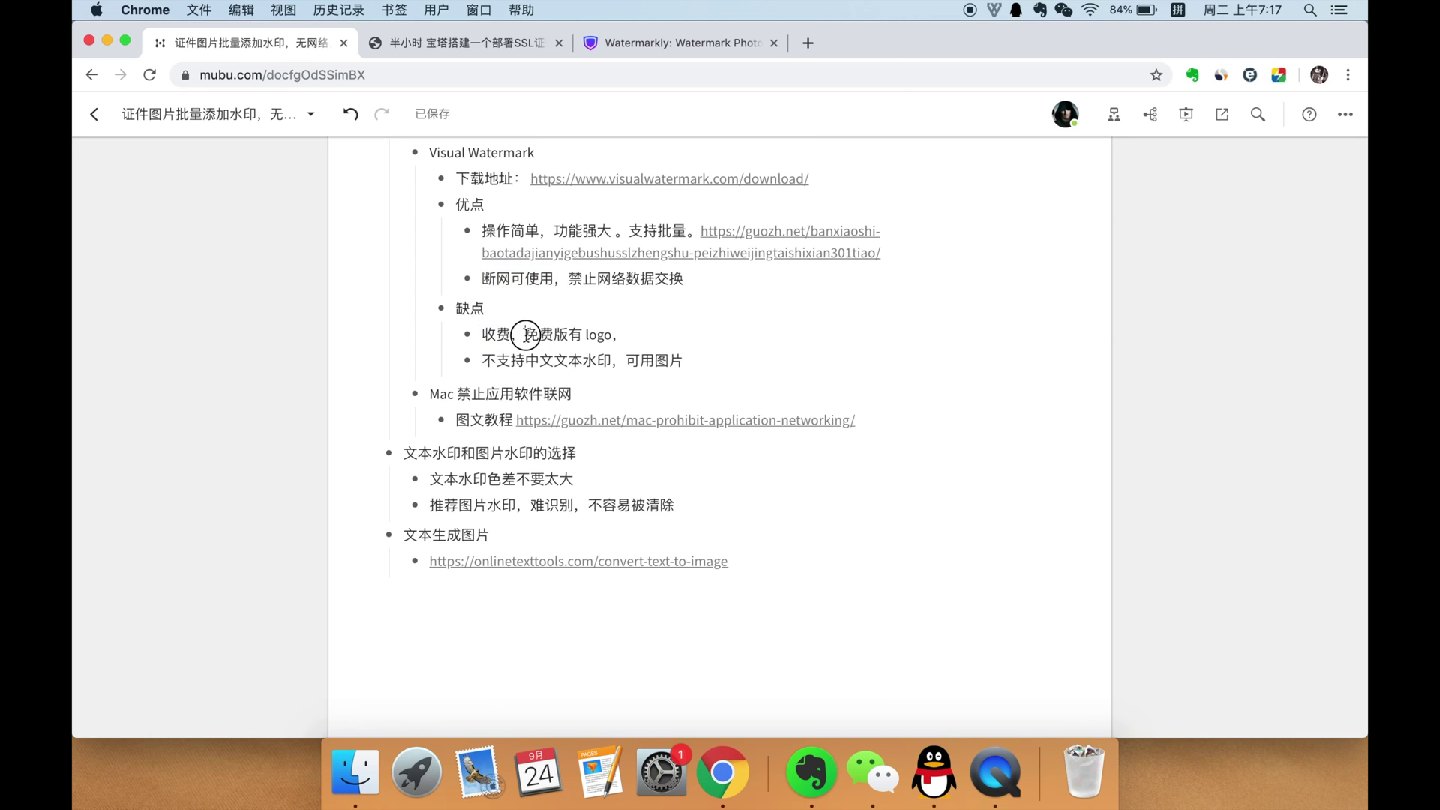
pyautogui.moveTo(573, 332); pyautogui.dragTo(612, 334)
pyautogui.click(576, 252)
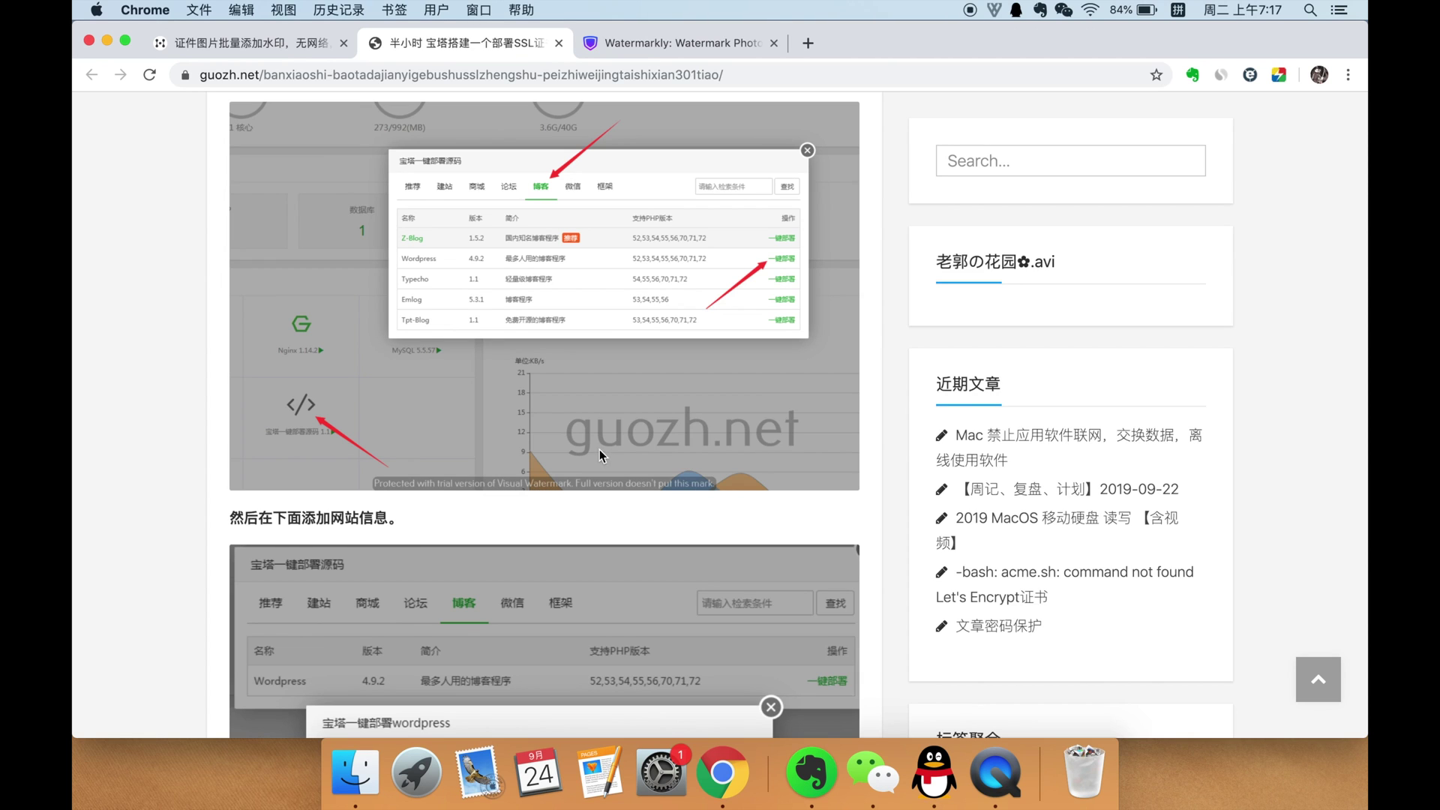
# Return to the Mubu notes and highlight 不支持中文 and 可用图片 in the drawbacks
pyautogui.hotkey('ctrl', 'shift', 'Tab')
pyautogui.moveTo(483, 360); pyautogui.dragTo(612, 360)
pyautogui.click(627, 358)
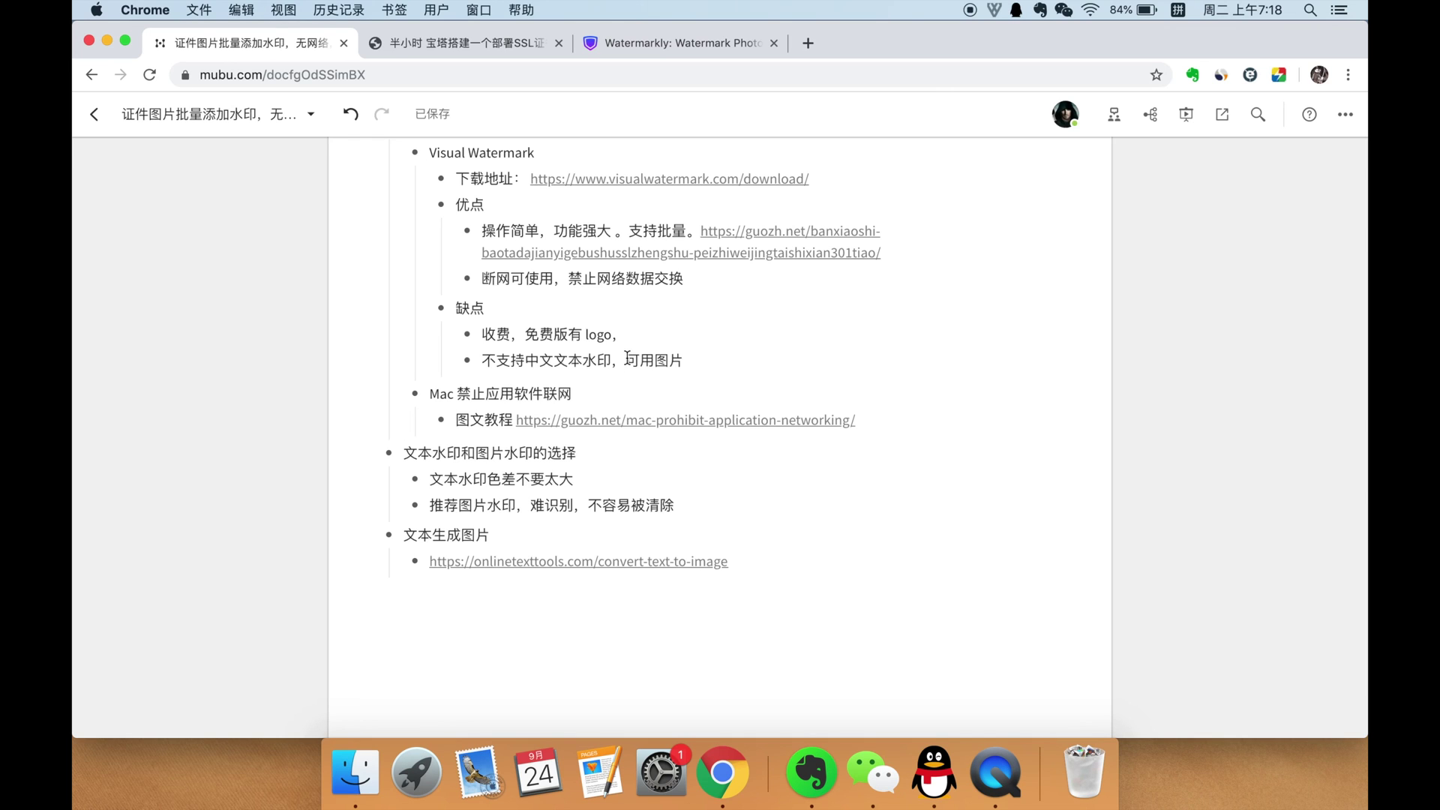
pyautogui.moveTo(627, 359); pyautogui.dragTo(679, 360)
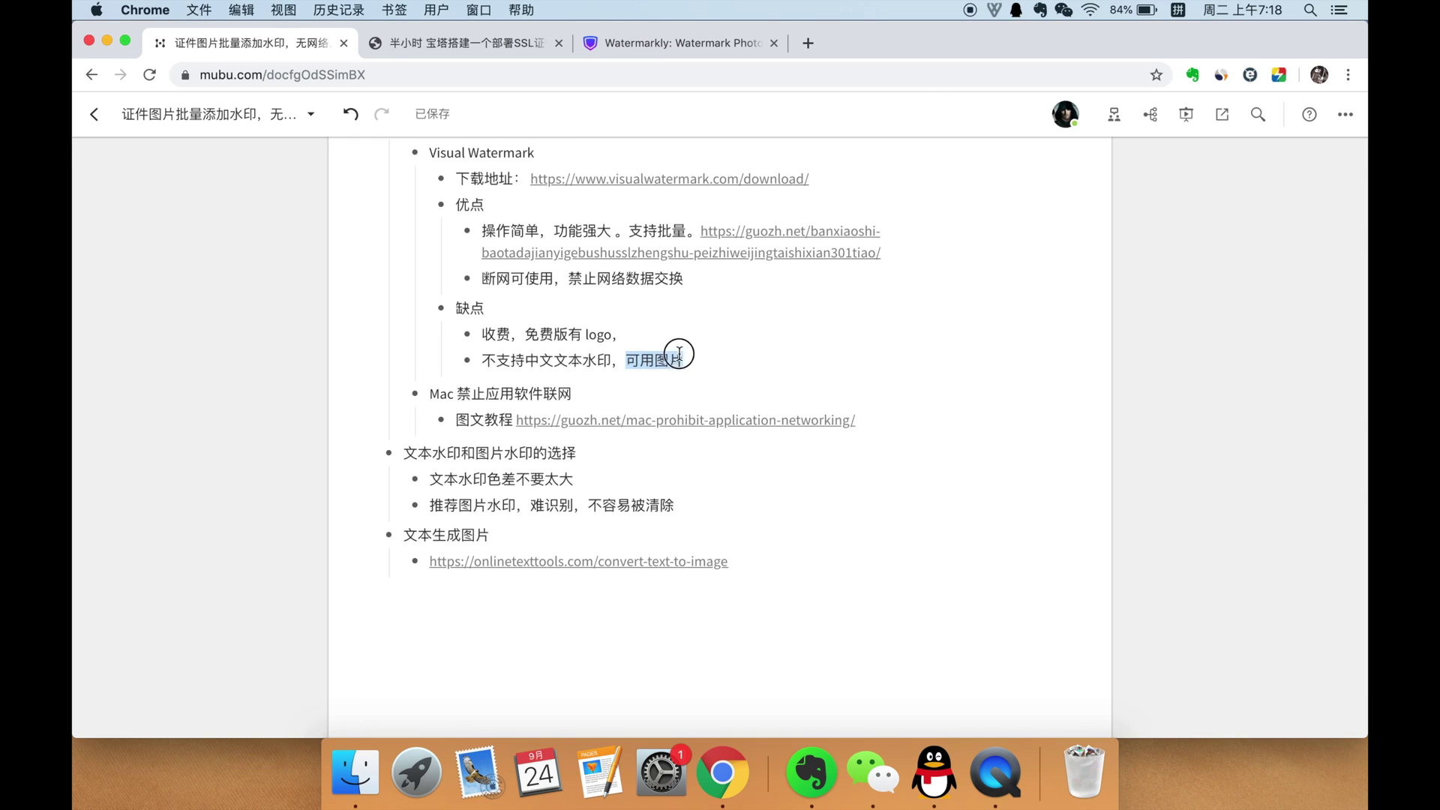
pyautogui.scroll(2, 582, 225)
# Open the visualwatermark.com/download page and scroll to its Compatible section
pyautogui.click(584, 249)
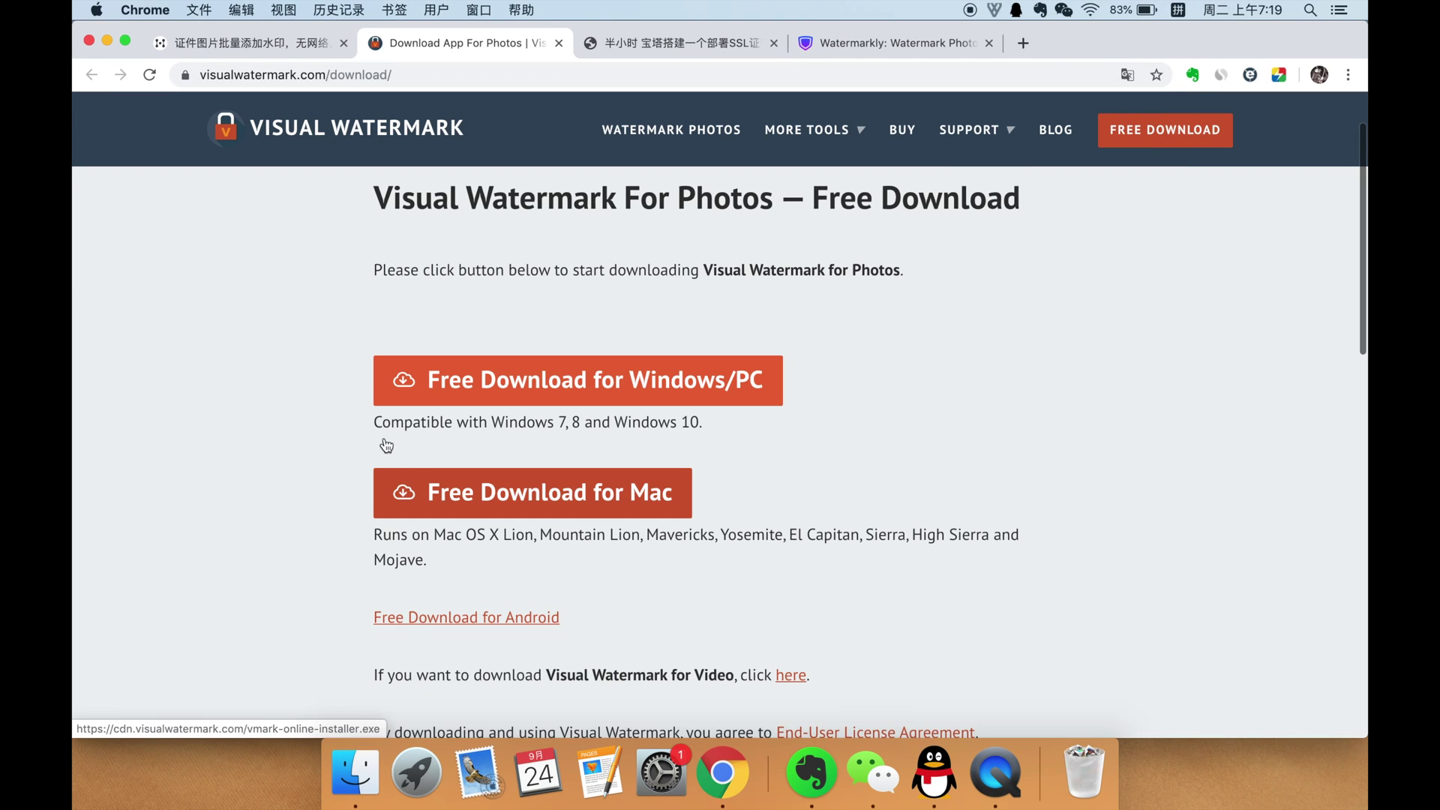
pyautogui.scroll(-2, 386, 443)
pyautogui.moveTo(658, 405); pyautogui.dragTo(375, 402)
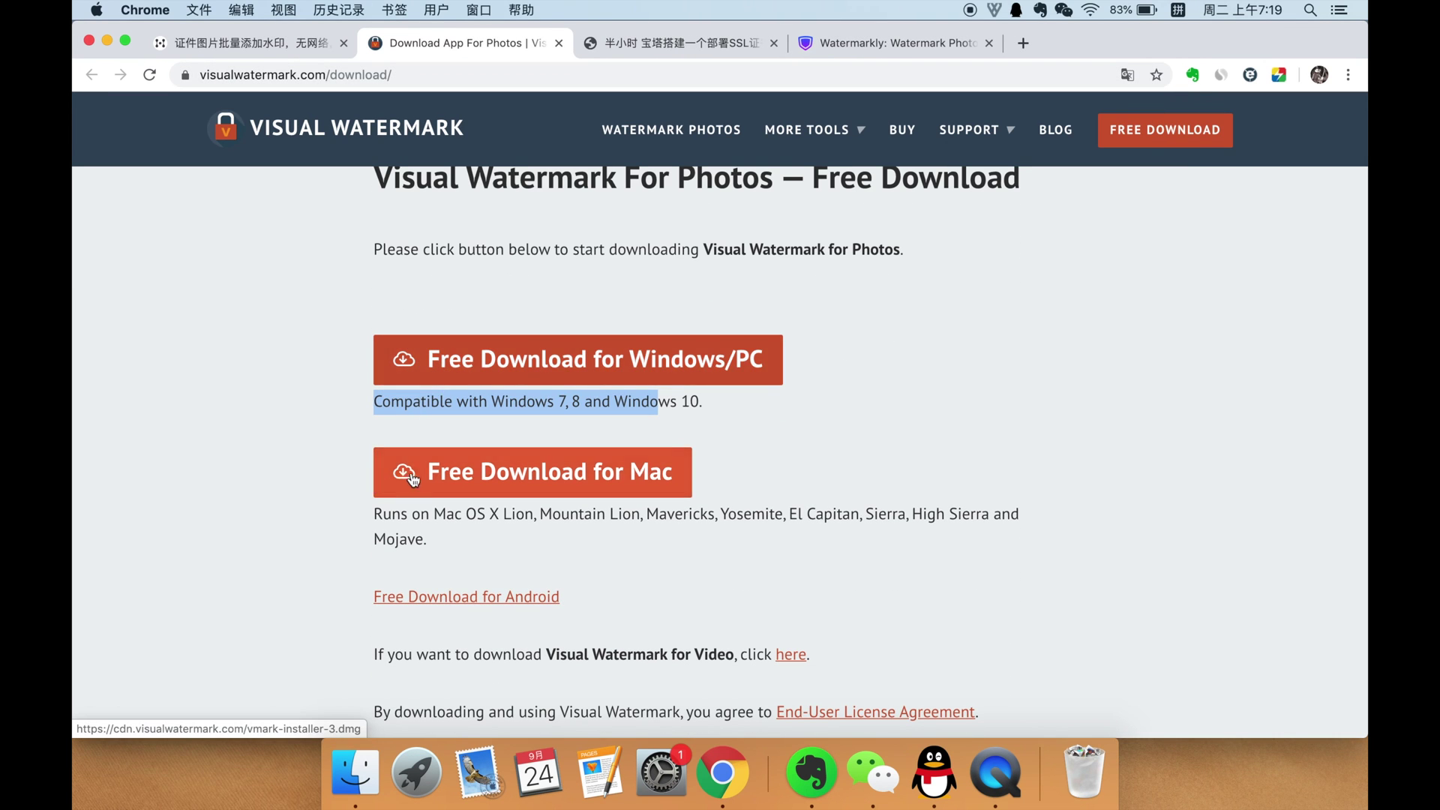
pyautogui.doubleClick(451, 405)
pyautogui.scroll(-1, 468, 398)
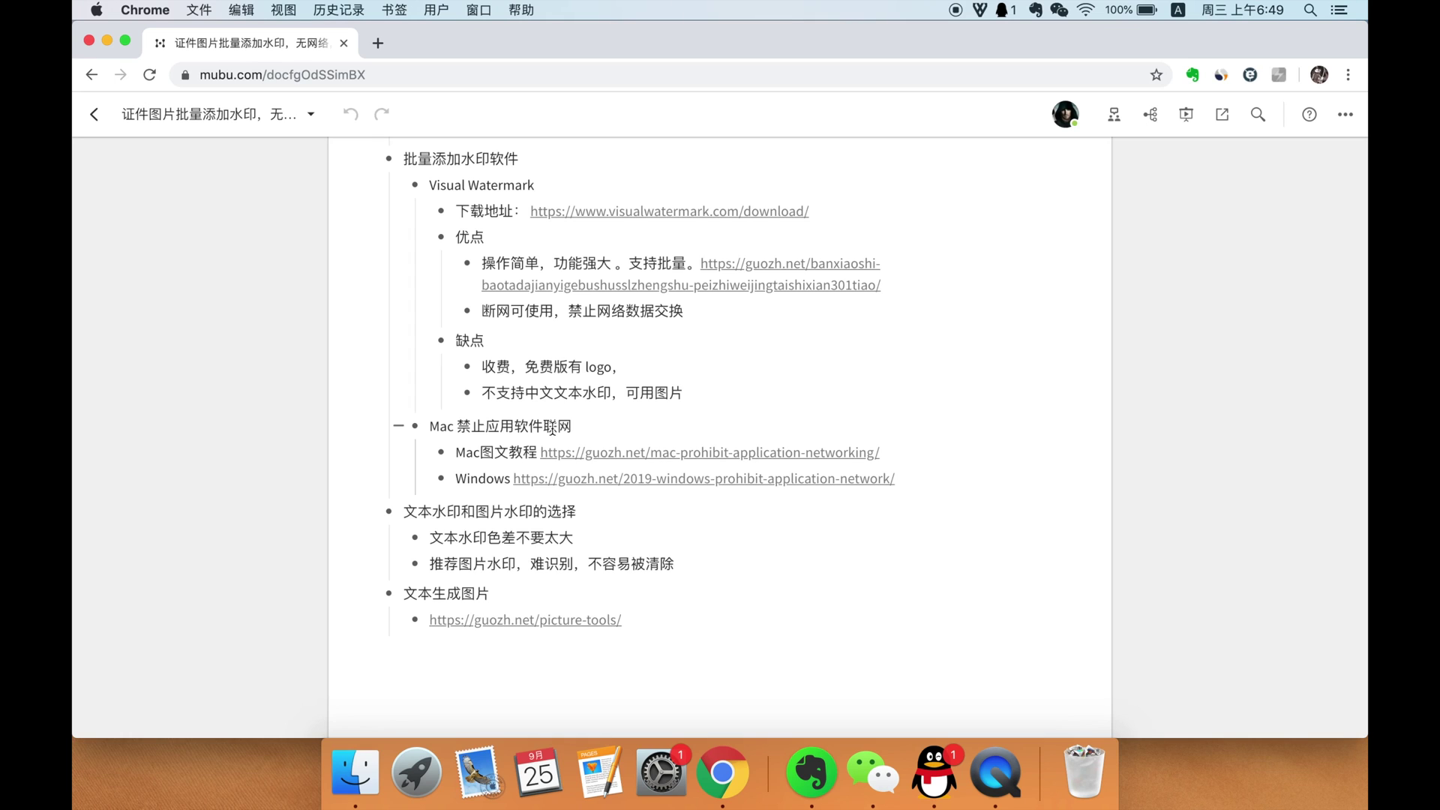
# Add a space after Mac in the networking heading and open the Windows blocking guide
pyautogui.moveTo(559, 425); pyautogui.dragTo(456, 425)
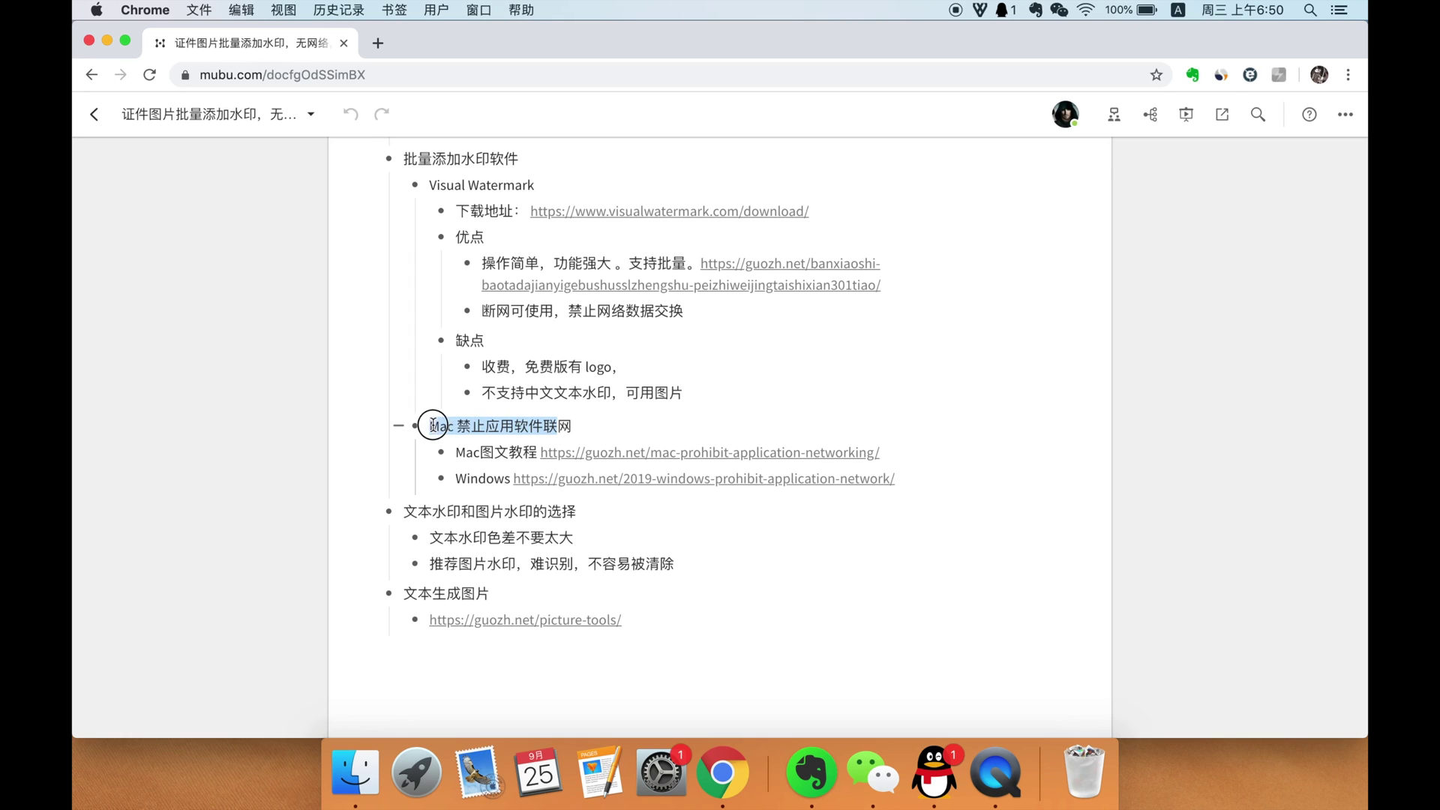
pyautogui.click(456, 425)
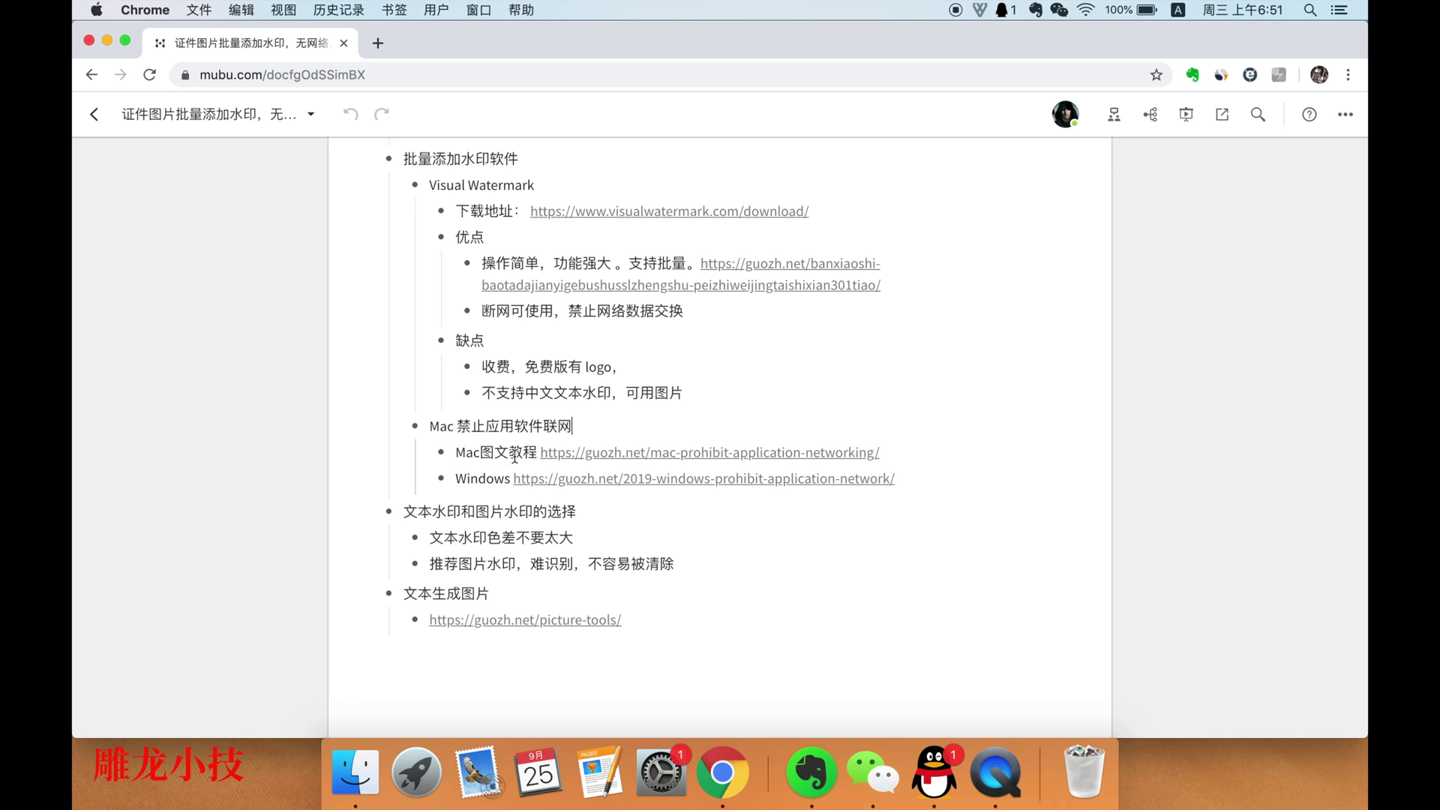
pyautogui.click(562, 481)
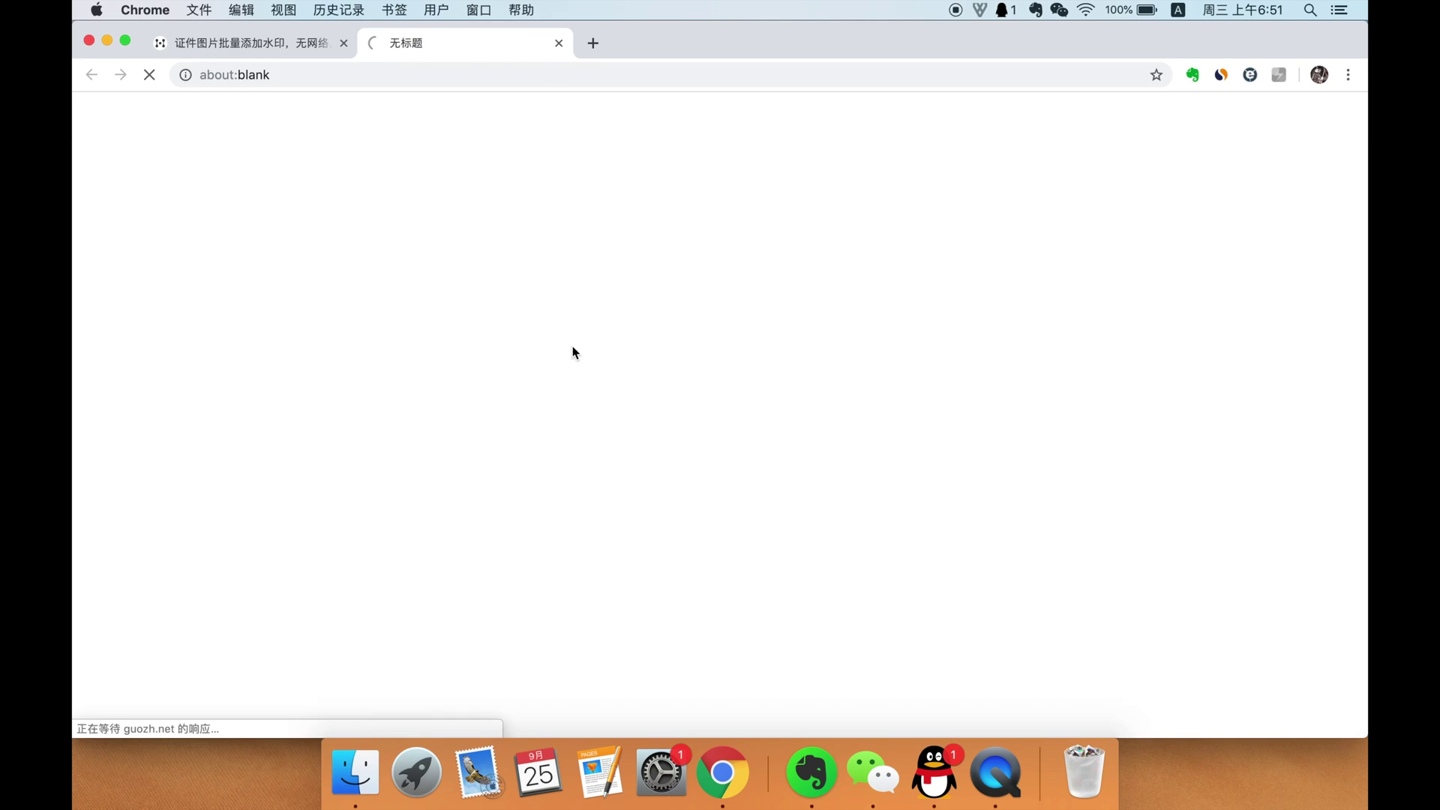
pyautogui.scroll(-10, 557, 360)
pyautogui.scroll(-5, 556, 360)
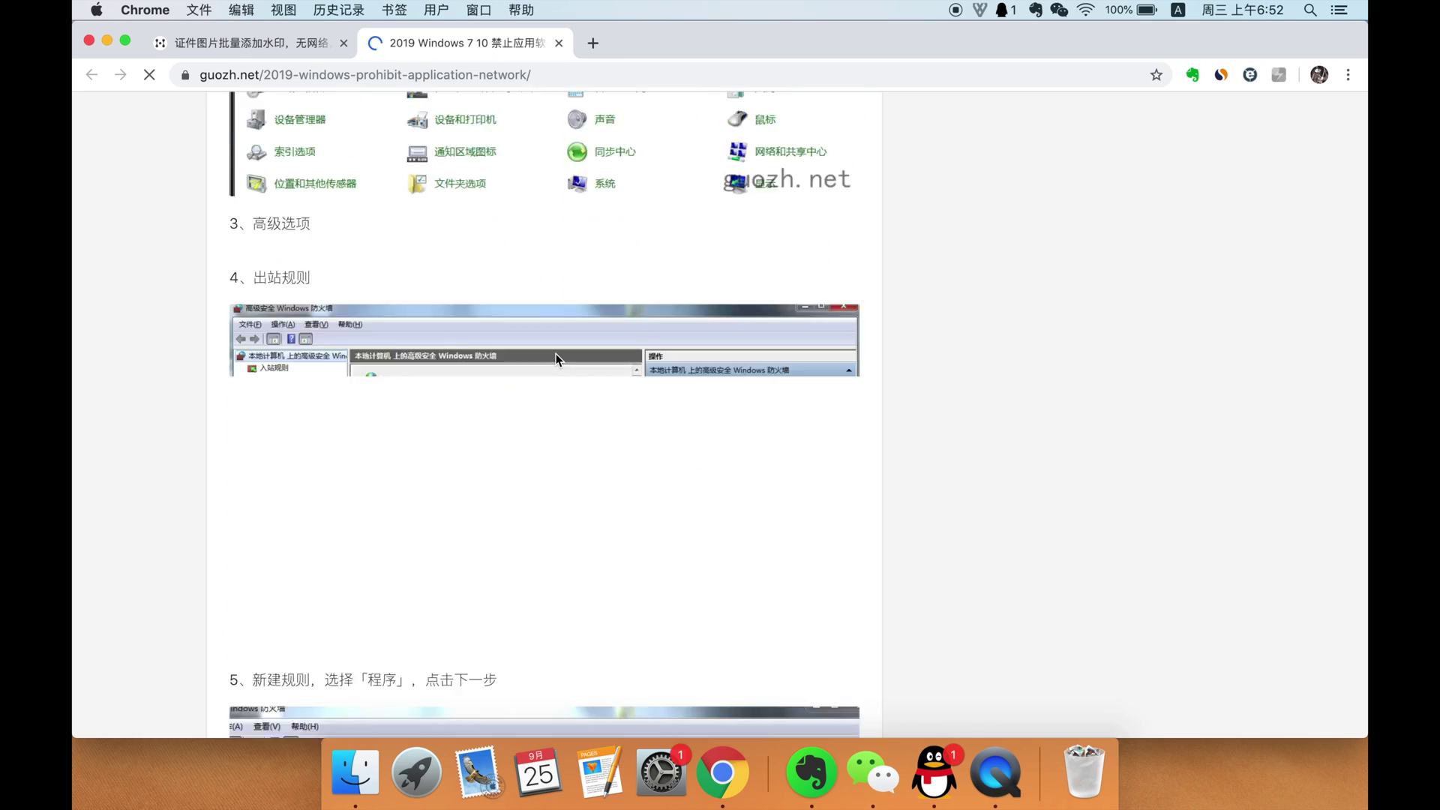
pyautogui.scroll(-8, 557, 360)
pyautogui.scroll(-5, 557, 360)
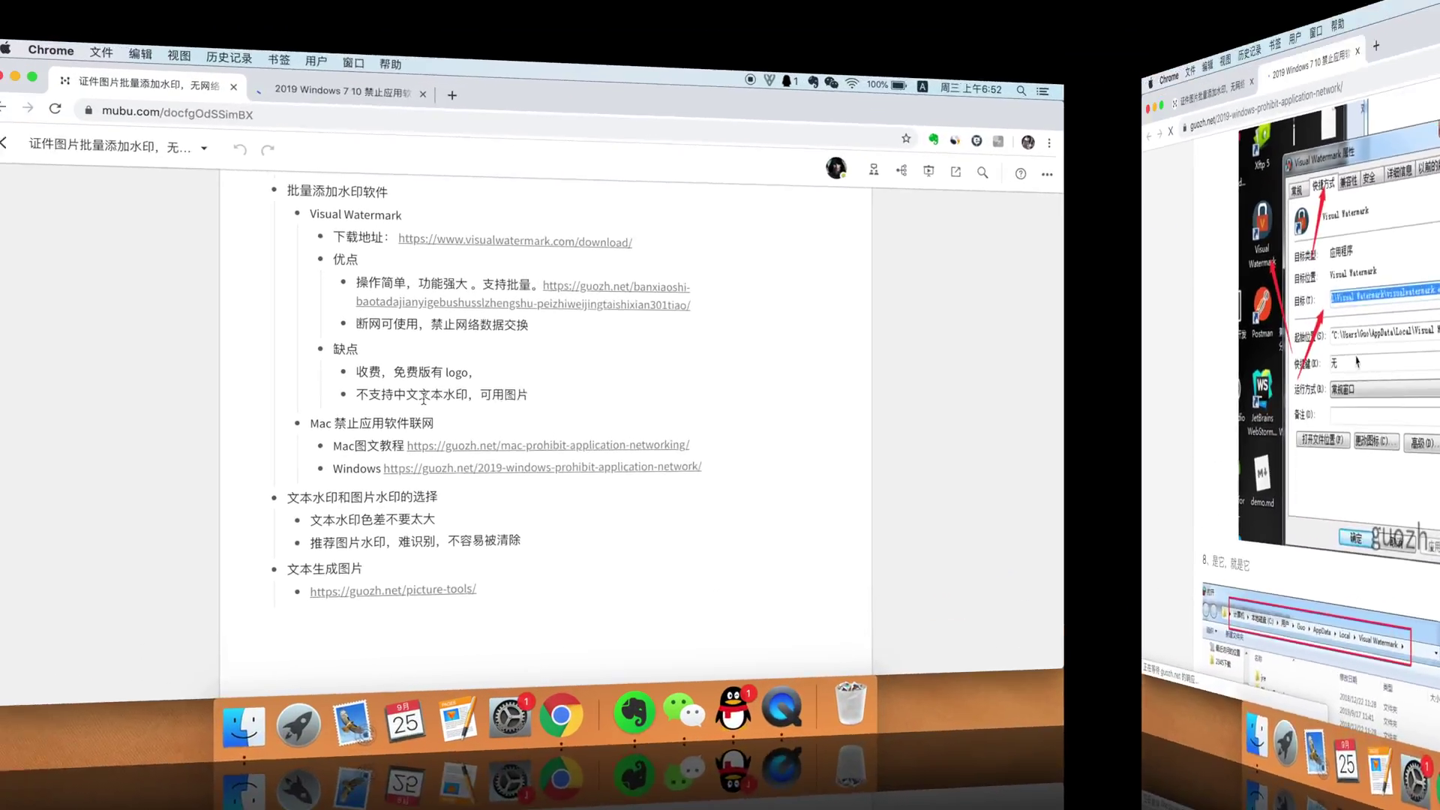
# Open 安全性与隐私 via Spotlight, unlock the Firewall tab with the account password, and turn the firewall on
pyautogui.press('super+space')
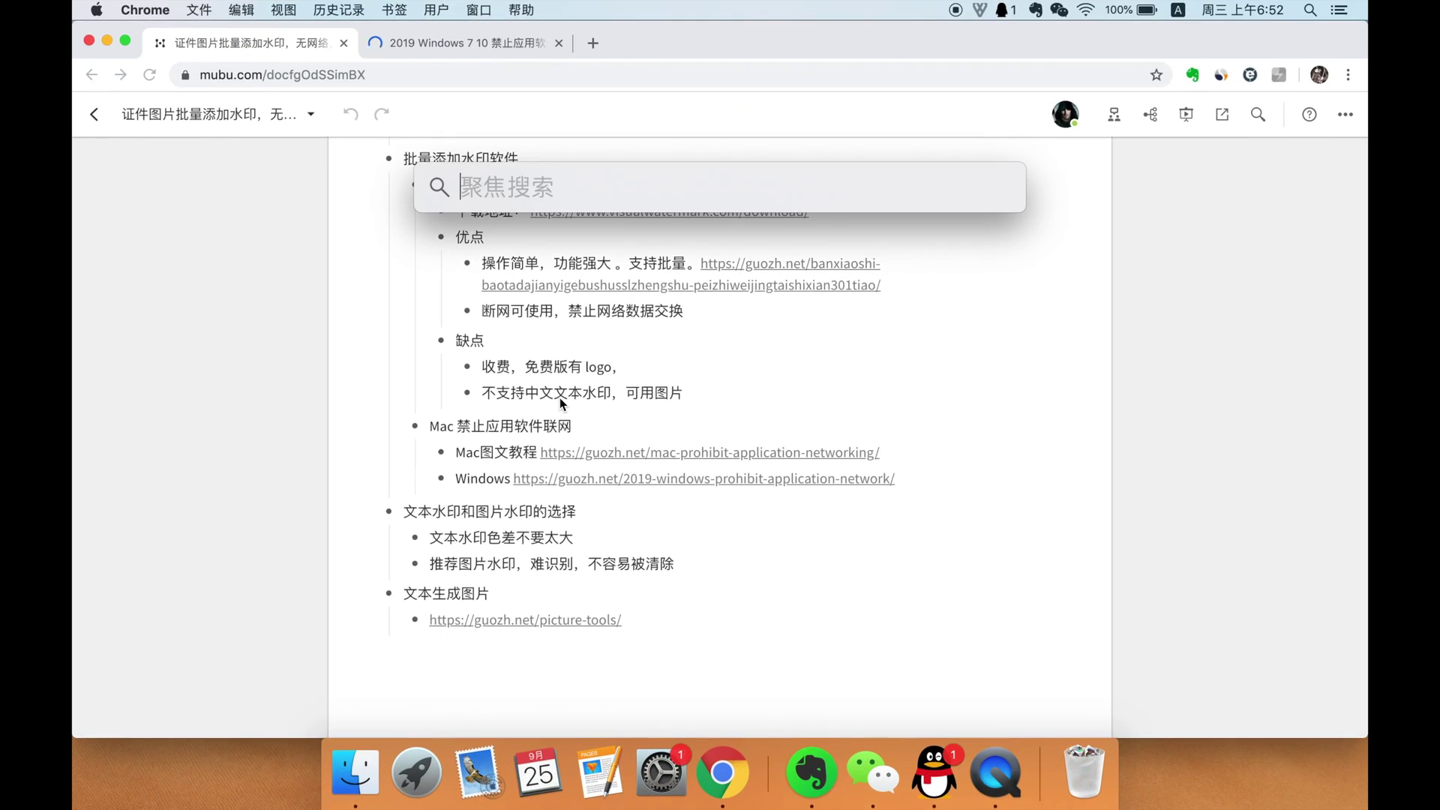
pyautogui.write('anqu')
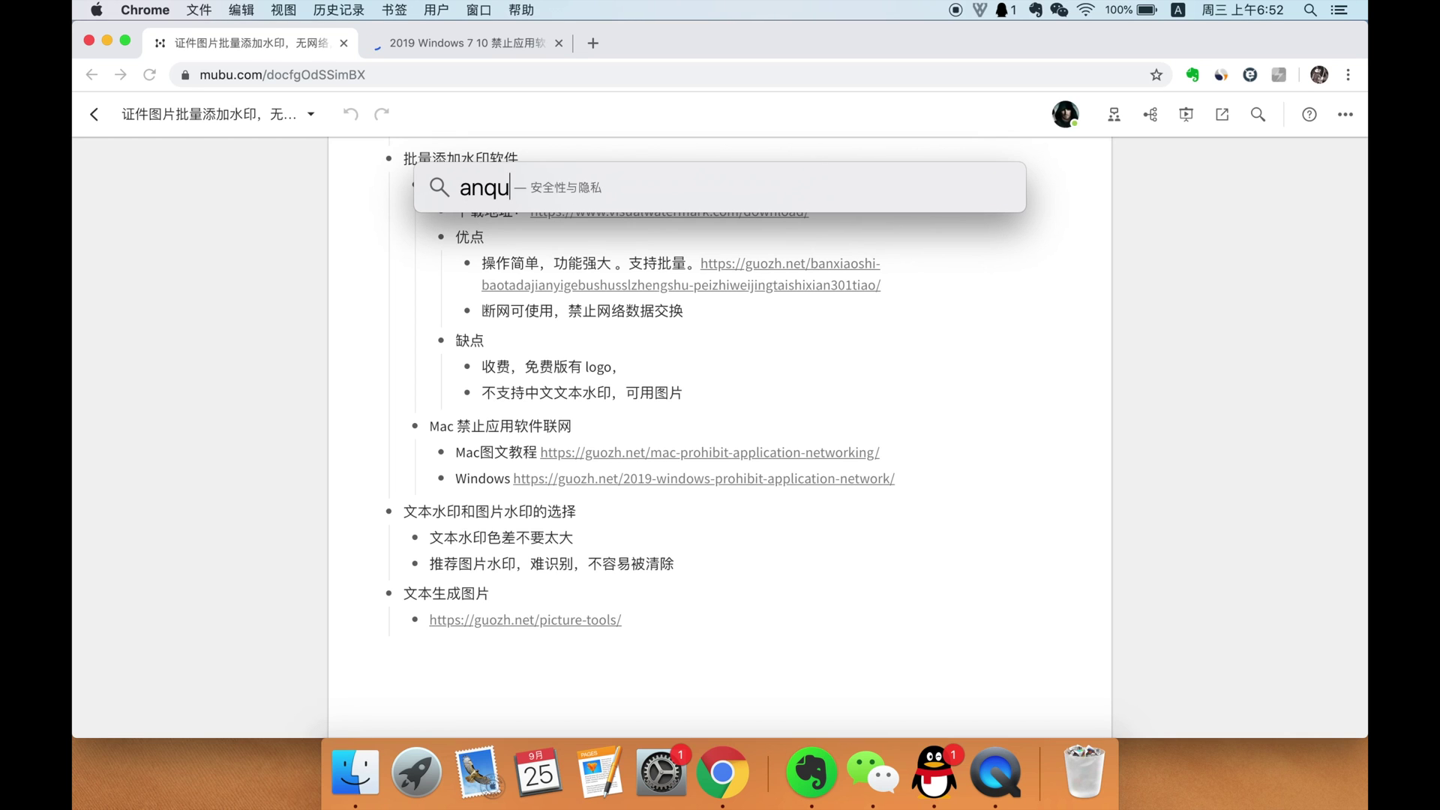
pyautogui.write('an')
pyautogui.press('Return')
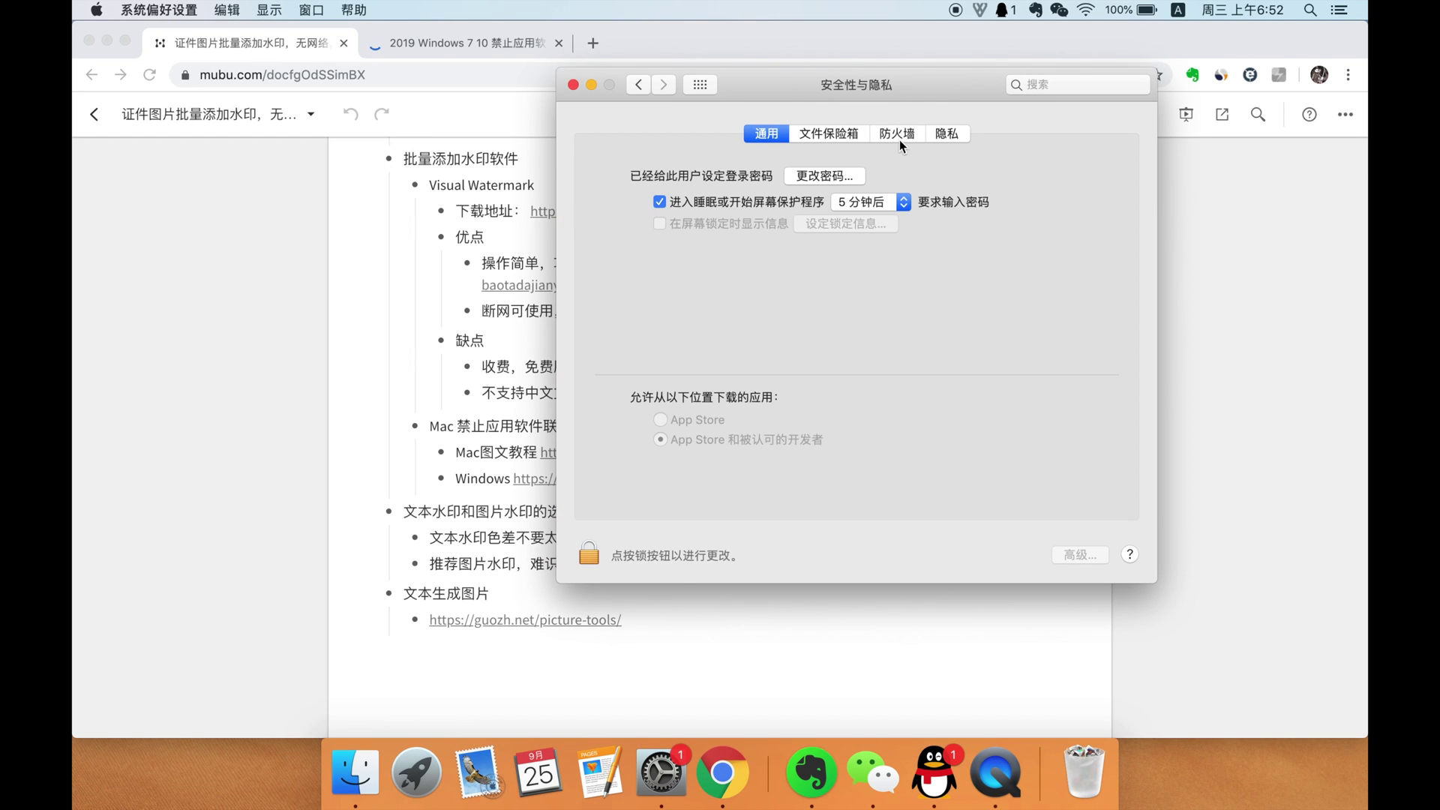
pyautogui.click(898, 135)
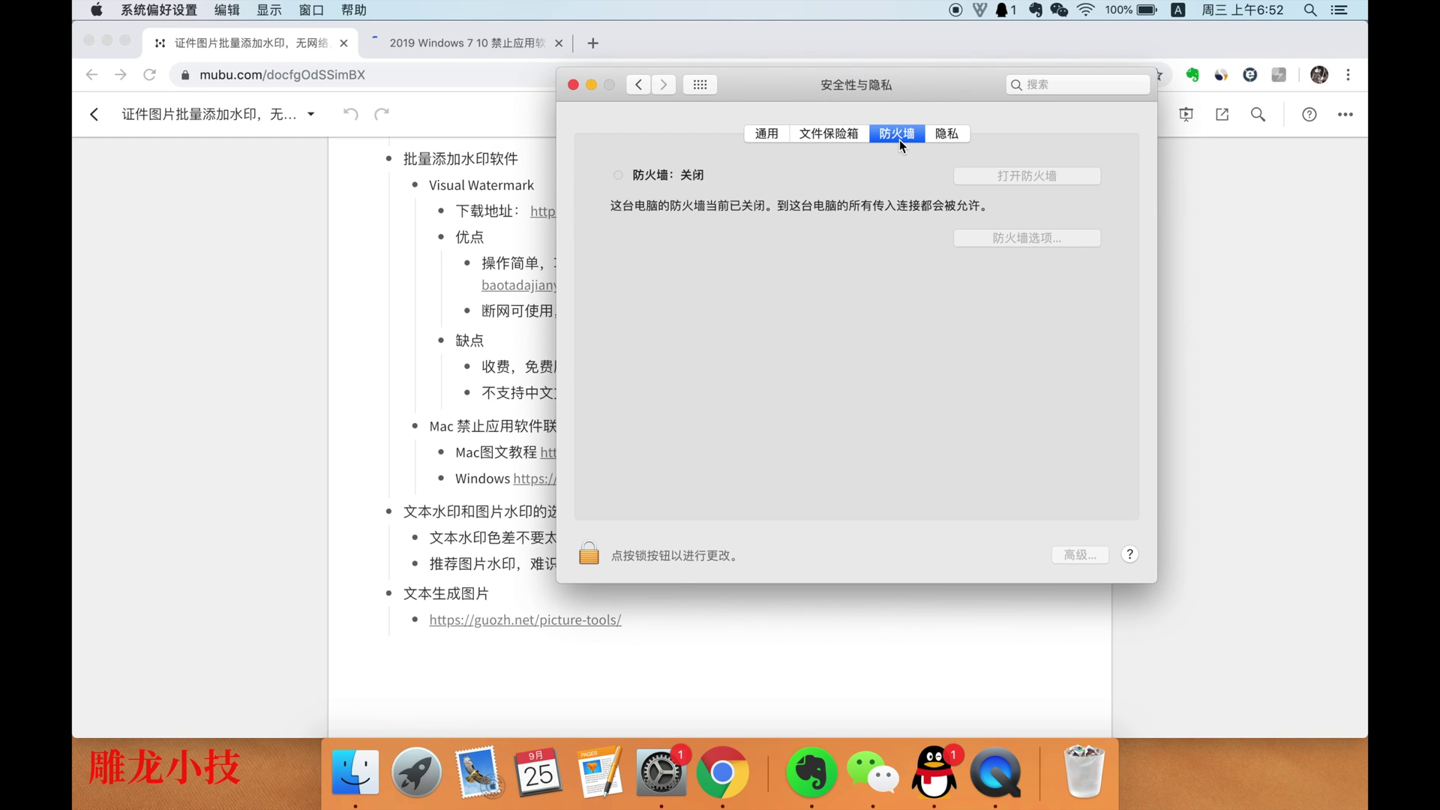
pyautogui.click(591, 554)
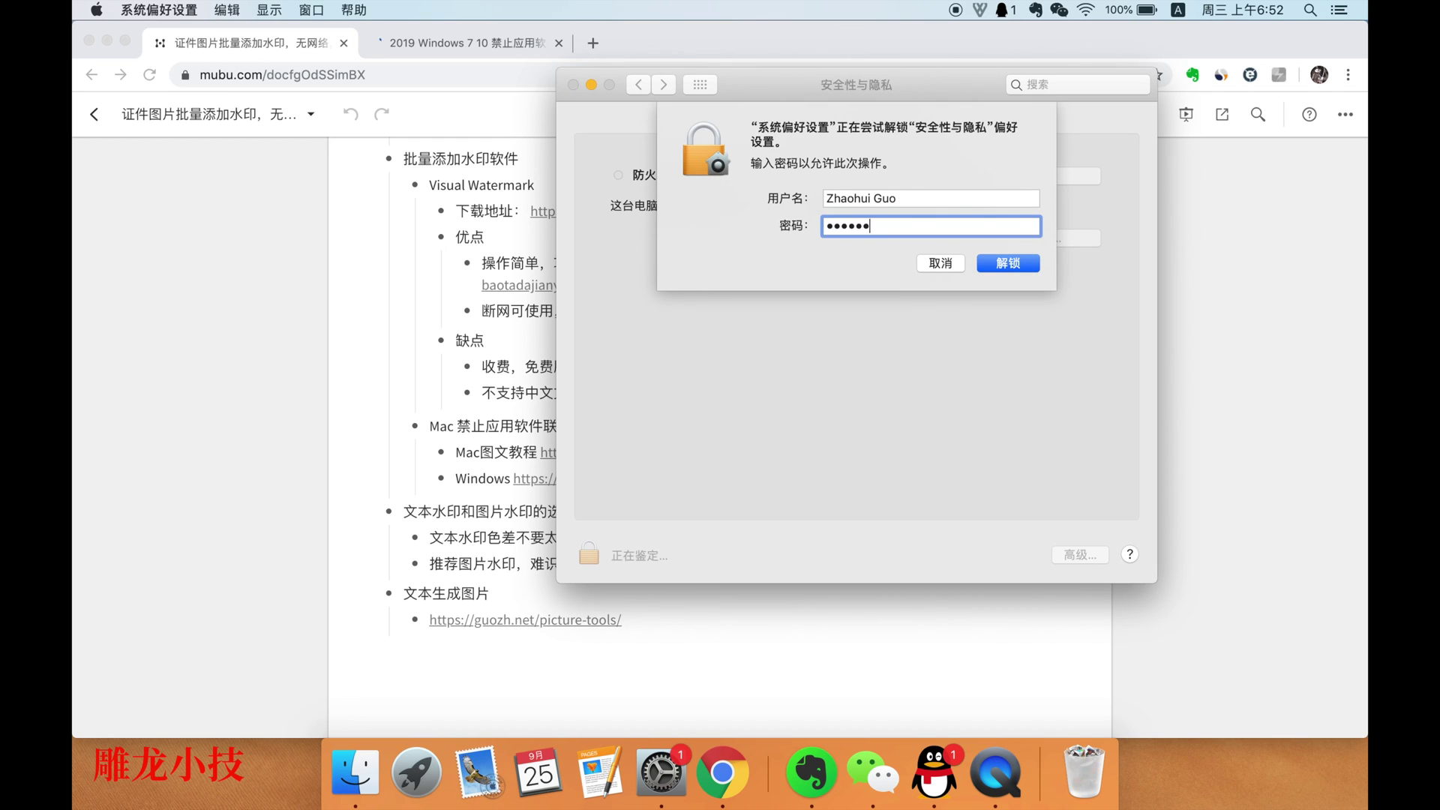
pyautogui.press('Return')
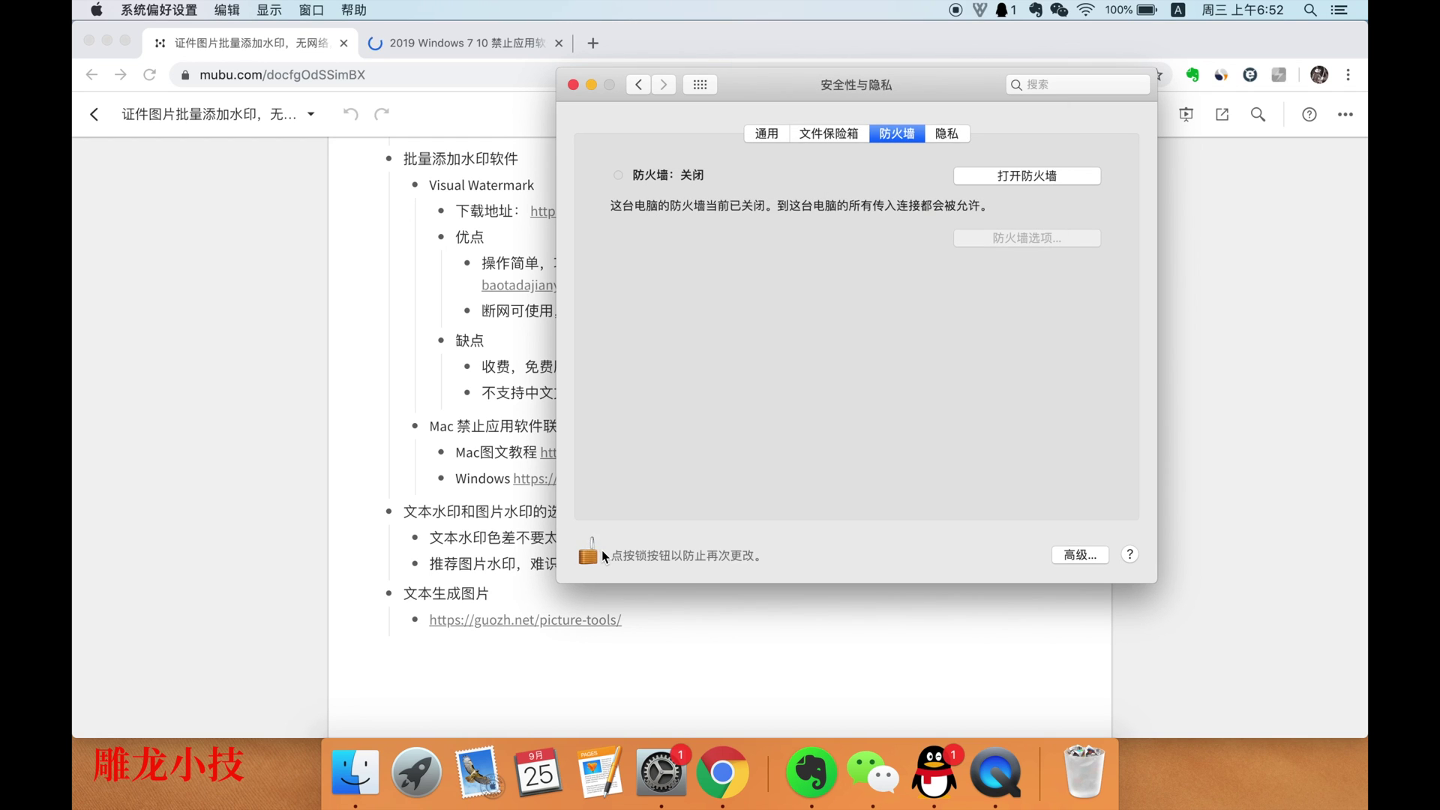
pyautogui.click(1027, 176)
# Add Visual Watermark.app to the firewall options and set it to block incoming connections
pyautogui.click(1005, 240)
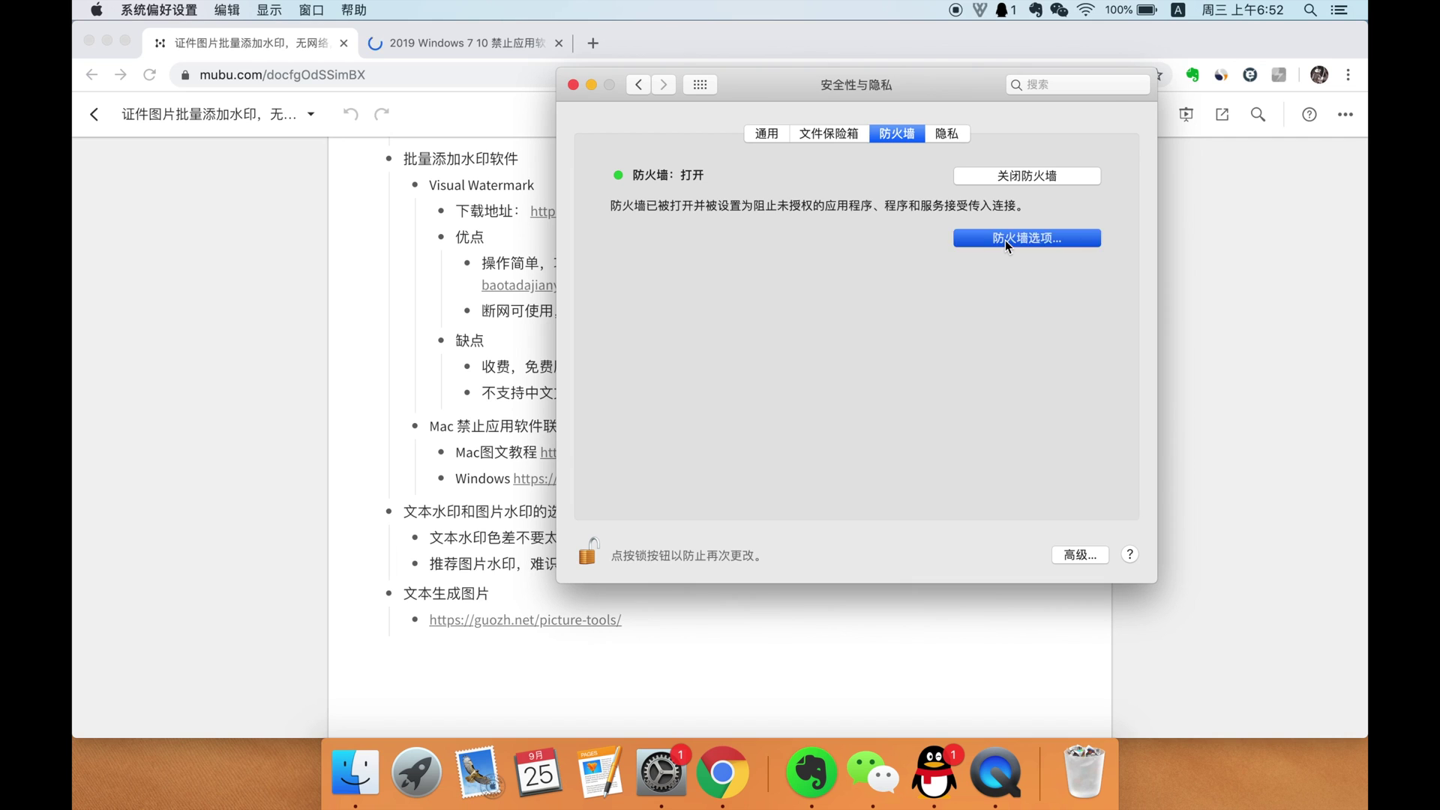
pyautogui.click(633, 308)
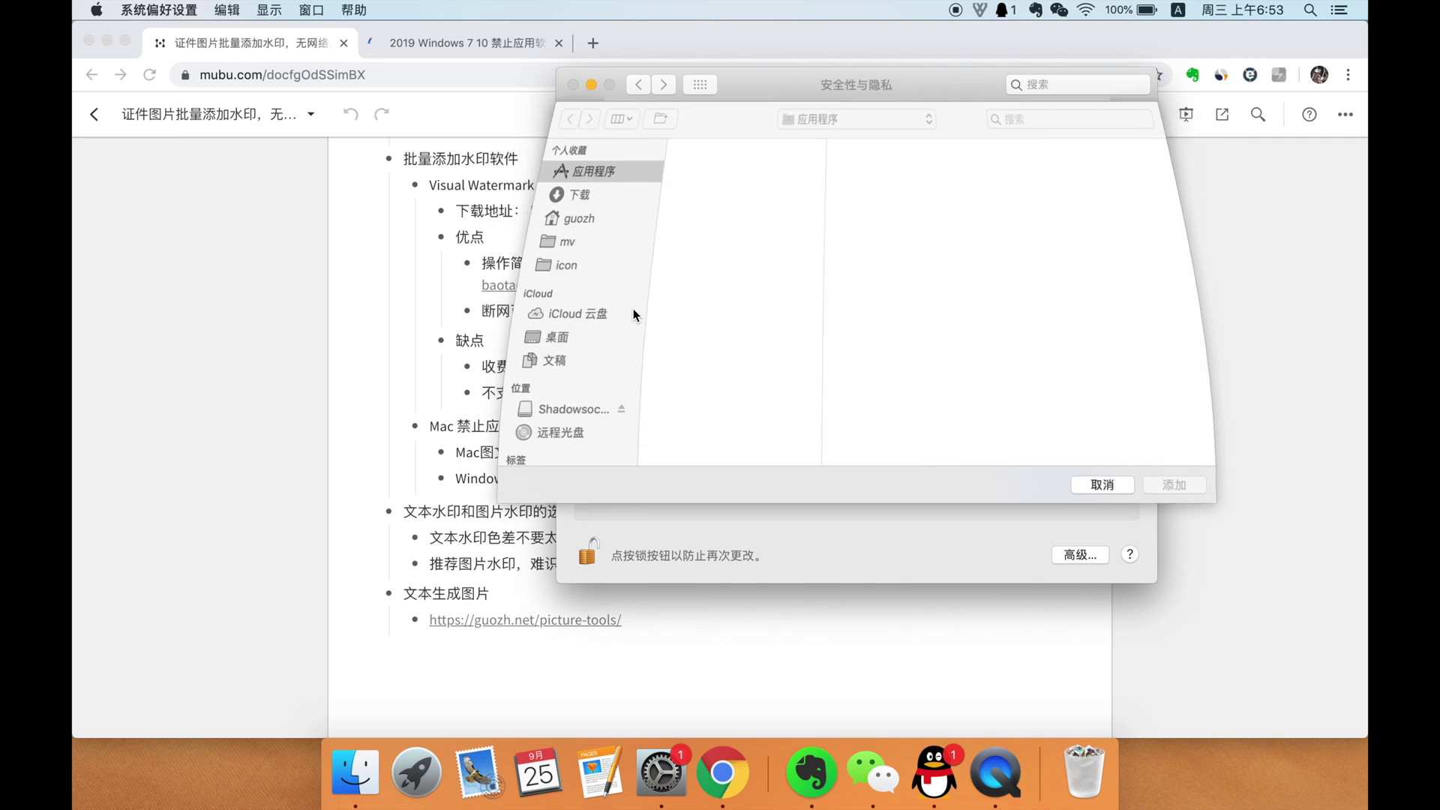
pyautogui.scroll(-10, 673, 280)
pyautogui.click(718, 459)
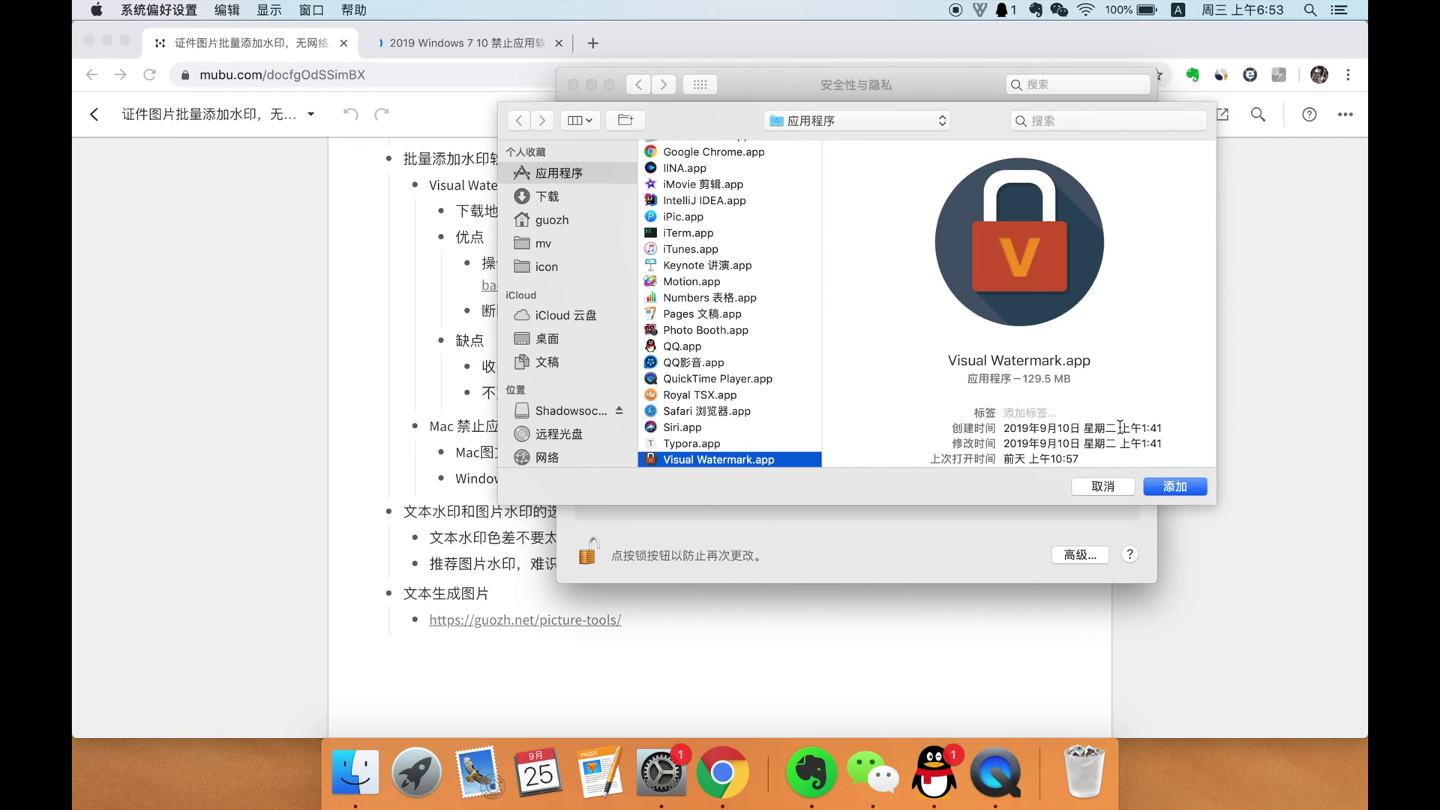
pyautogui.click(1170, 486)
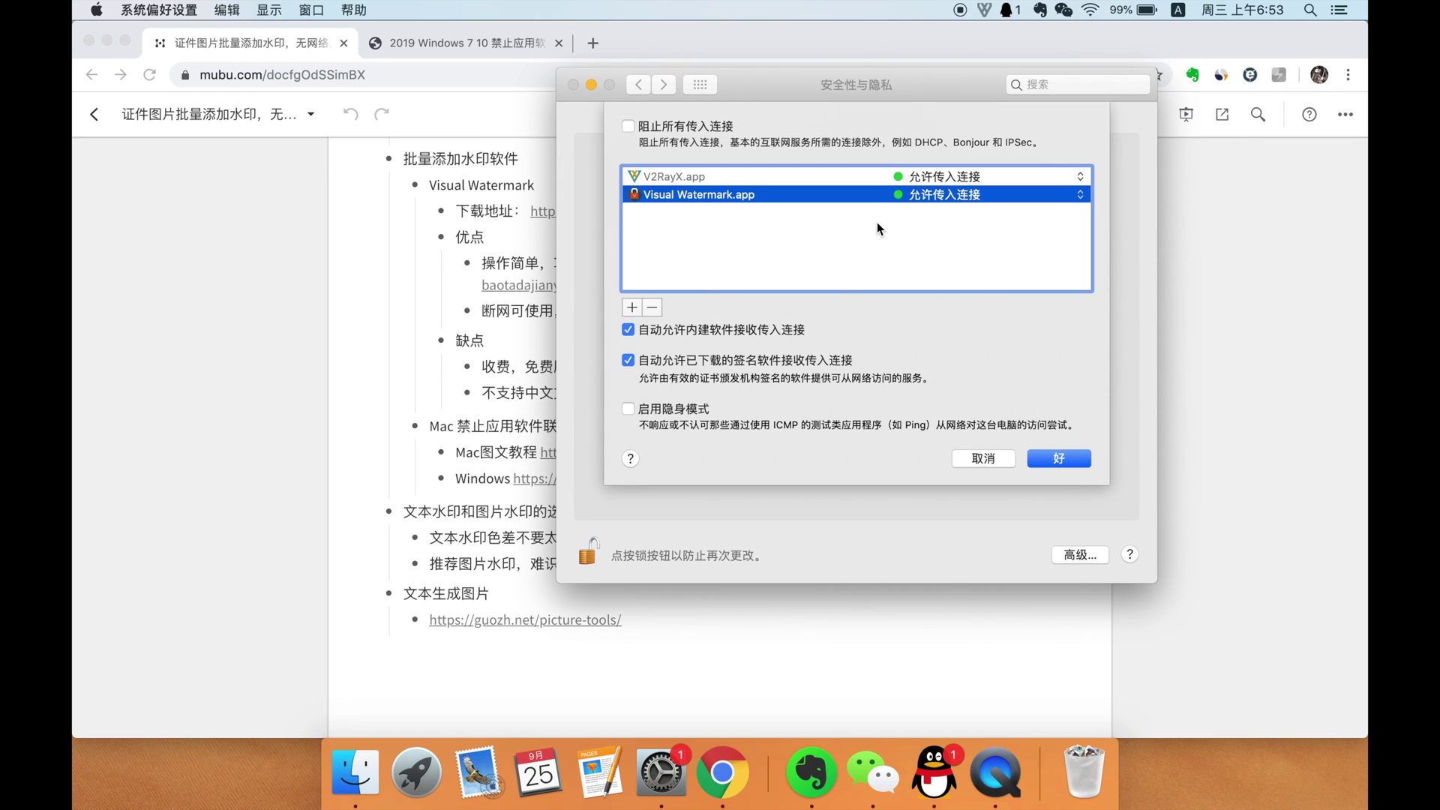
pyautogui.click(927, 197)
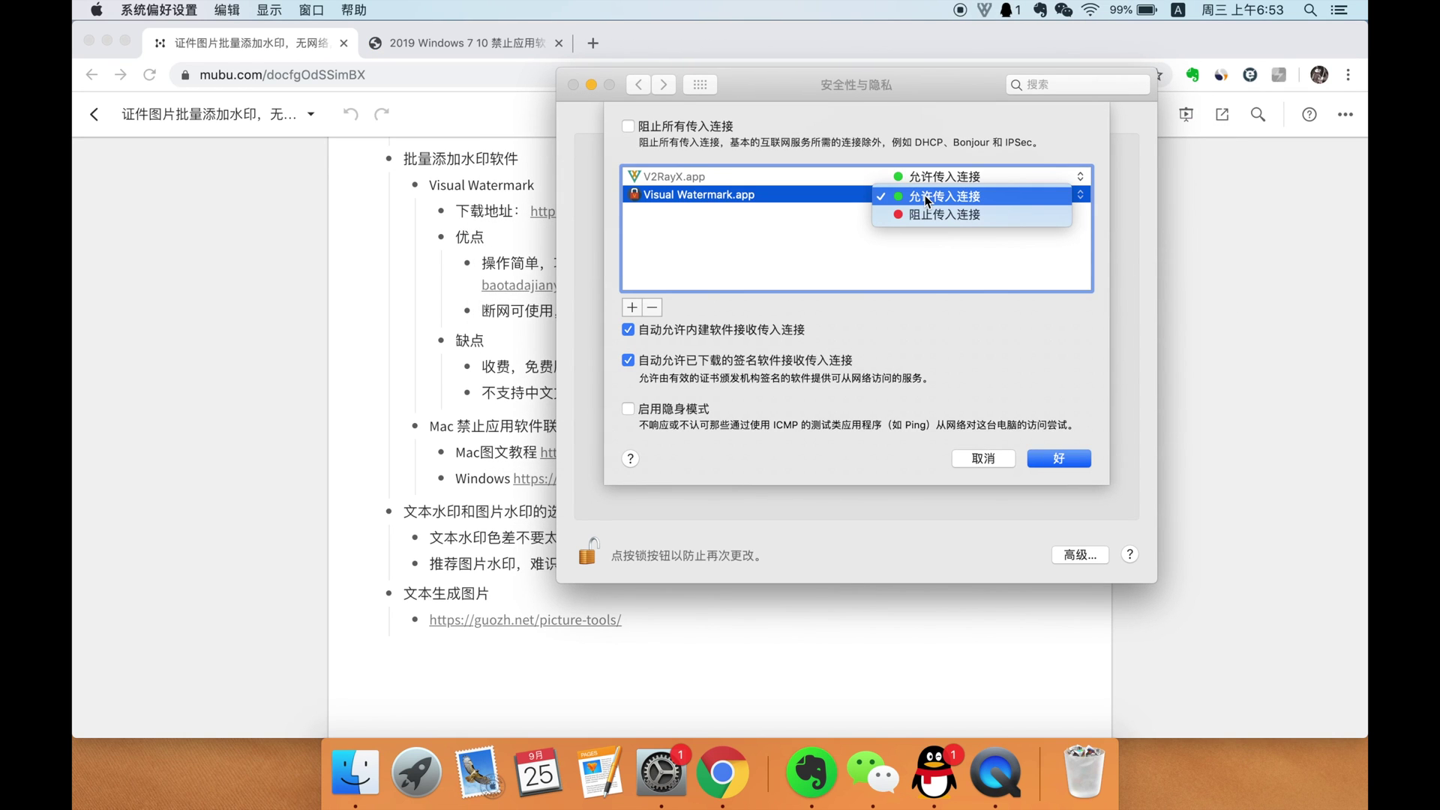
pyautogui.click(926, 214)
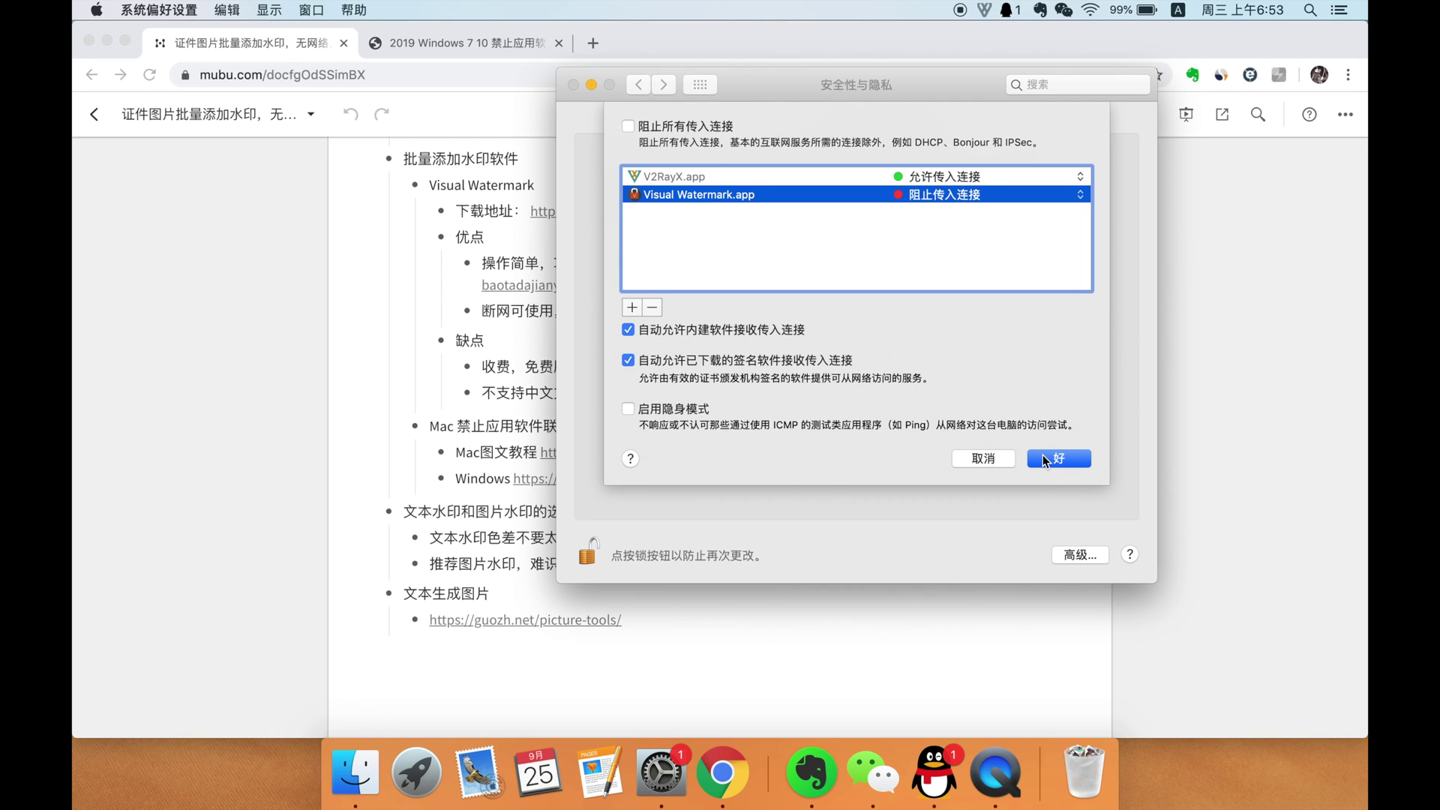
pyautogui.click(1042, 455)
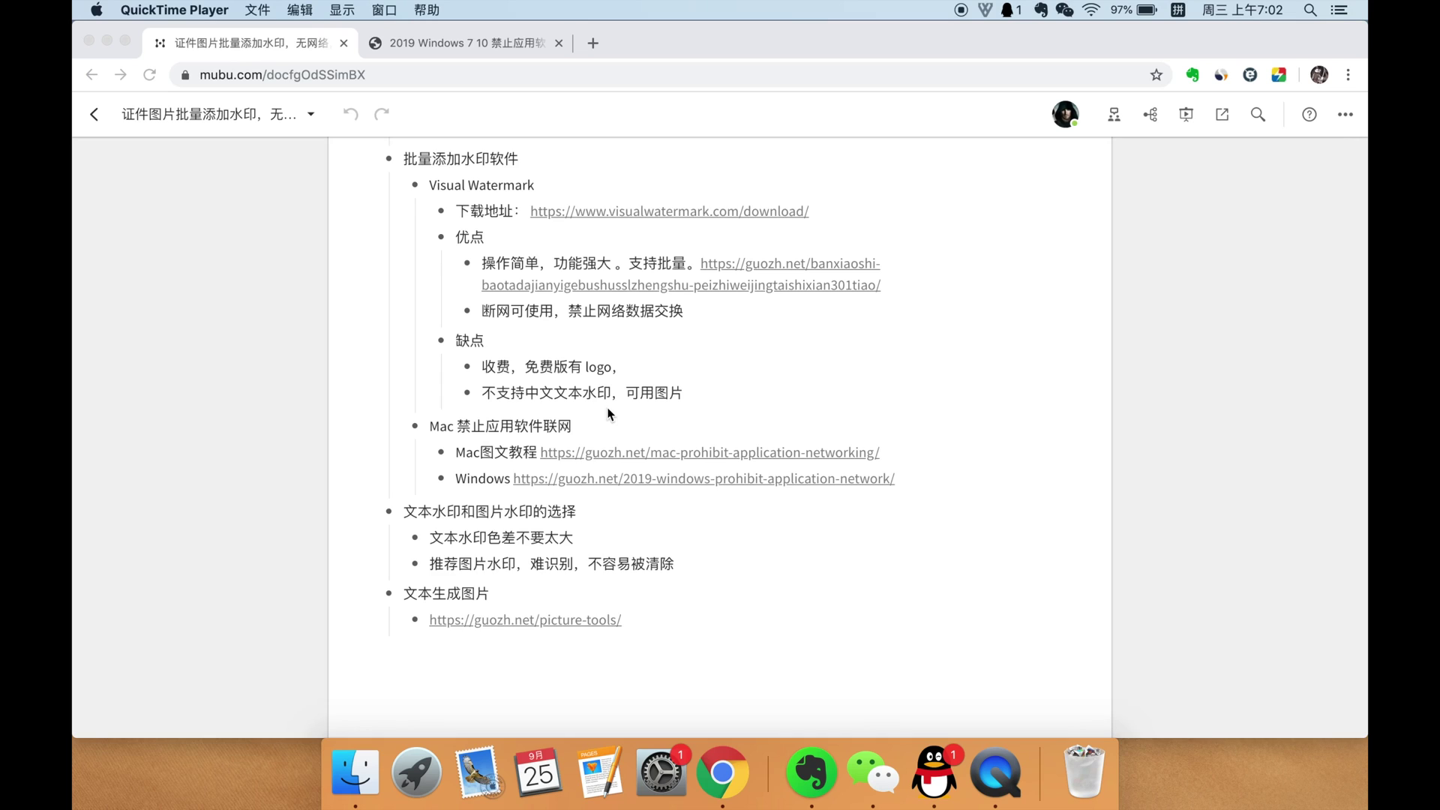
# Launch Visual Watermark from Spotlight
pyautogui.press('super+space')
pyautogui.write('v')
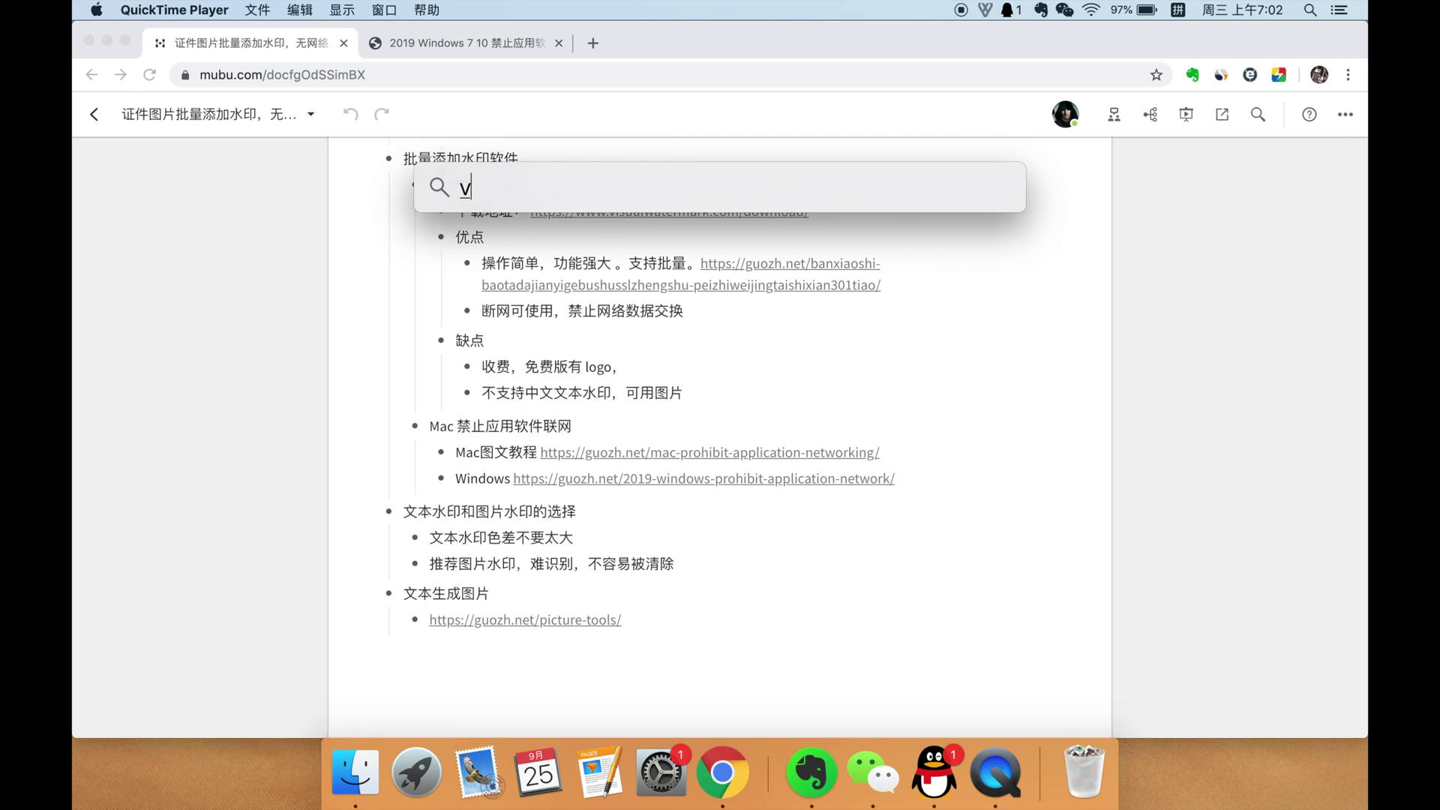
pyautogui.write('i')
pyautogui.press('Return')
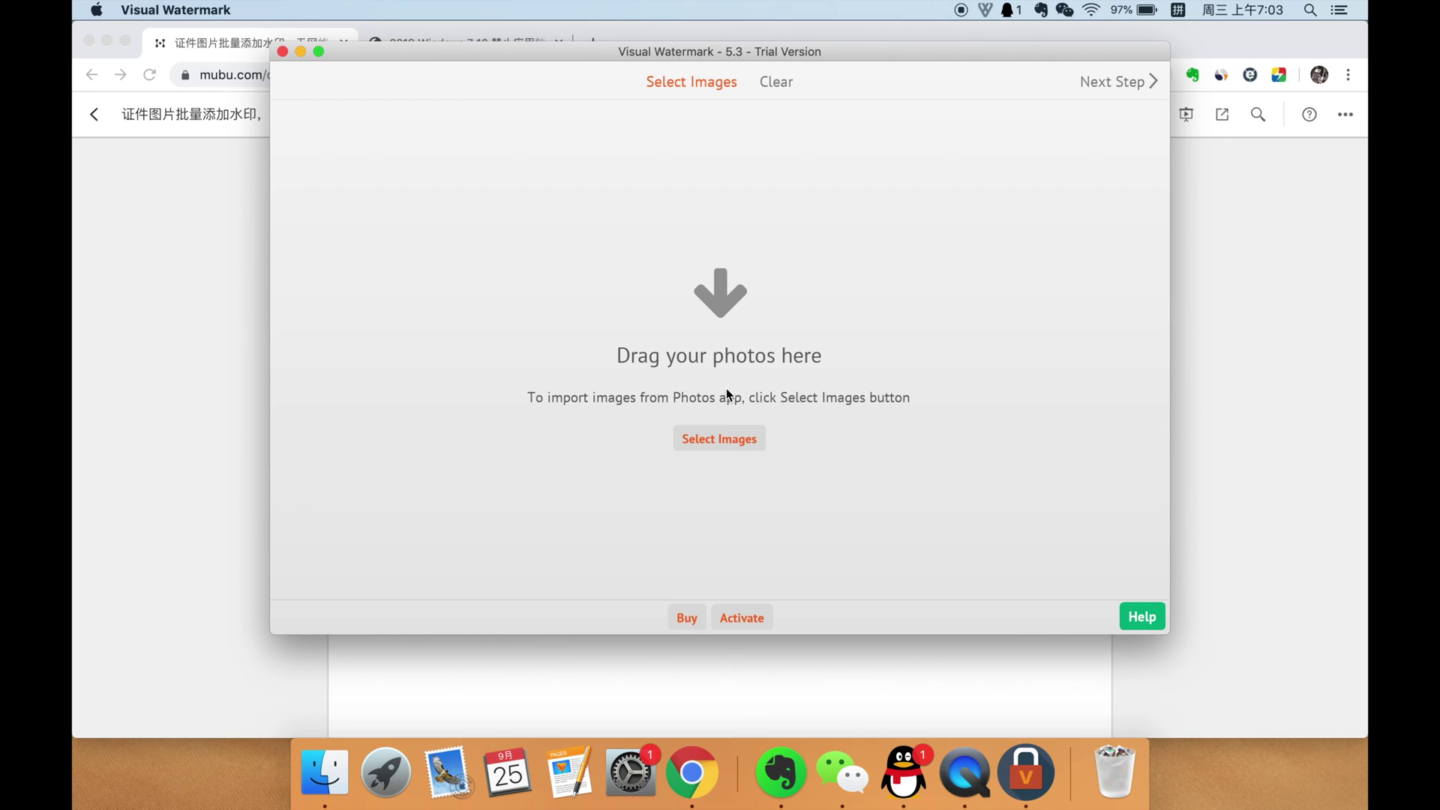
# Import three Desktop screenshots, add one more image, and advance to the watermark-editing step
pyautogui.click(718, 438)
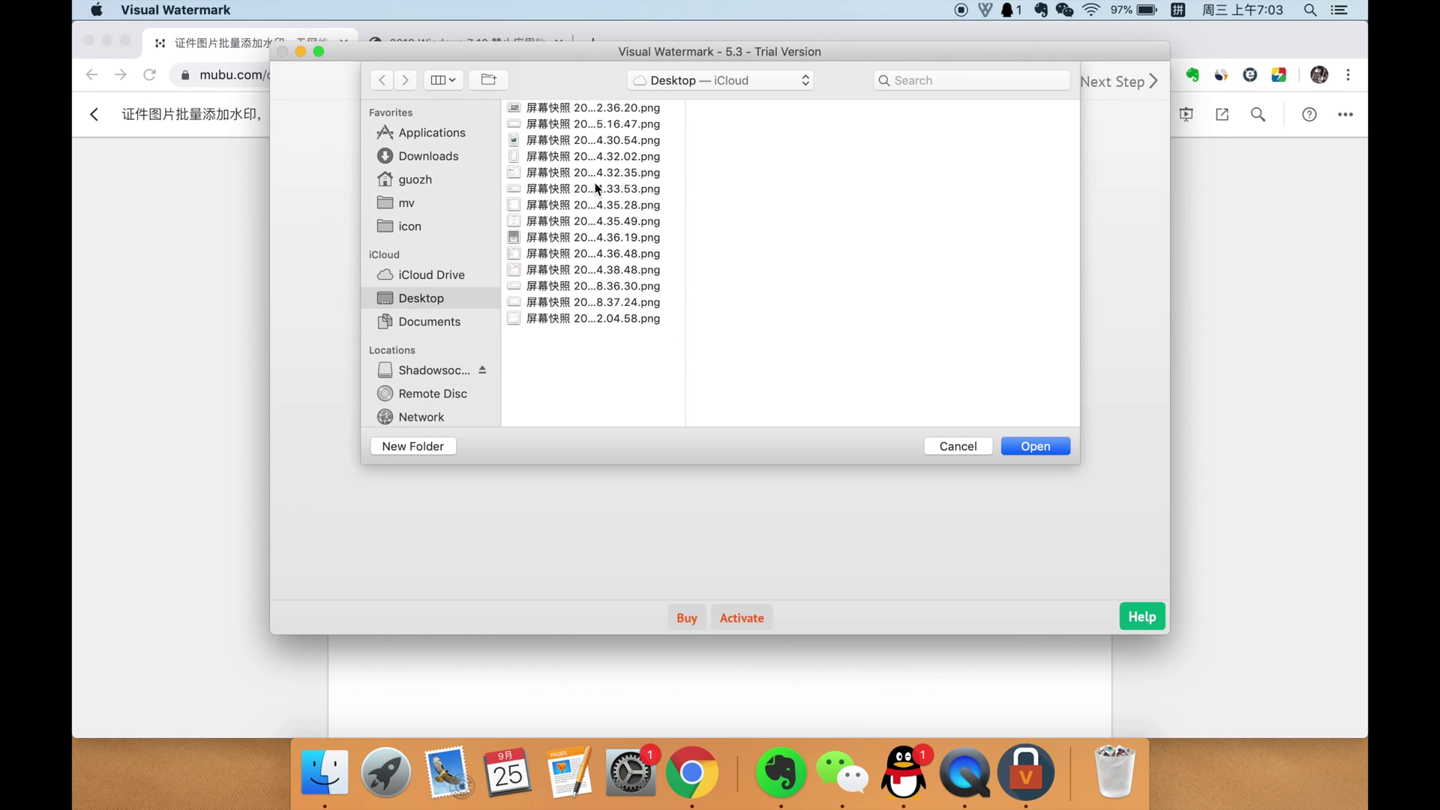
pyautogui.click(596, 187)
pyautogui.keyDown('shift'); pyautogui.click(595, 207); pyautogui.keyUp('shift')
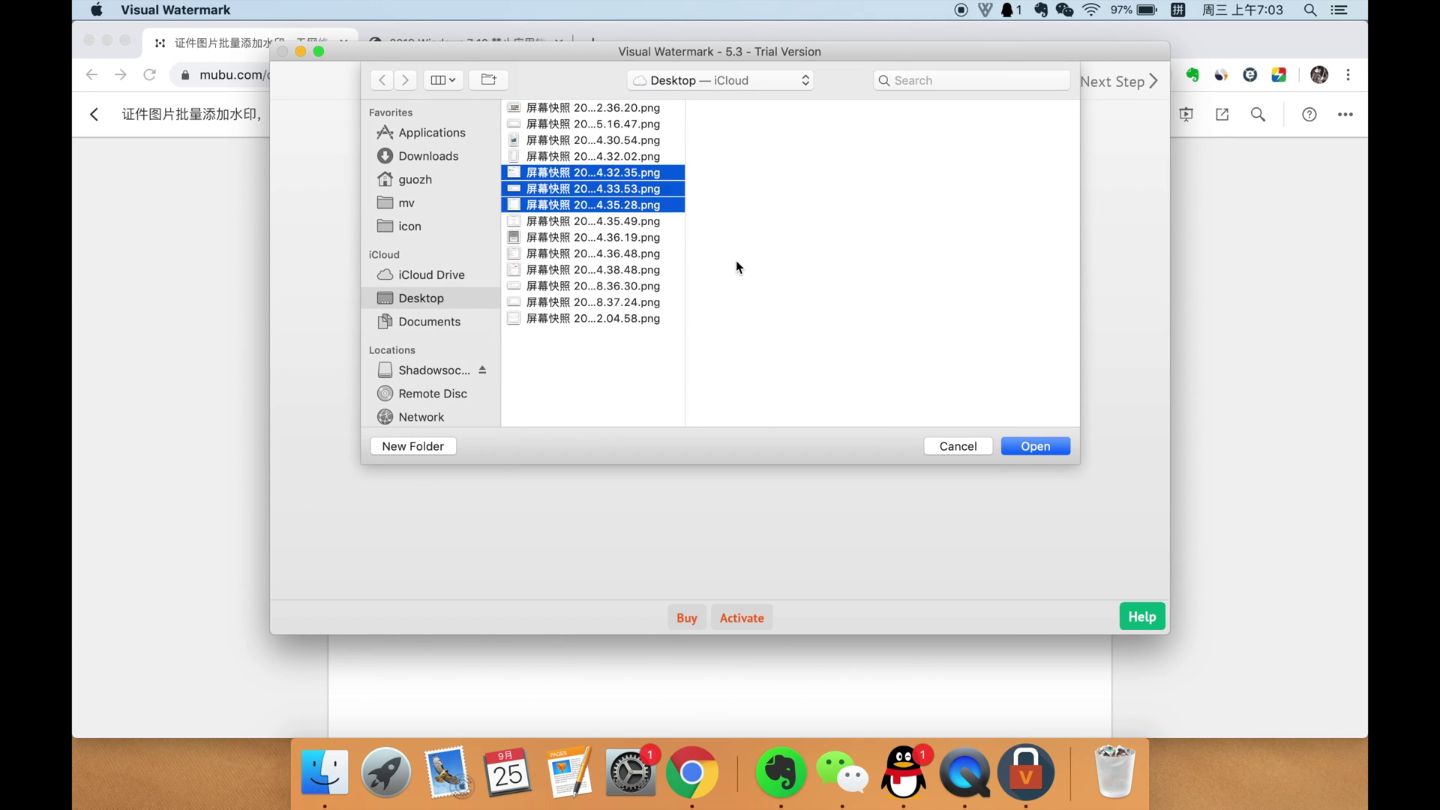
pyautogui.click(1027, 447)
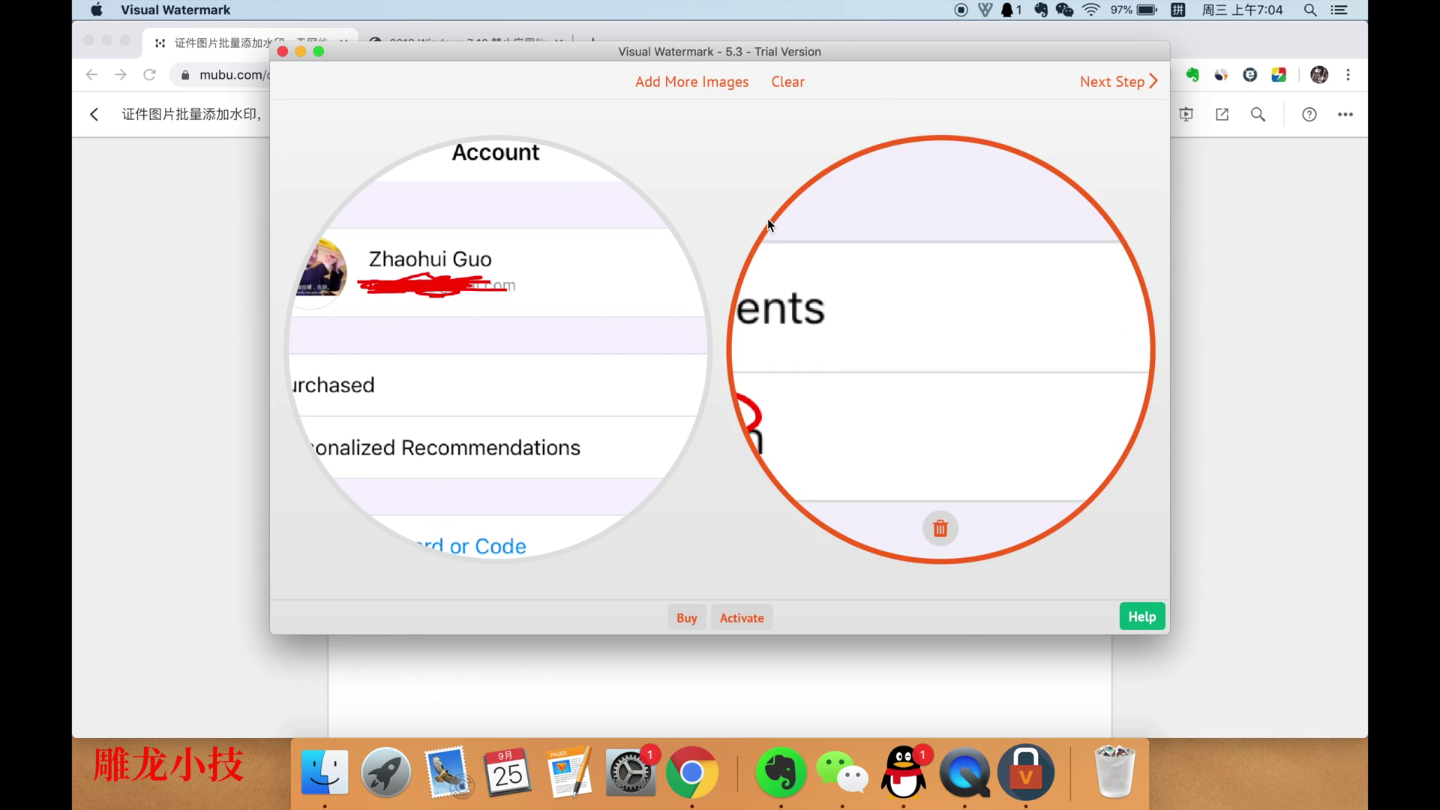
pyautogui.click(701, 87)
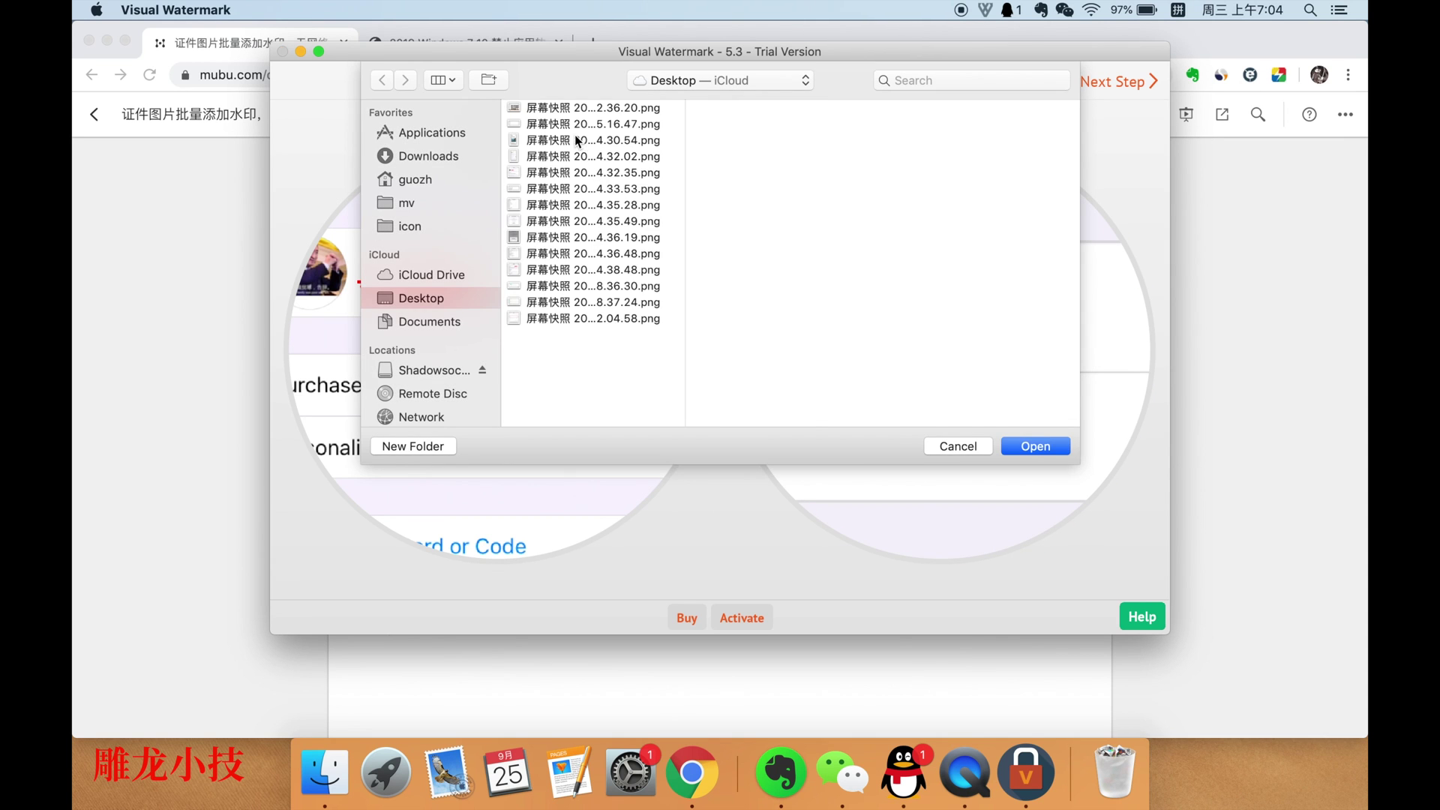
pyautogui.click(1028, 450)
pyautogui.click(1117, 87)
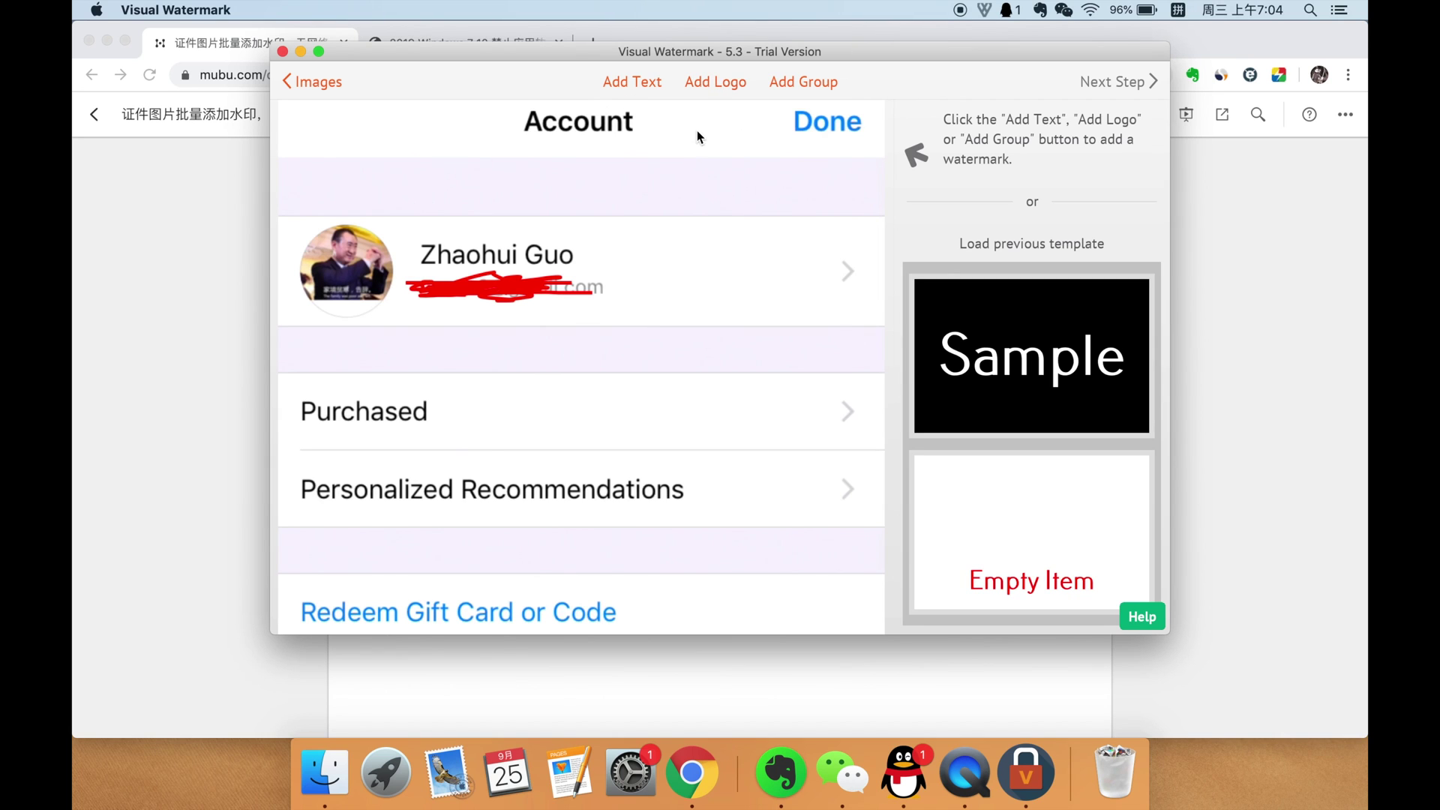
# Add a 'Sample' text watermark, reduce its size, and recolour it salmon orange (FF946E)
pyautogui.click(632, 82)
pyautogui.moveTo(1077, 294); pyautogui.dragTo(1036, 294)
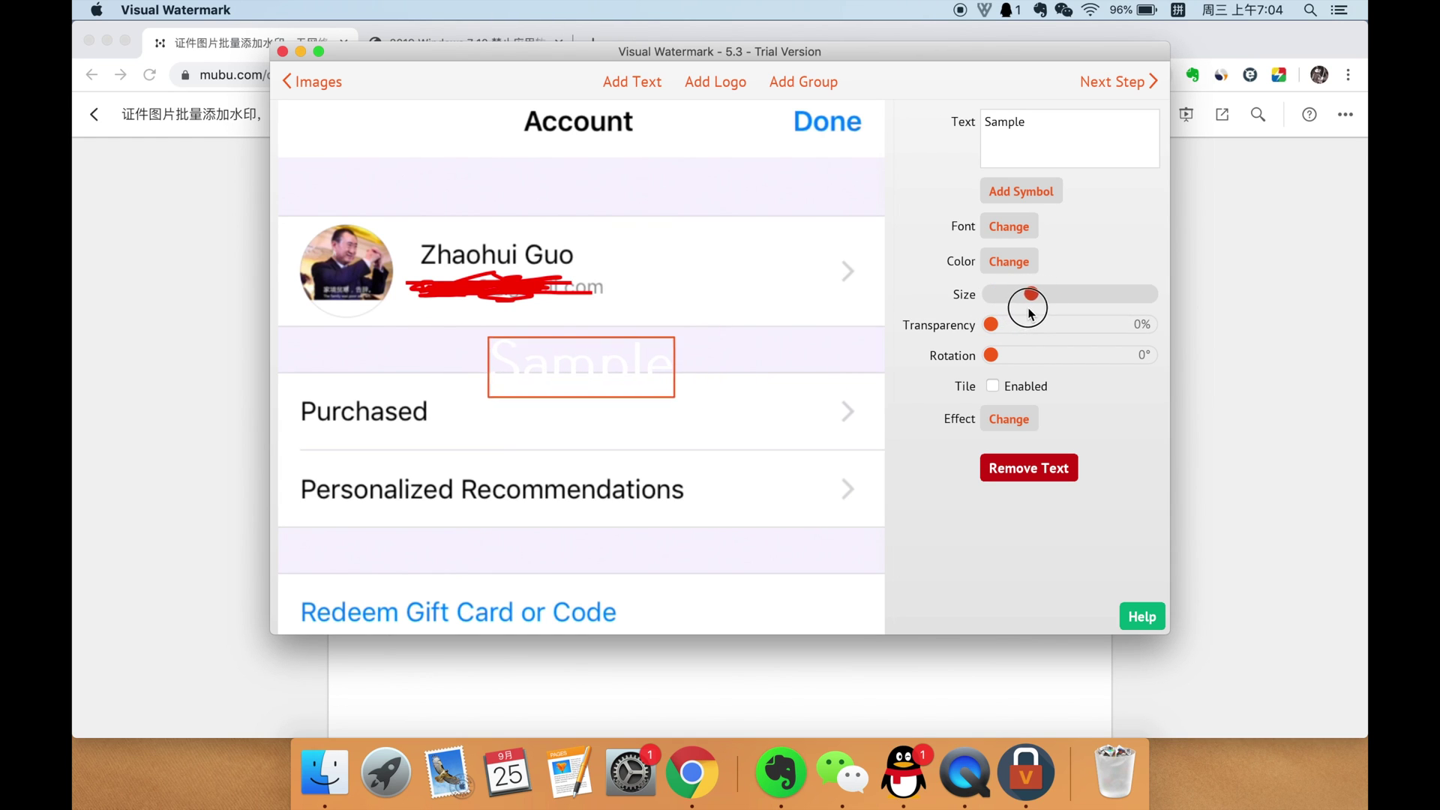
pyautogui.click(1014, 260)
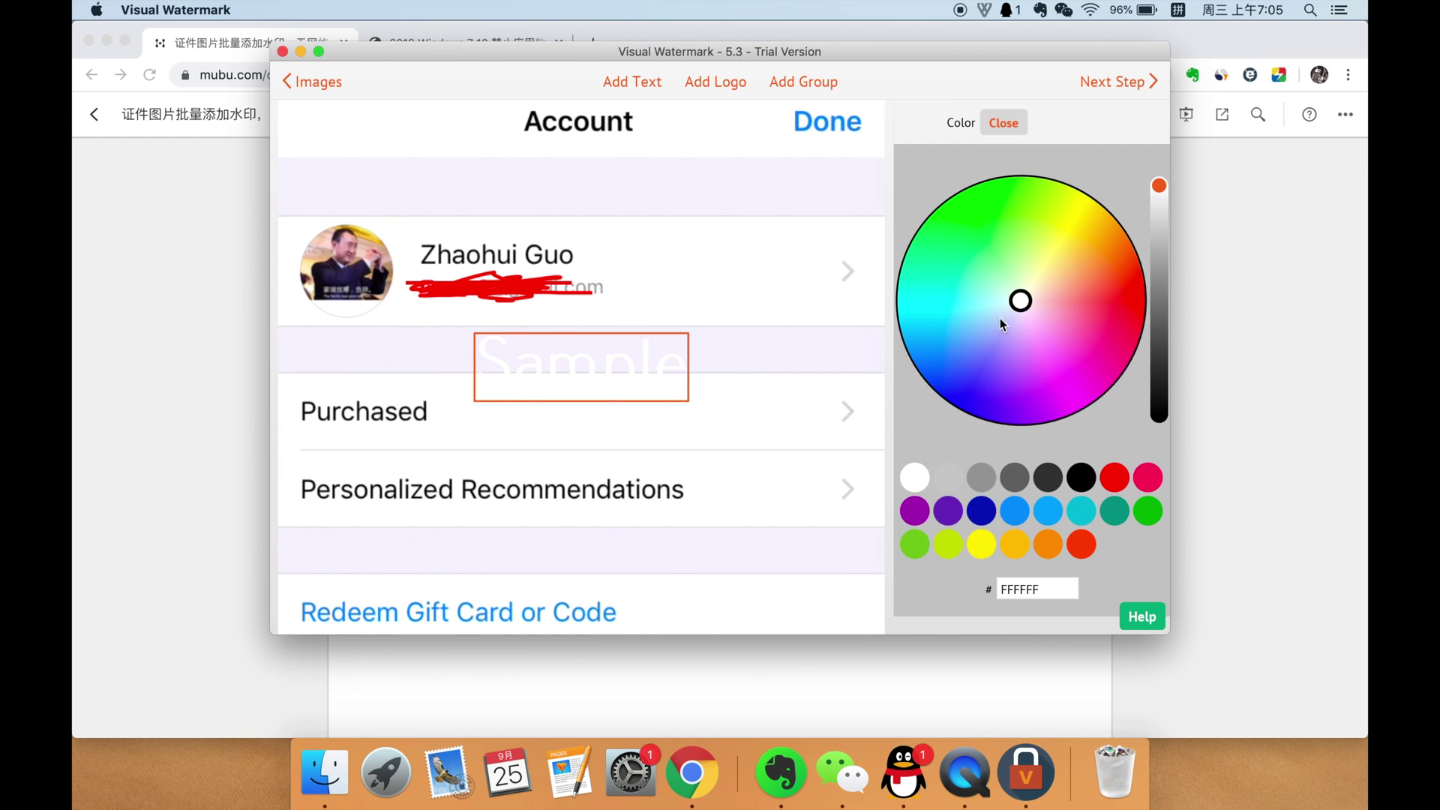
pyautogui.click(1021, 205)
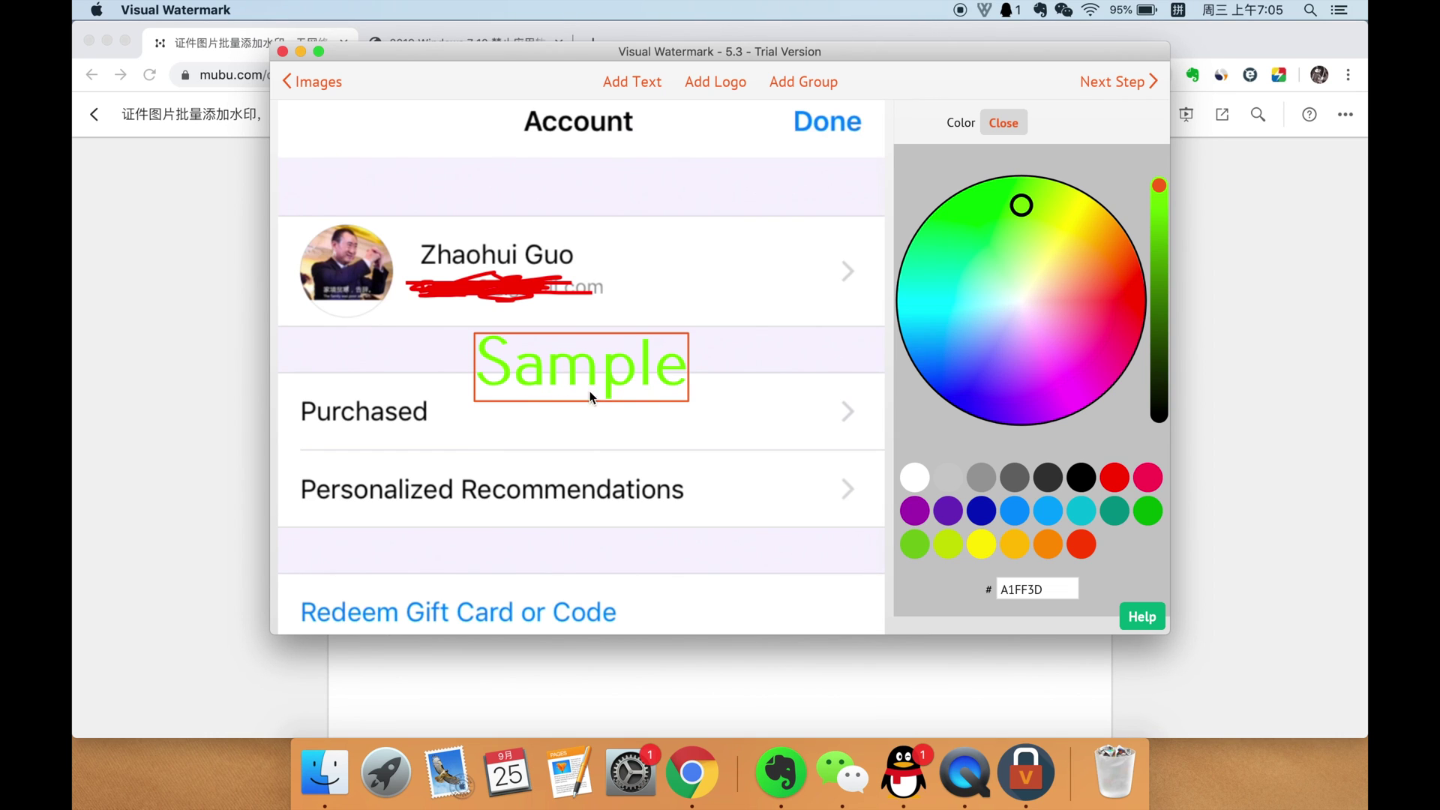
pyautogui.click(1035, 224)
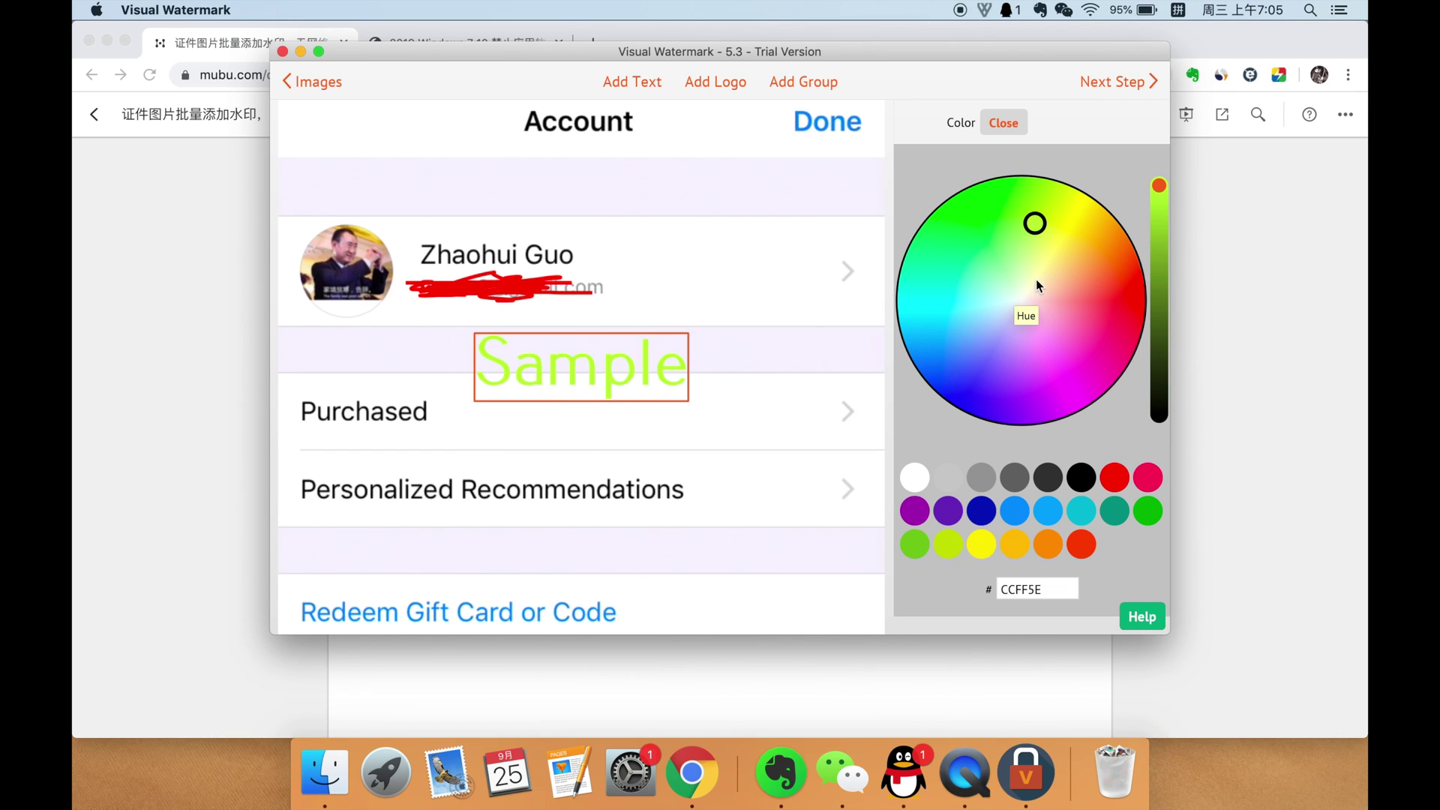
pyautogui.click(1045, 204)
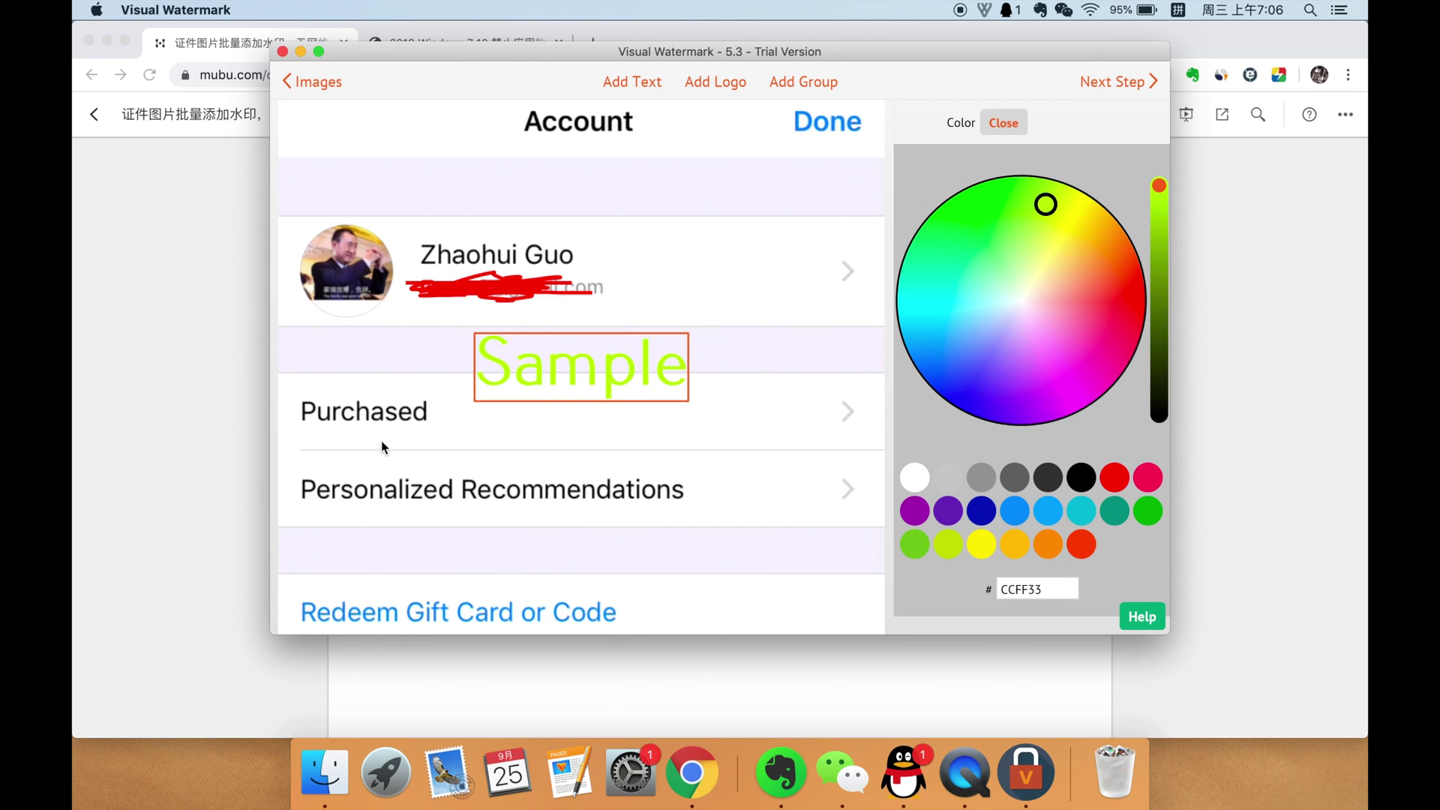
pyautogui.click(1089, 282)
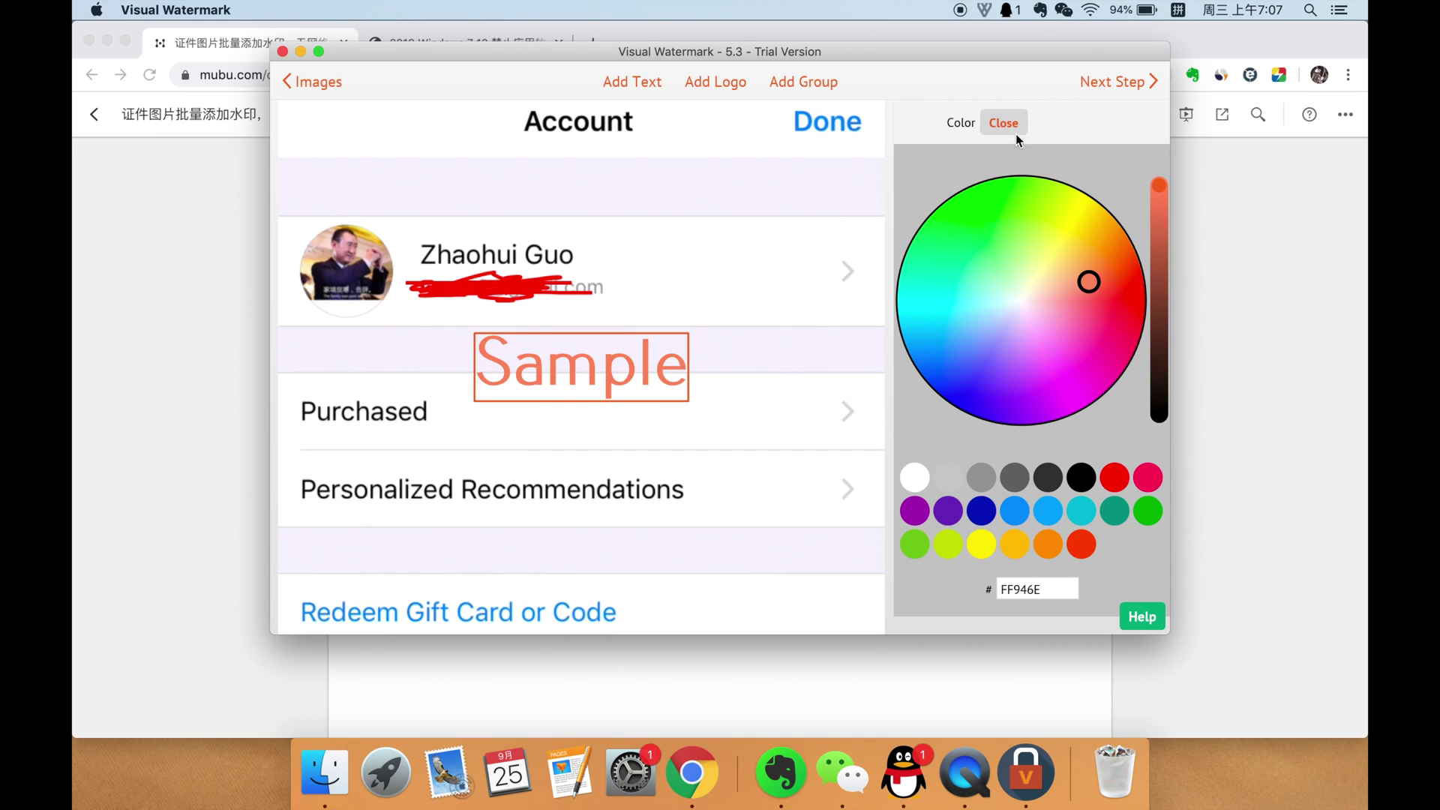
pyautogui.click(1011, 127)
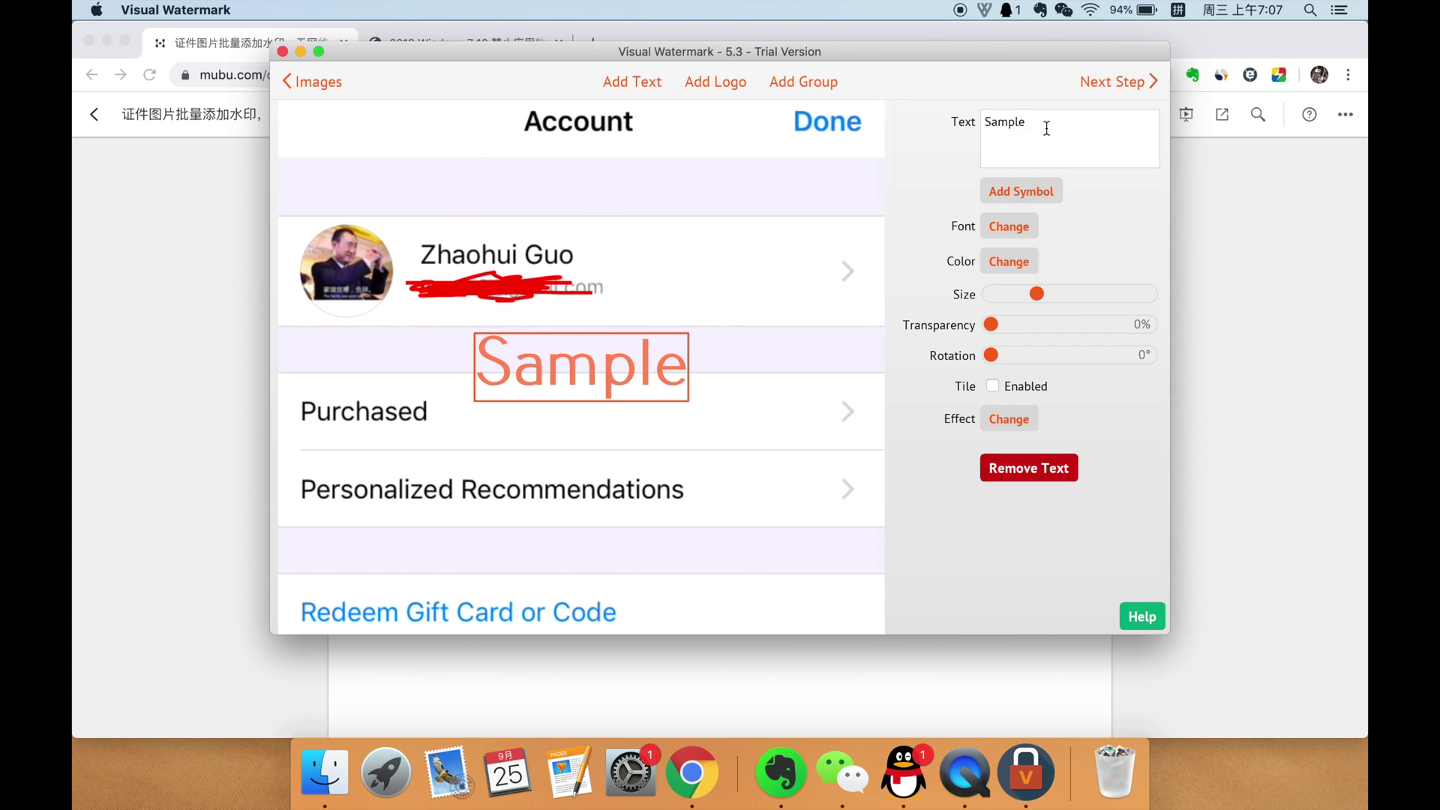
# Replace the watermark wording 'Sample' with 'hello' typed in English input mode
pyautogui.press('BackSpace')
pyautogui.press('BackSpace')
pyautogui.press('BackSpace')
pyautogui.write('diaolong')
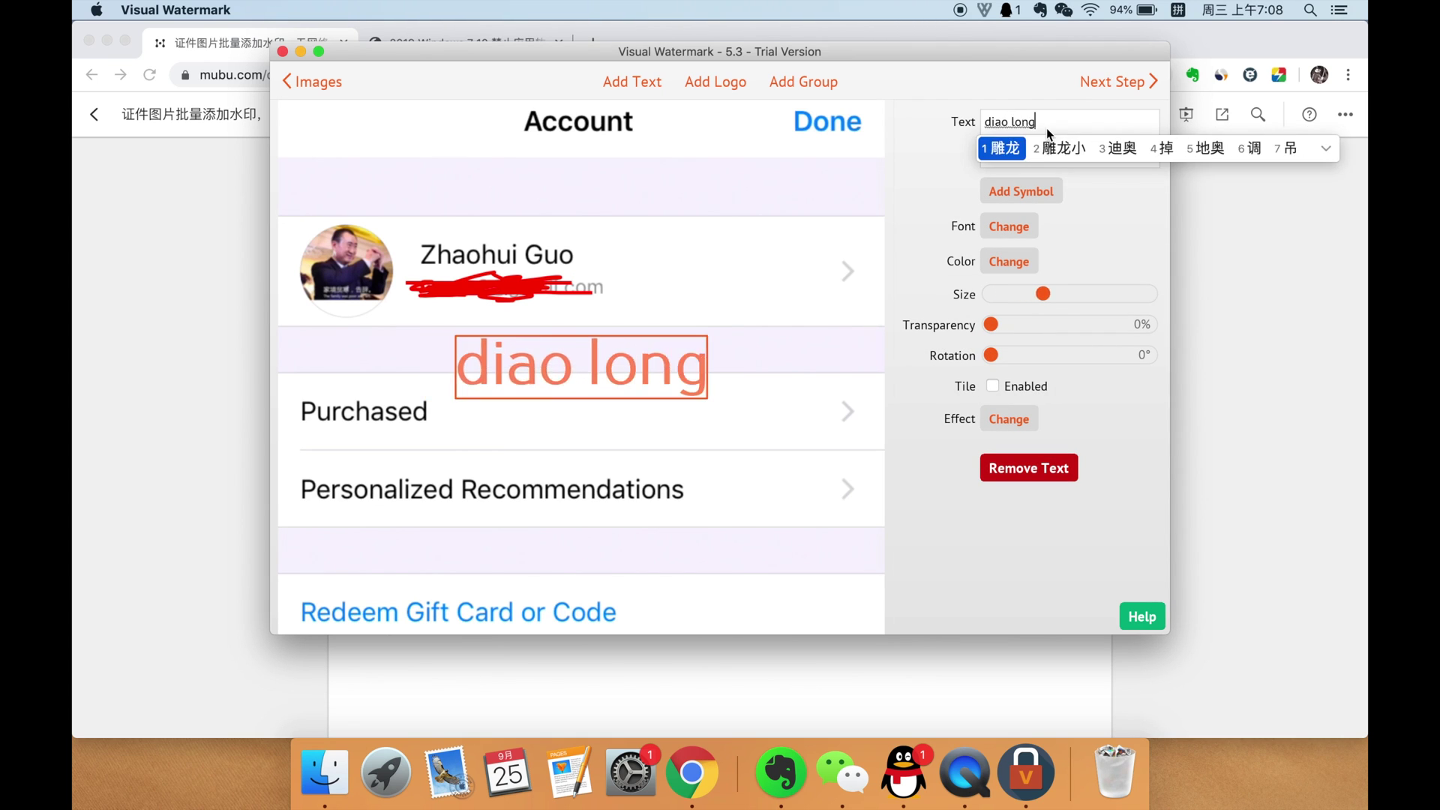
pyautogui.press('space')
pyautogui.press('BackSpace')
pyautogui.press('BackSpace')
pyautogui.write('hell')
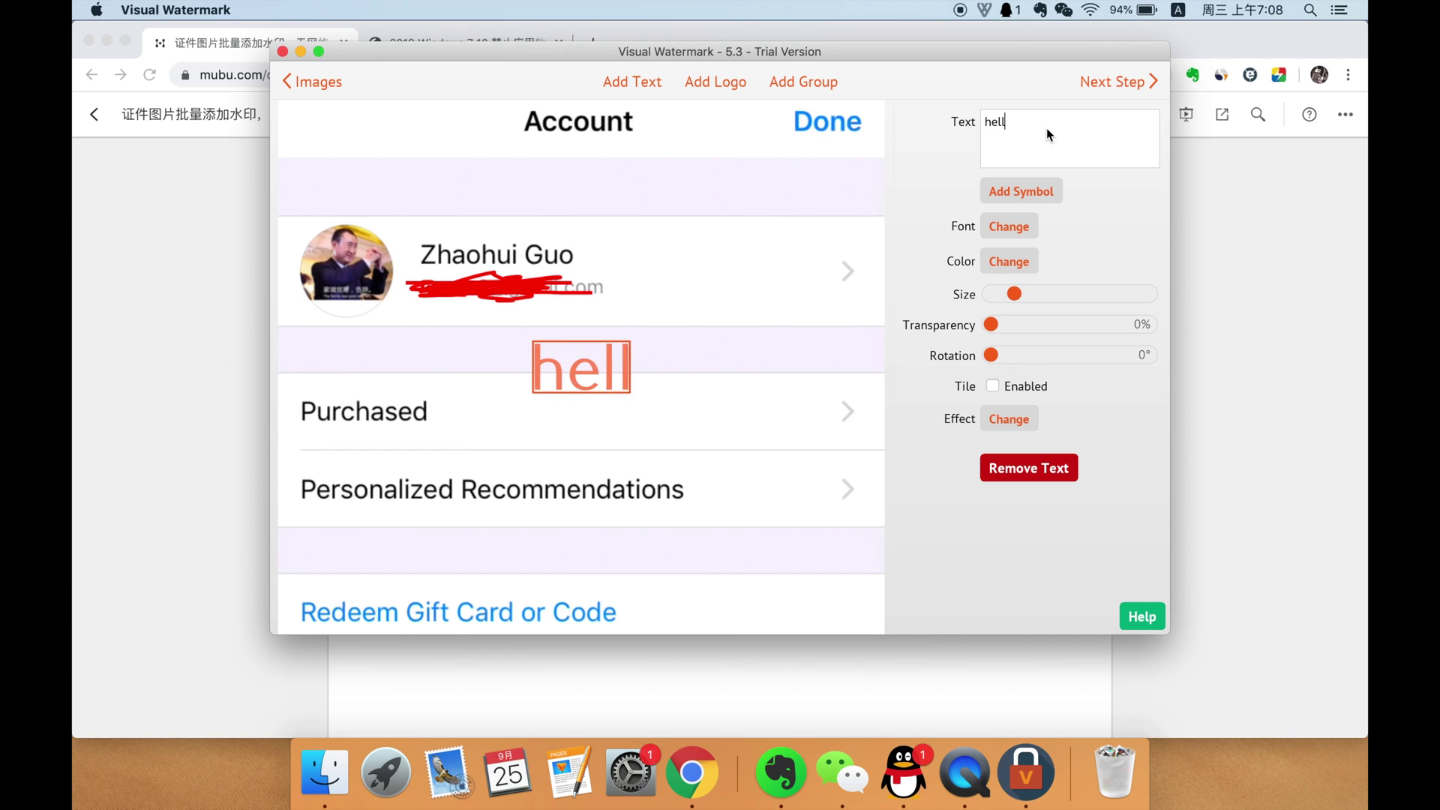
pyautogui.write('o')
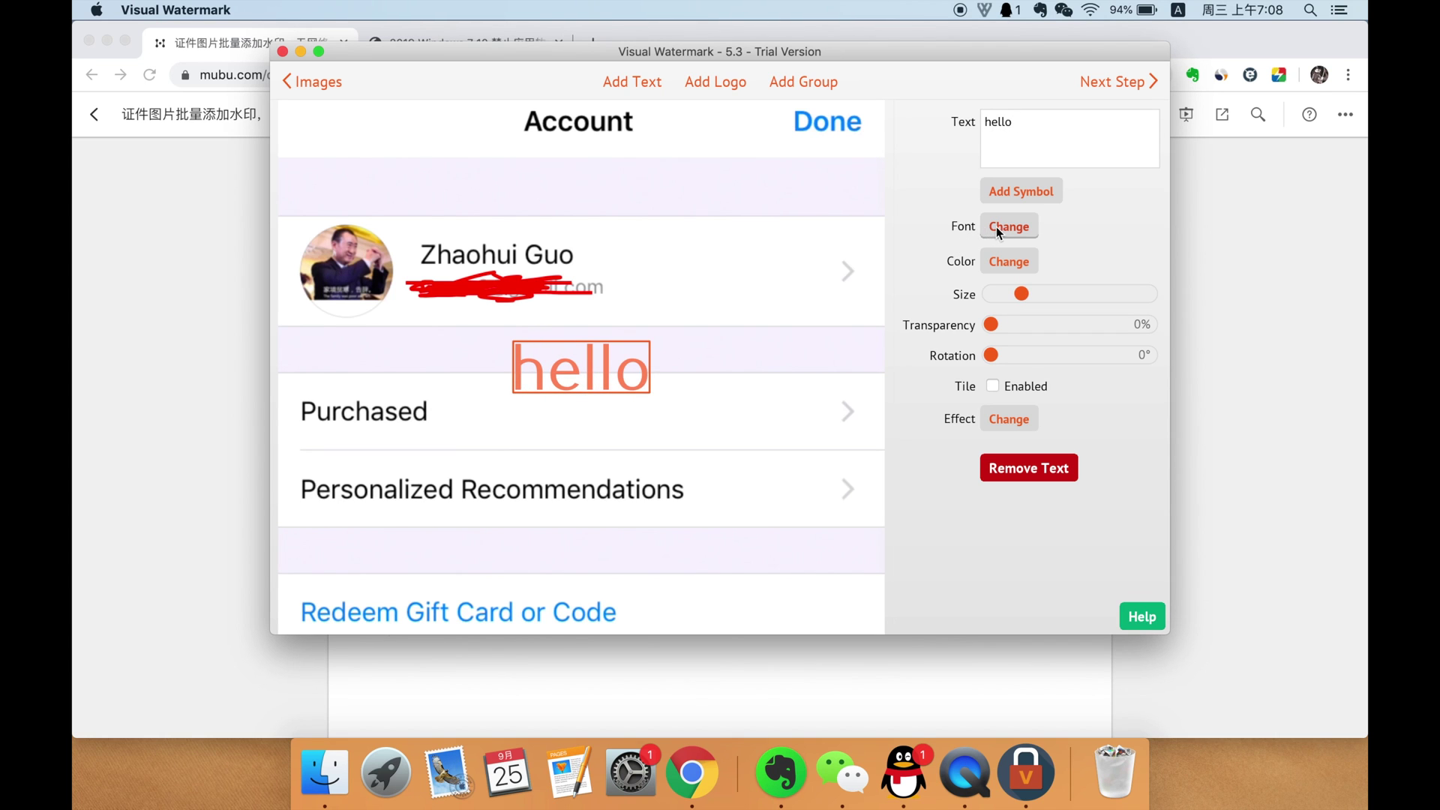
pyautogui.click(997, 227)
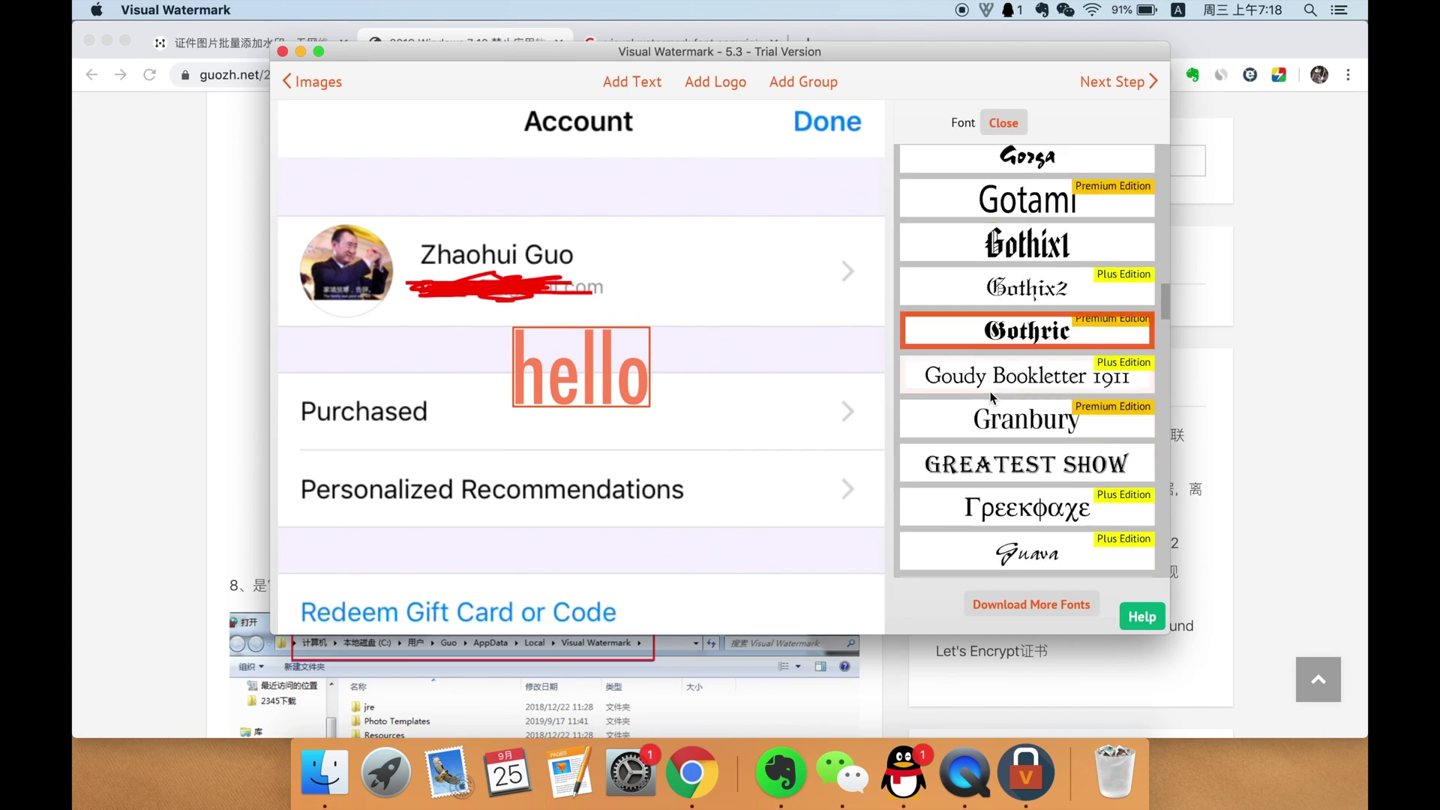
# Scroll the font list and choose the Hei typeface for the 'hello' watermark
pyautogui.scroll(-5, 1027, 360)
pyautogui.scroll(-5, 1028, 360)
pyautogui.scroll(-5, 991, 396)
pyautogui.scroll(-2, 1005, 390)
pyautogui.click(1009, 311)
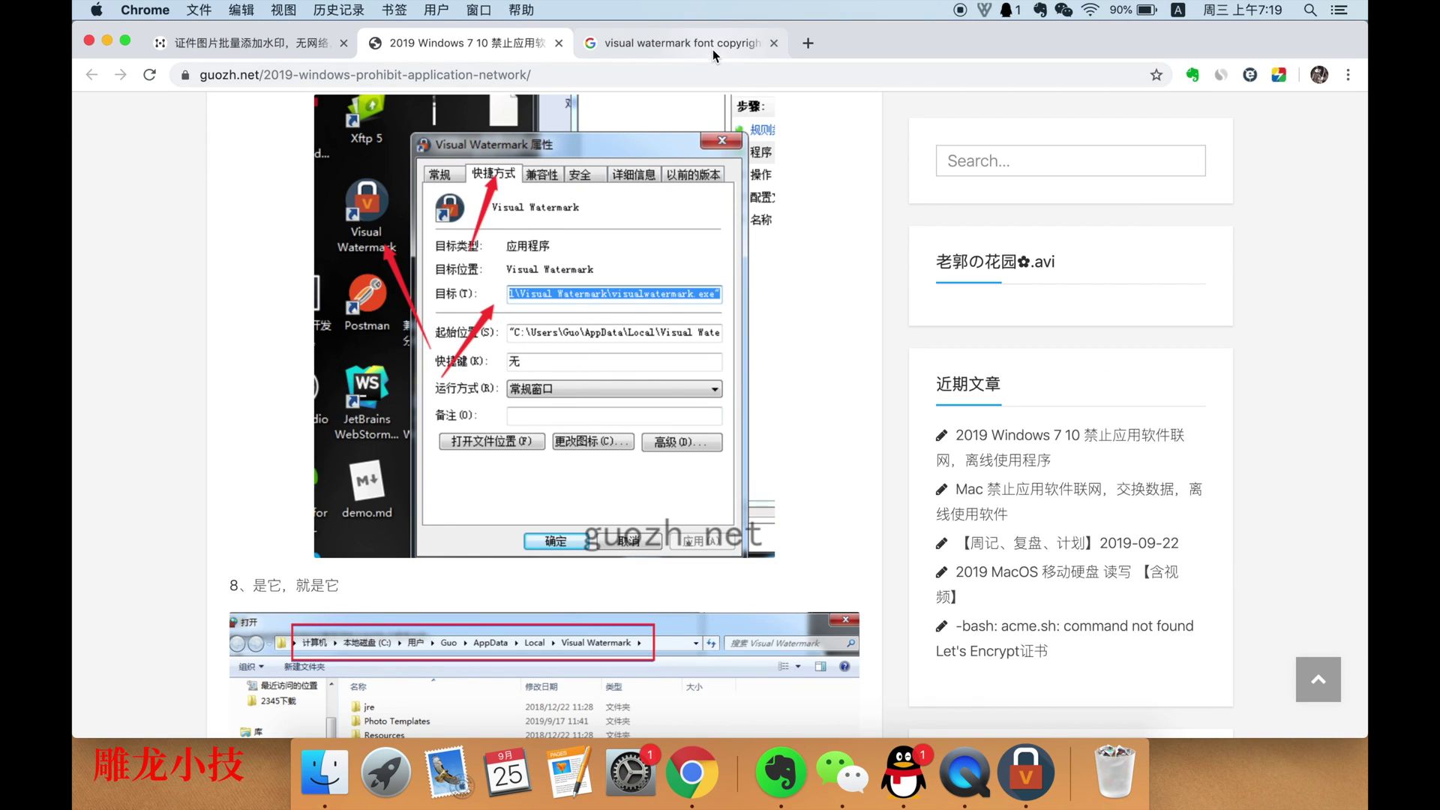
# Read the Google result confirming Visual Watermark's 260 built-in fonts are copyright-safe
pyautogui.click(710, 47)
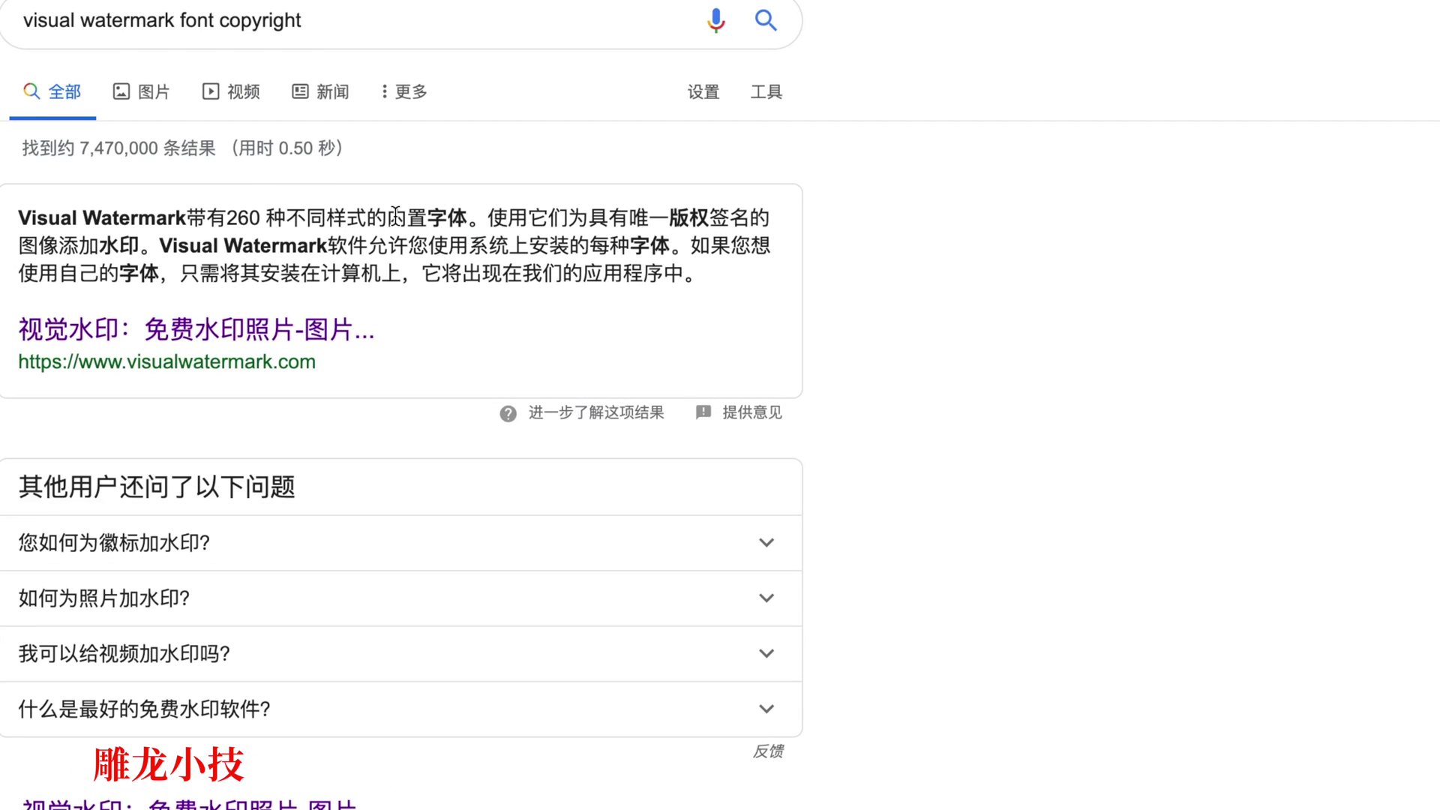
pyautogui.moveTo(486, 218); pyautogui.dragTo(131, 241)
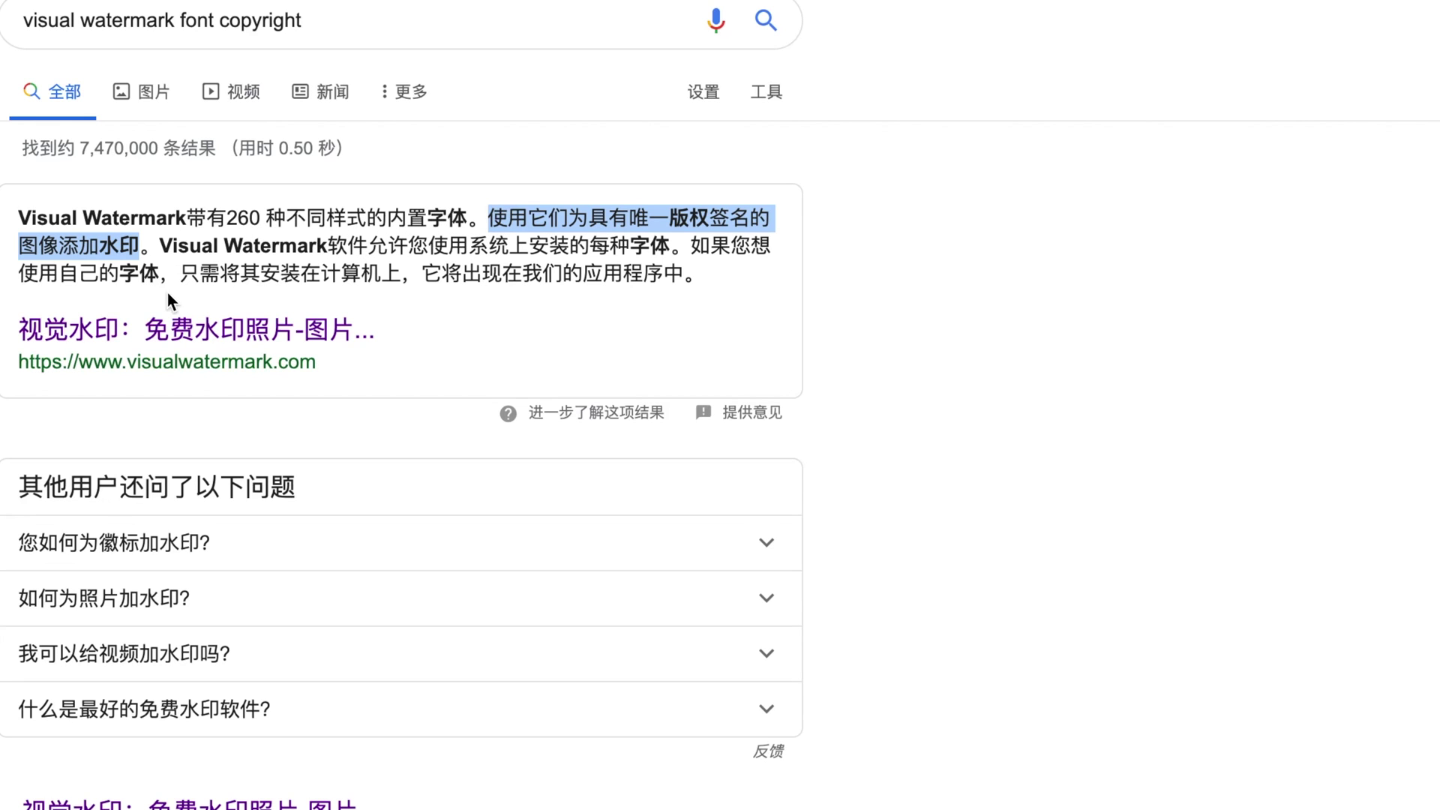
pyautogui.click(135, 275)
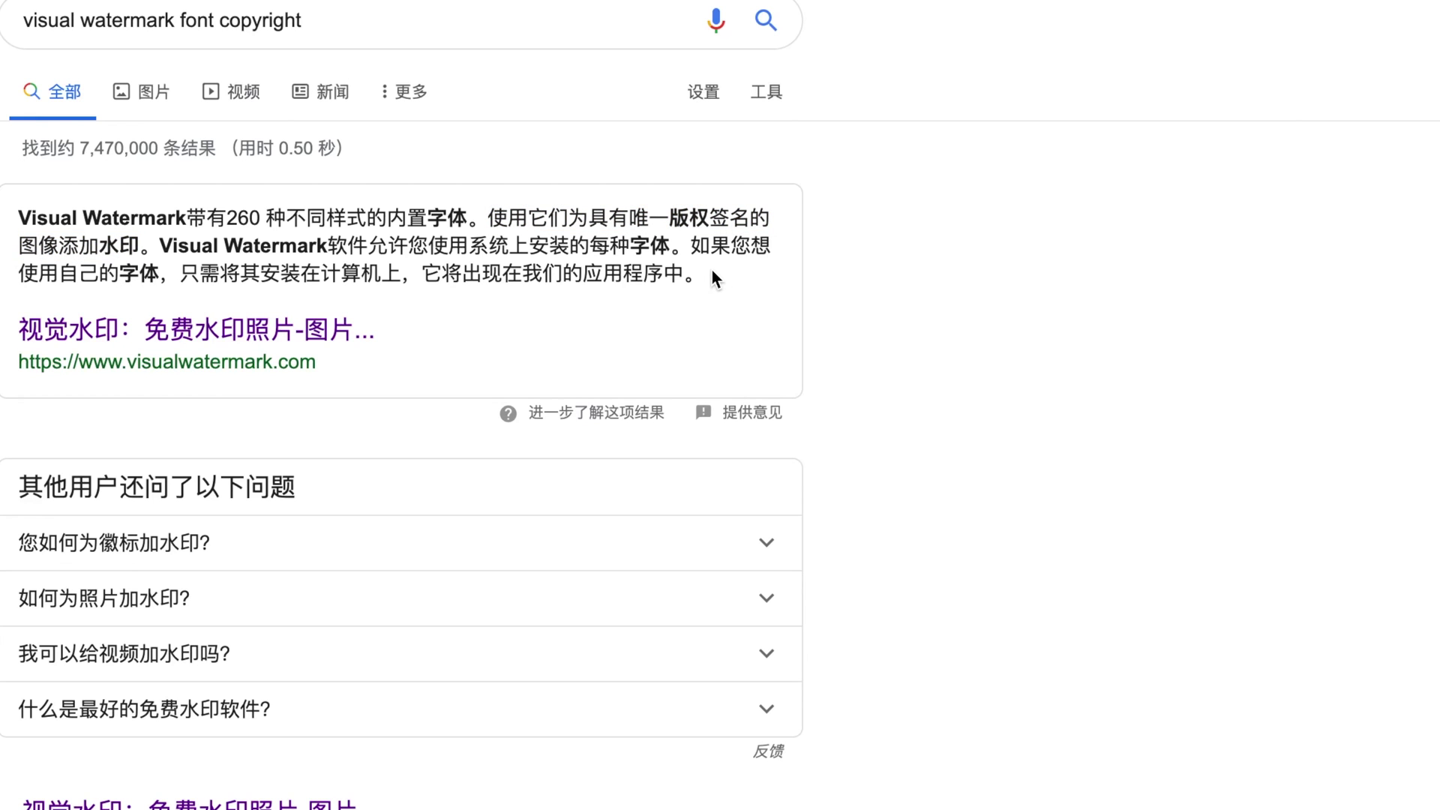
pyautogui.moveTo(708, 219); pyautogui.dragTo(519, 230)
pyautogui.click(491, 229)
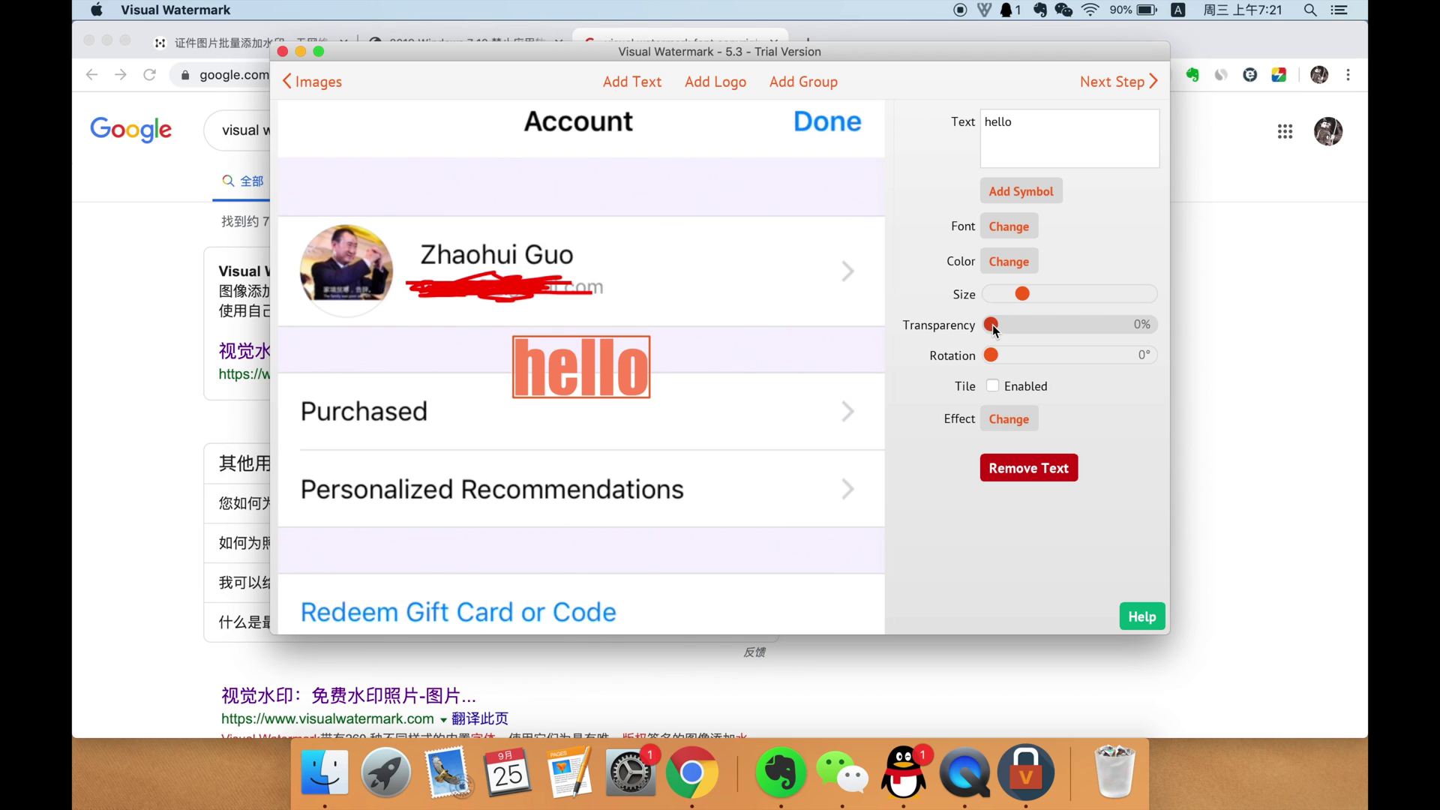
# Set the 'hello' watermark to 48% transparency and about 23° rotation
pyautogui.moveTo(990, 324); pyautogui.dragTo(1066, 324)
pyautogui.moveTo(991, 354); pyautogui.dragTo(1022, 355)
pyautogui.click(1118, 81)
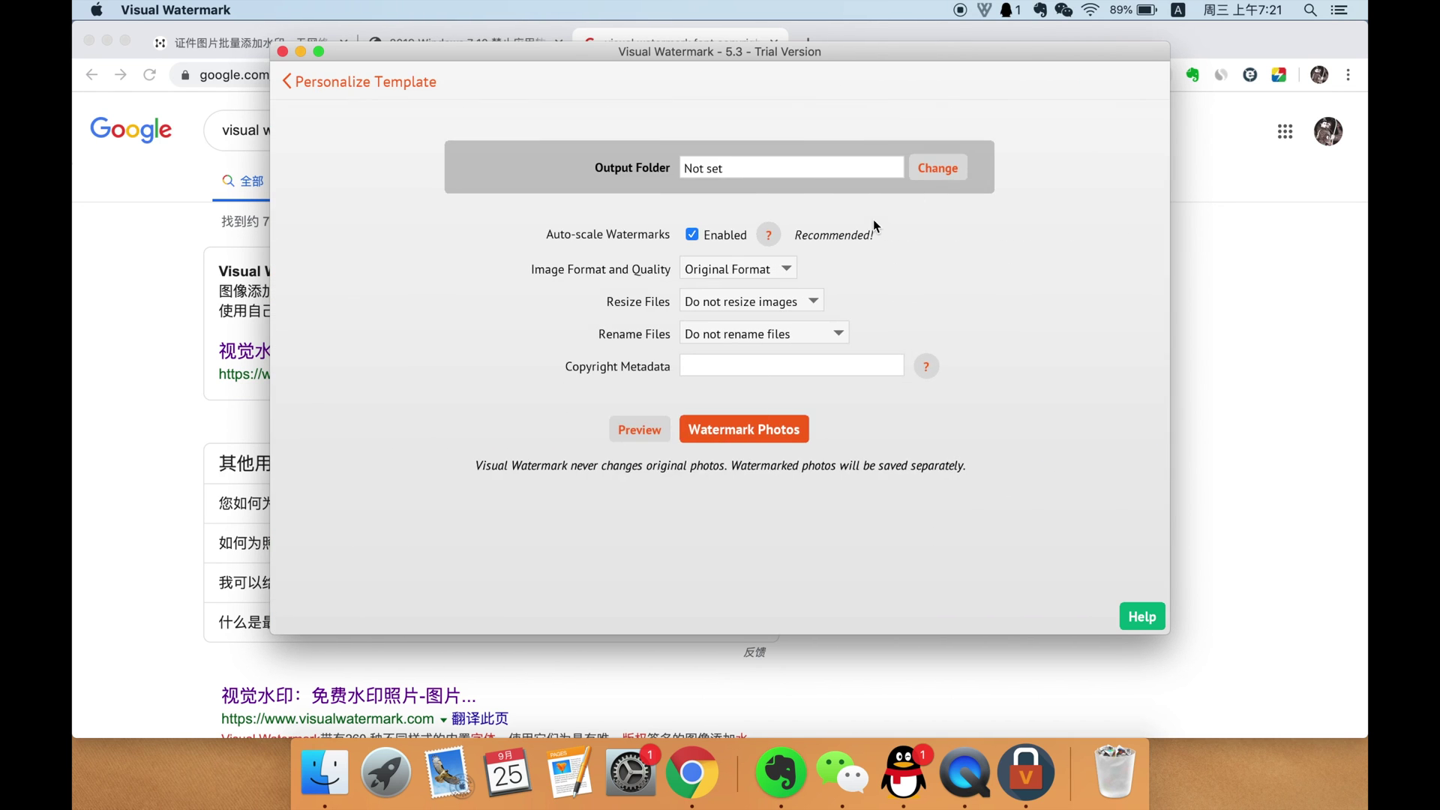
# Export the watermarked photos to the Desktop folder using the trial version
pyautogui.click(815, 177)
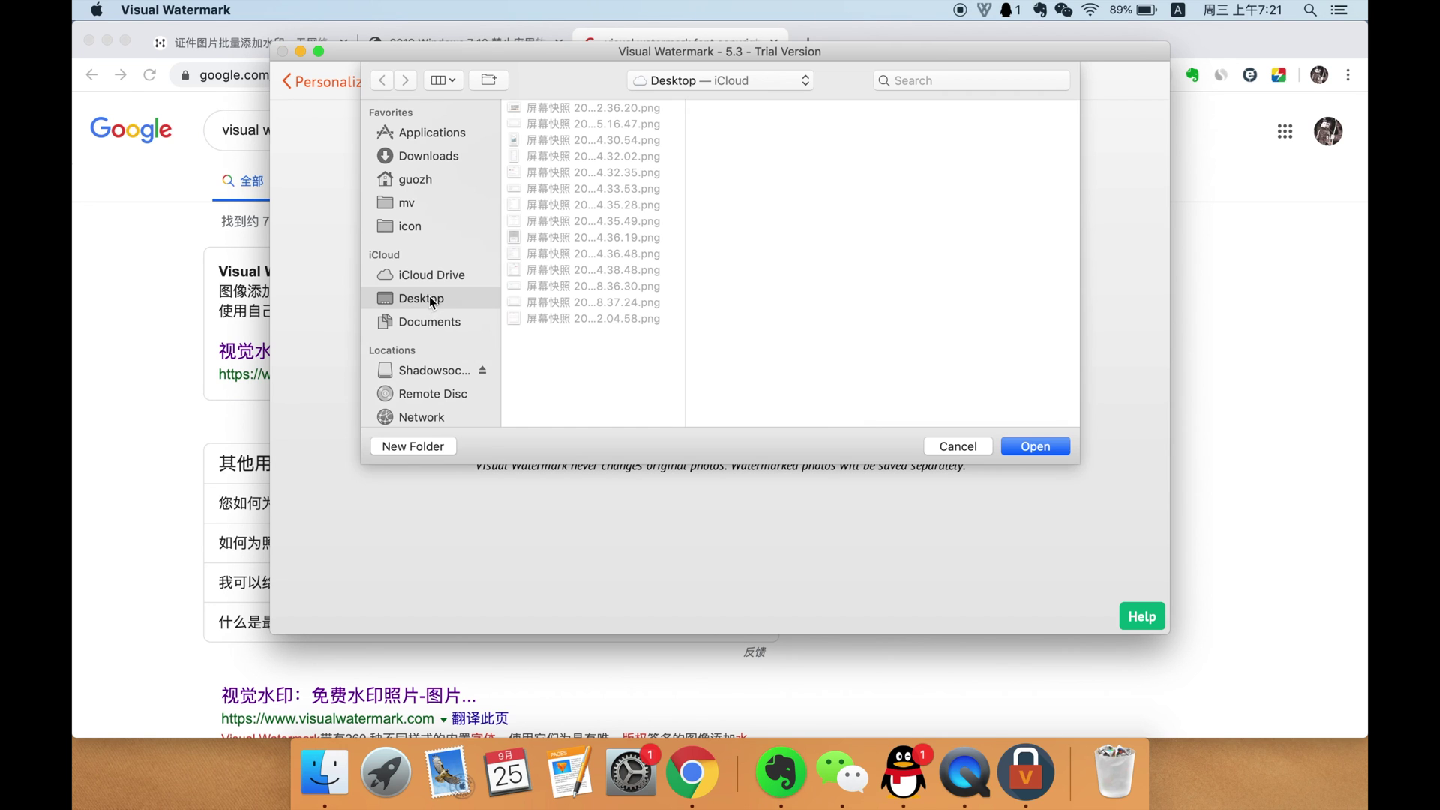
pyautogui.click(1028, 445)
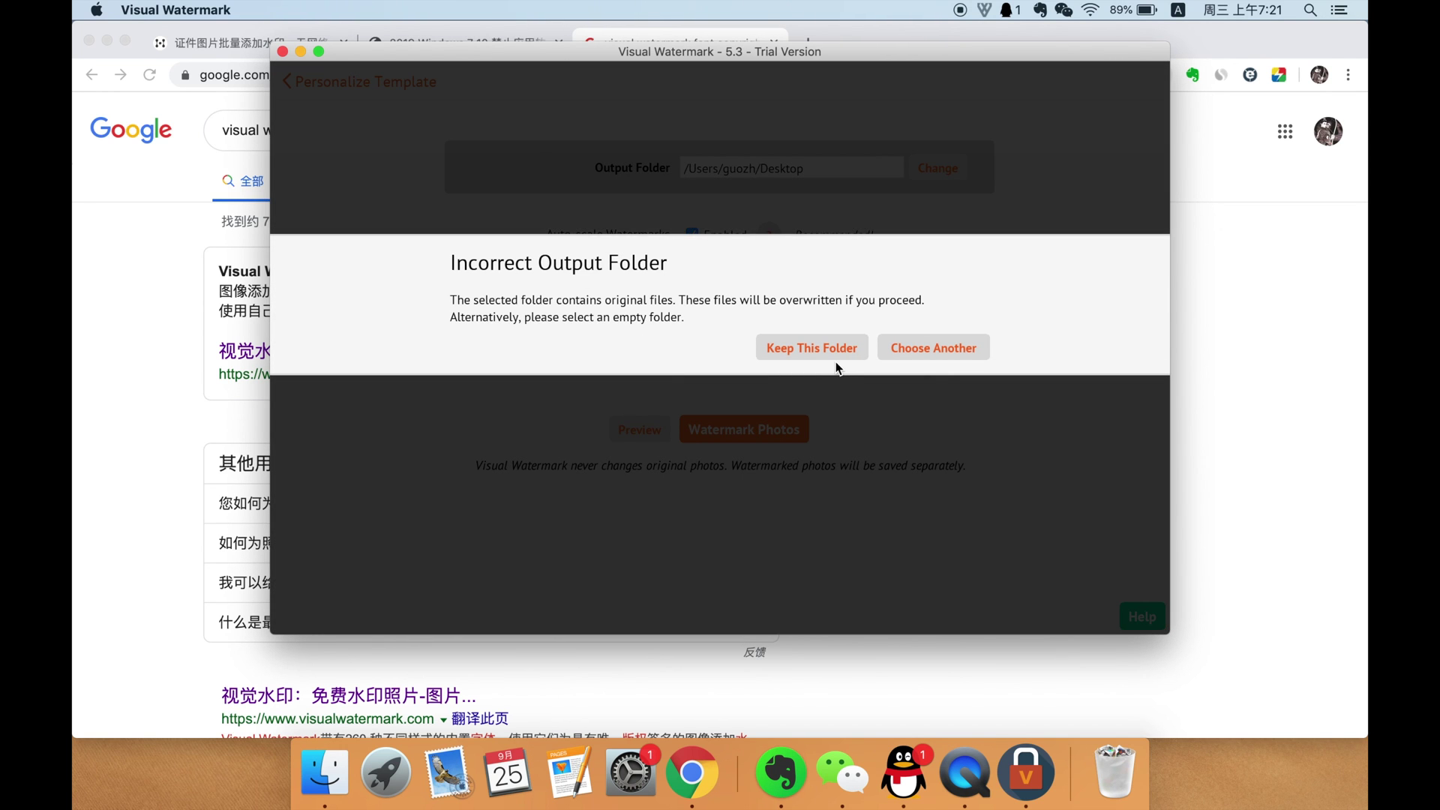
pyautogui.click(834, 347)
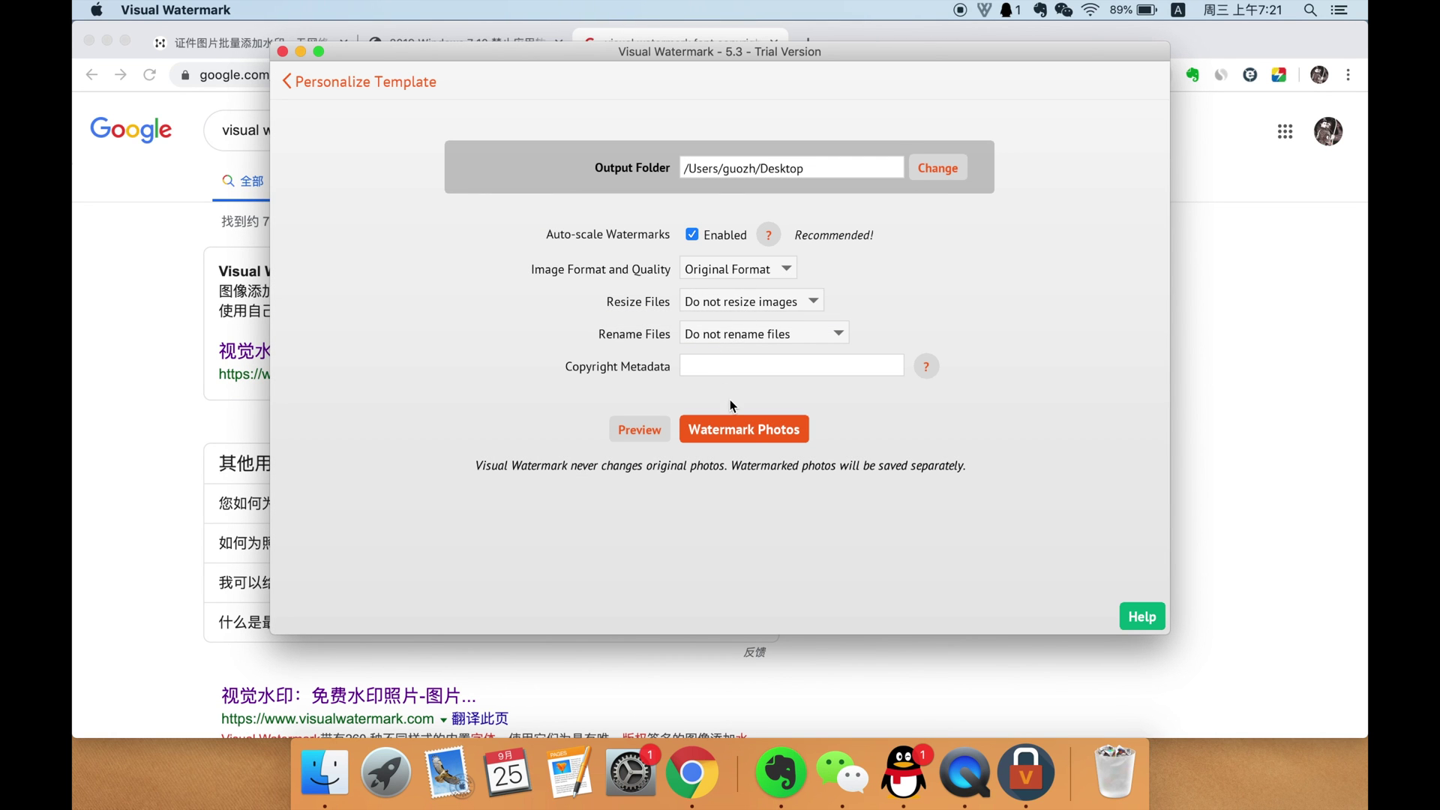
pyautogui.click(736, 434)
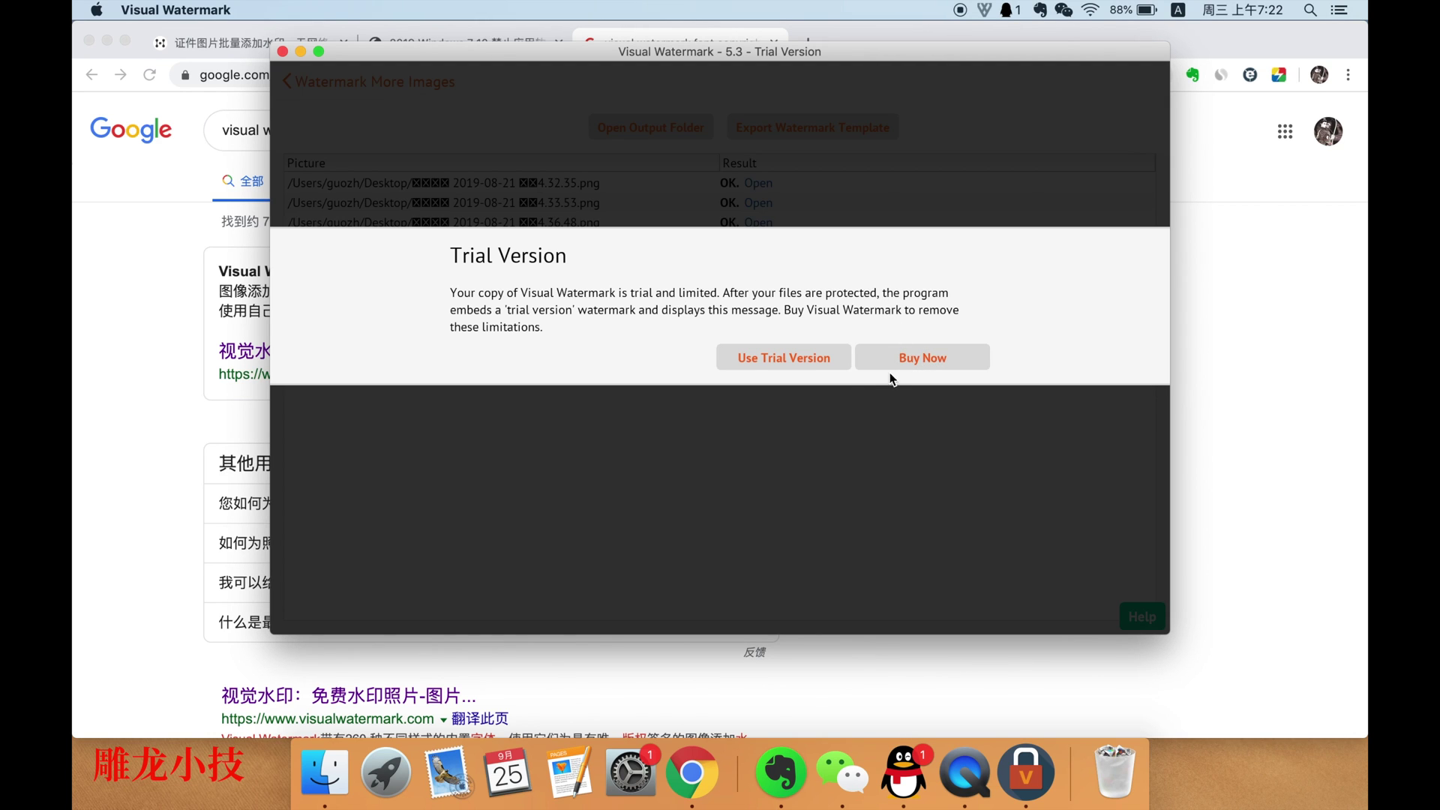
pyautogui.click(779, 361)
# Open the exported screenshots in Preview, check the tilted 'hello' watermark on both, then quit
pyautogui.click(1258, 238)
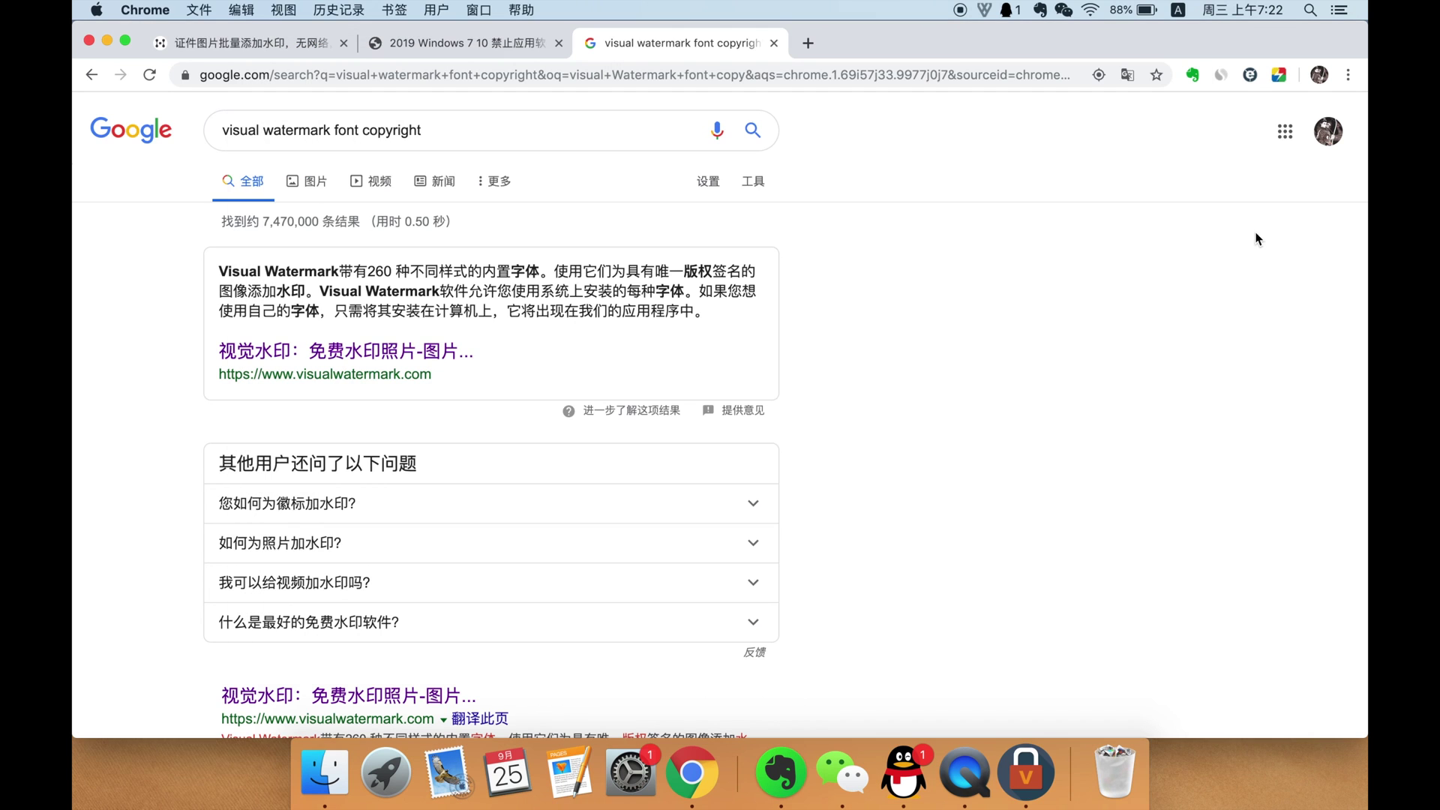
pyautogui.press('F11')
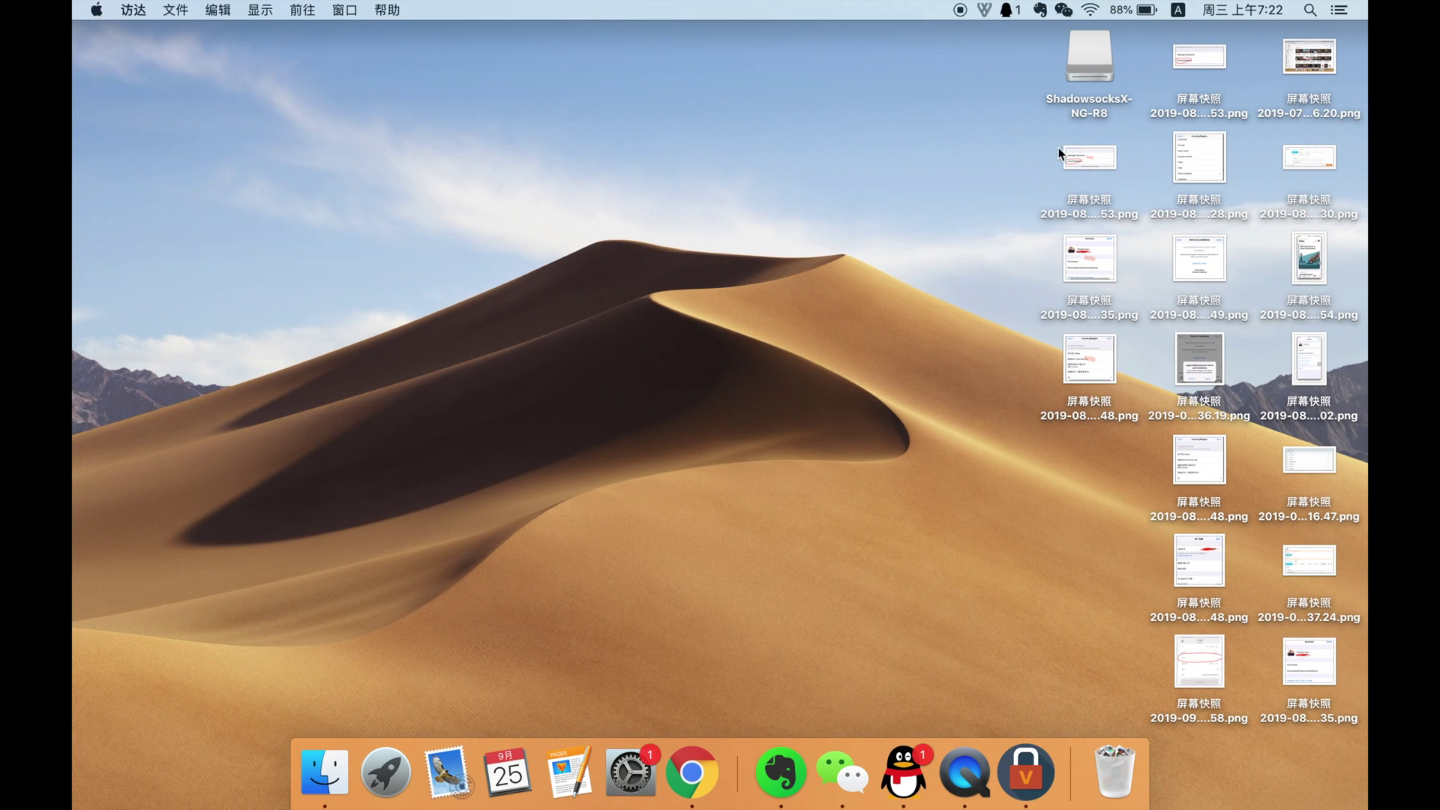
pyautogui.doubleClick(1092, 158)
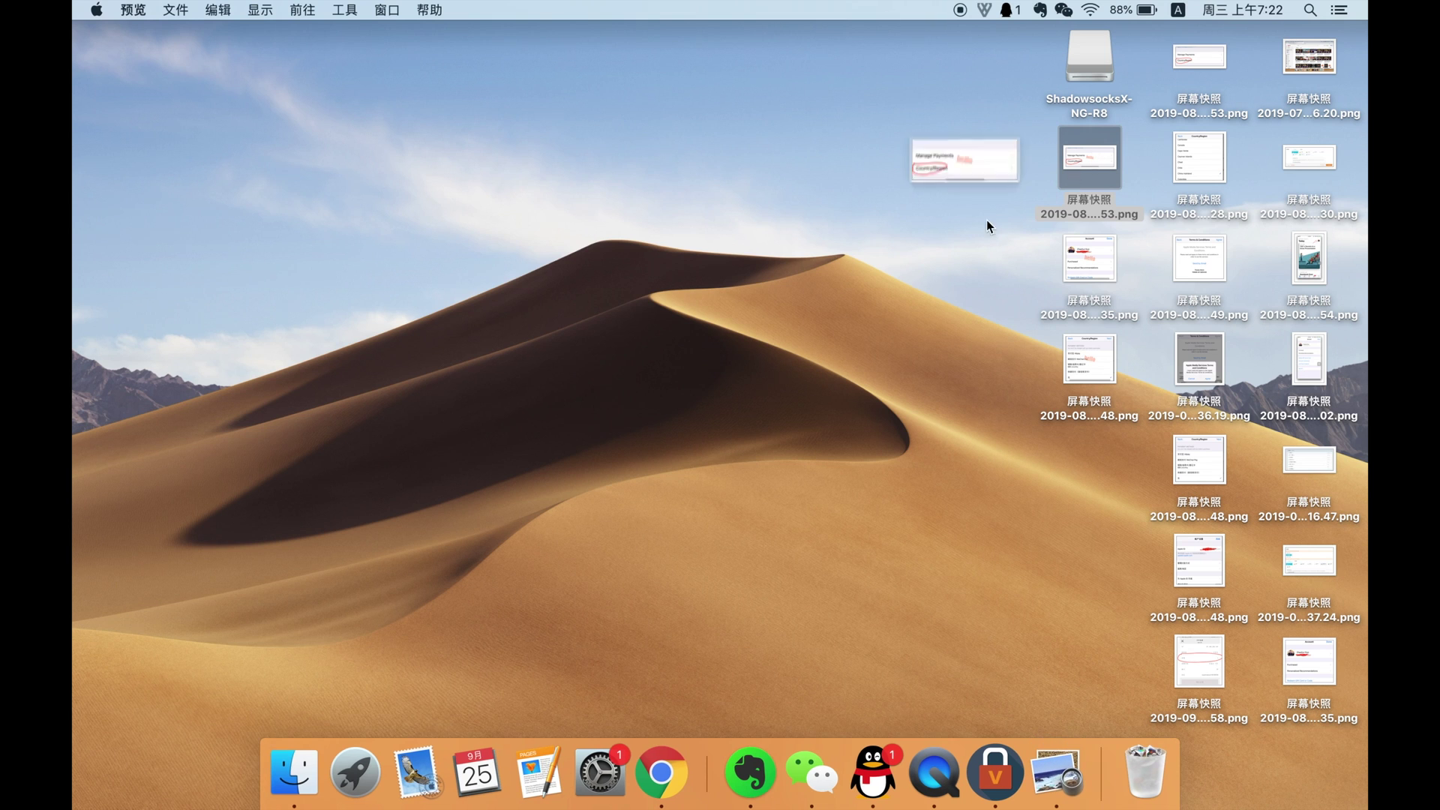
pyautogui.moveTo(494, 53); pyautogui.dragTo(637, 83)
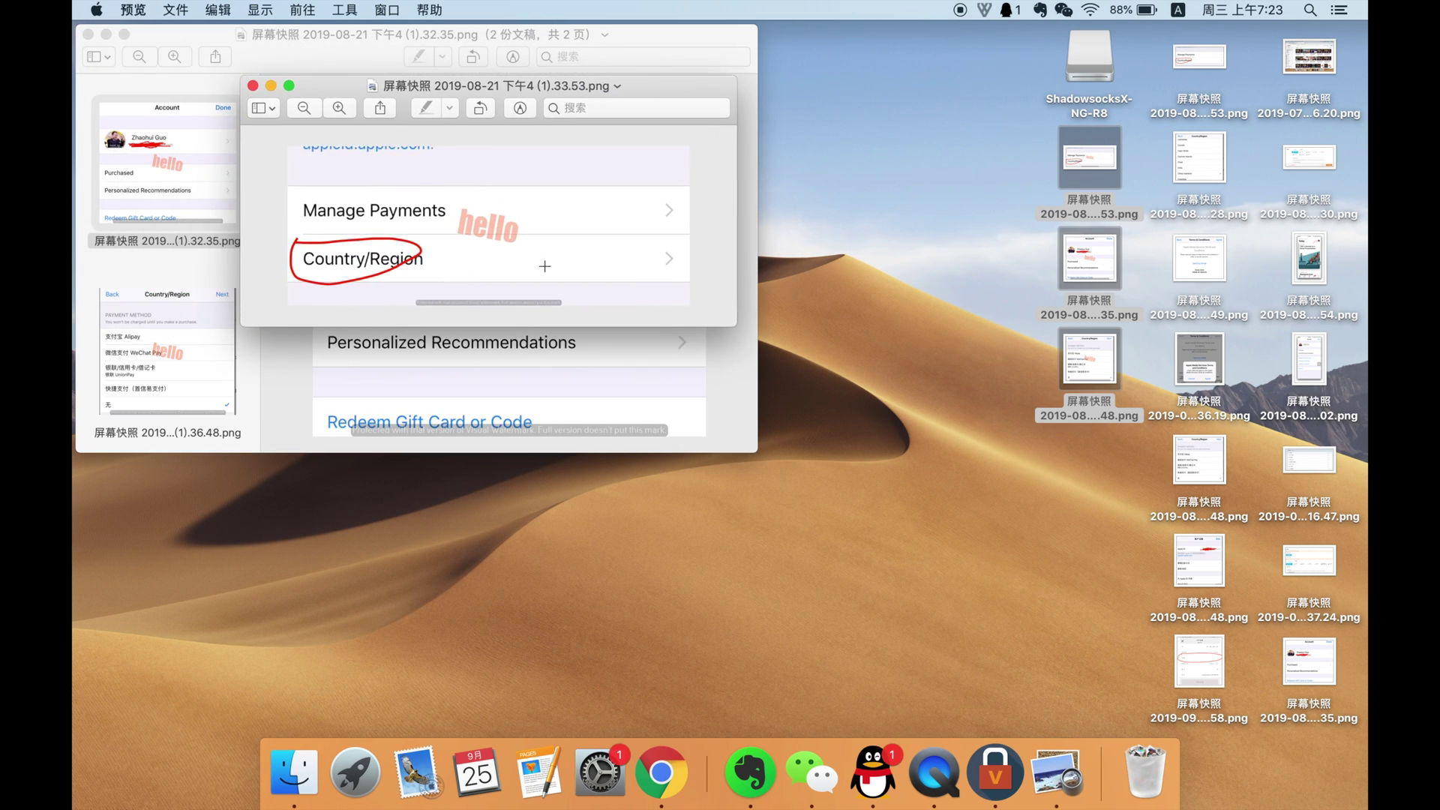
pyautogui.click(178, 285)
pyautogui.click(183, 333)
pyautogui.scroll(3, 390, 447)
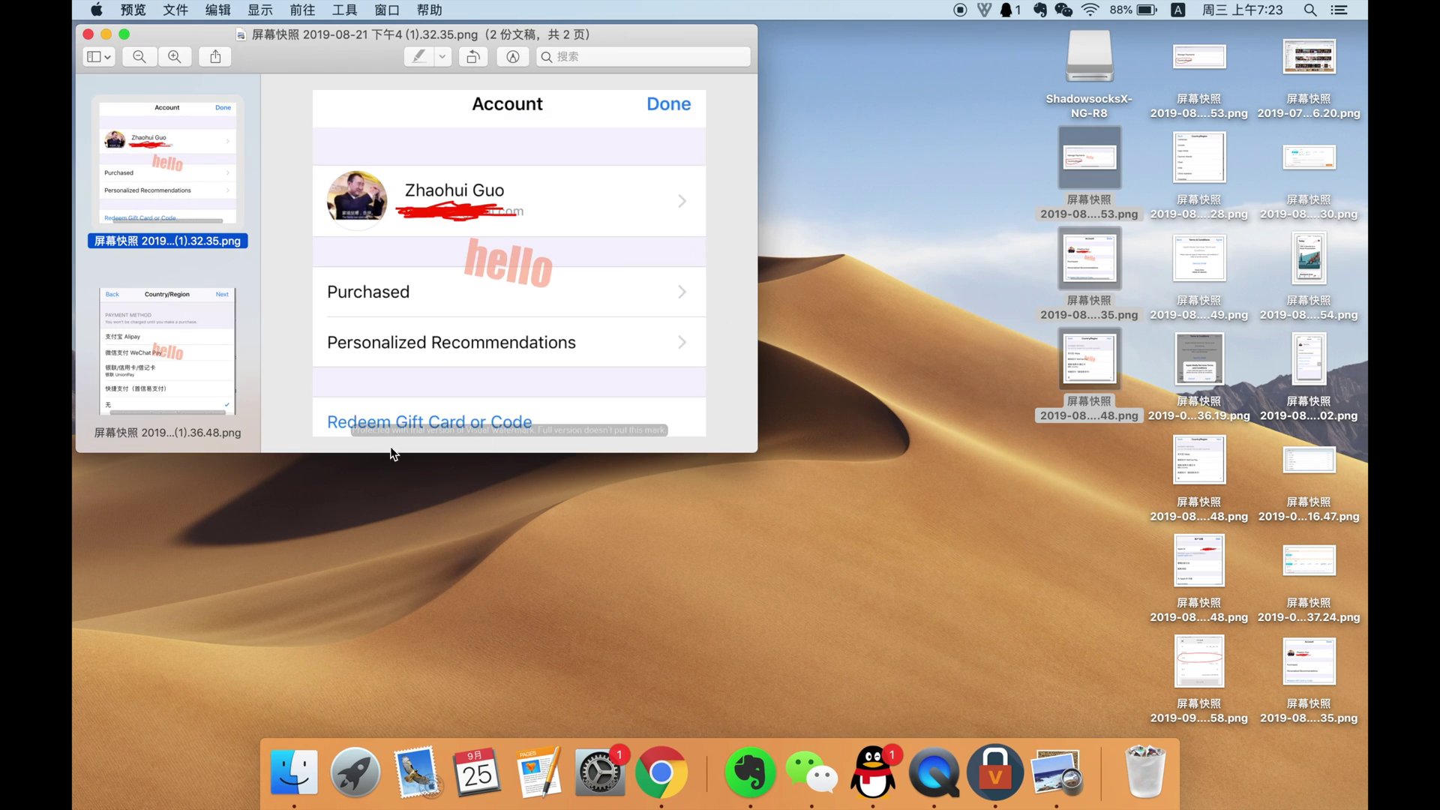
pyautogui.press('super+q')
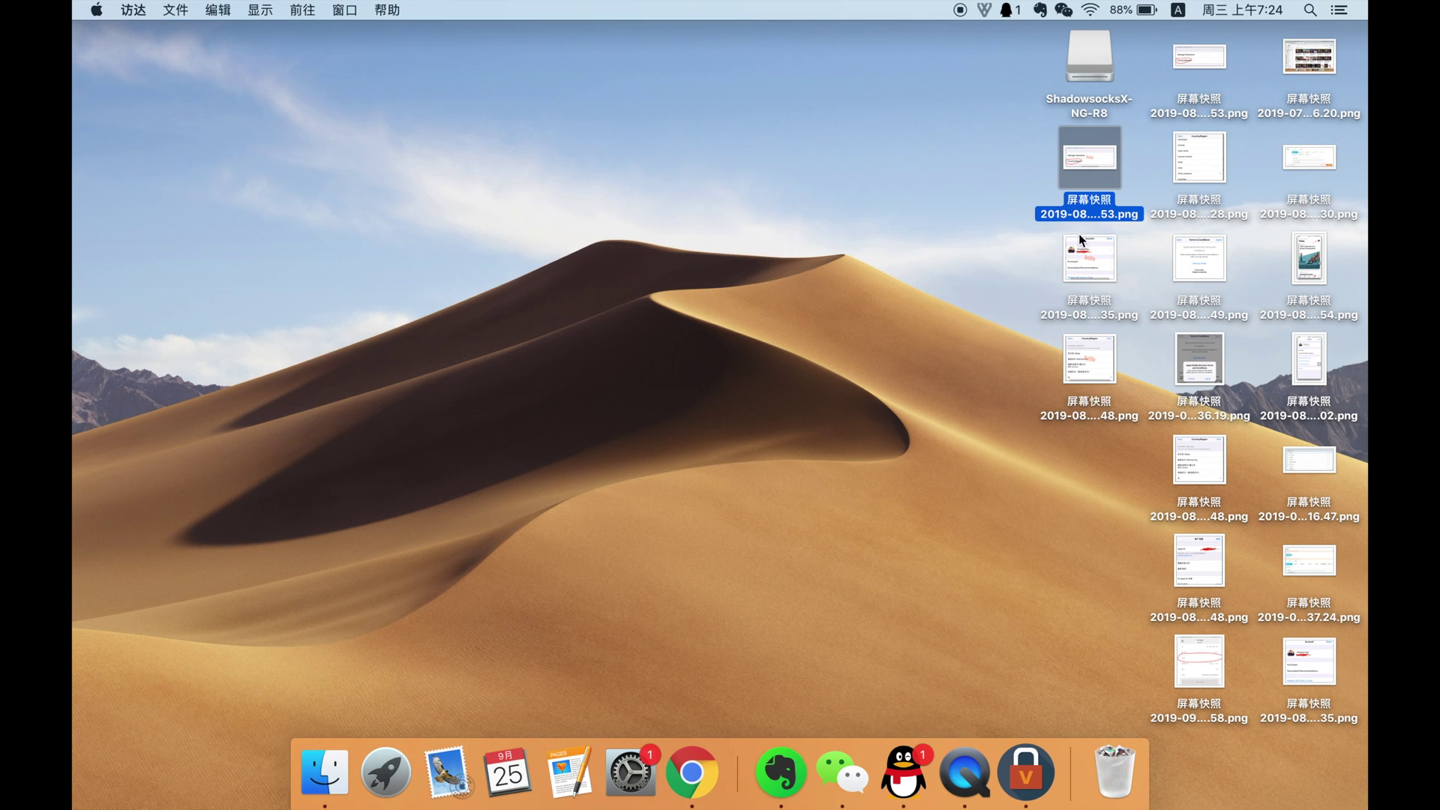
pyautogui.keyDown('super'); pyautogui.click(1080, 367); pyautogui.keyUp('super')
# Load the three screenshots into Visual Watermark and preview output-onlinetexttools.png from Downloads
pyautogui.keyDown('super'); pyautogui.click(1091, 296); pyautogui.keyUp('super')
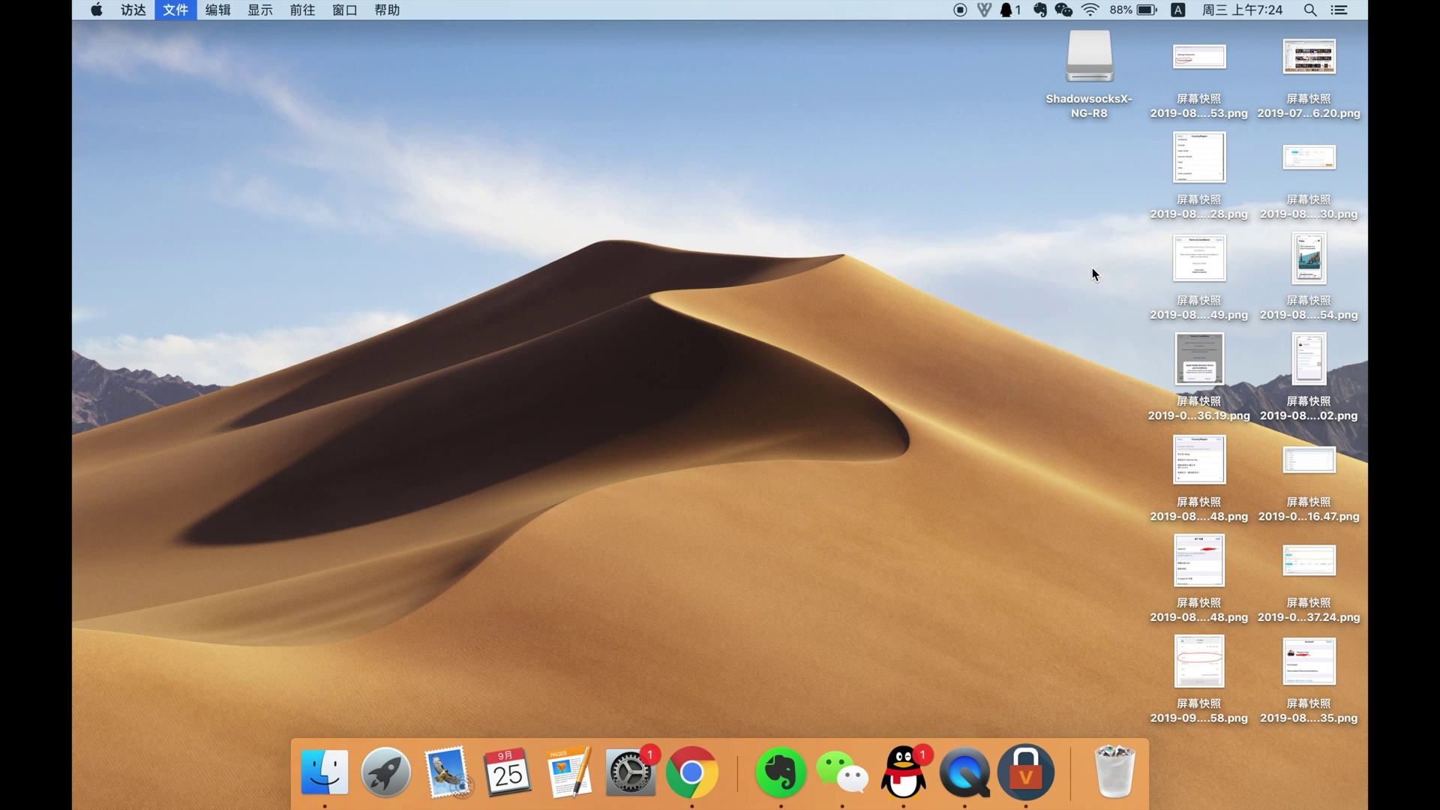
pyautogui.moveTo(1093, 273); pyautogui.dragTo(940, 218)
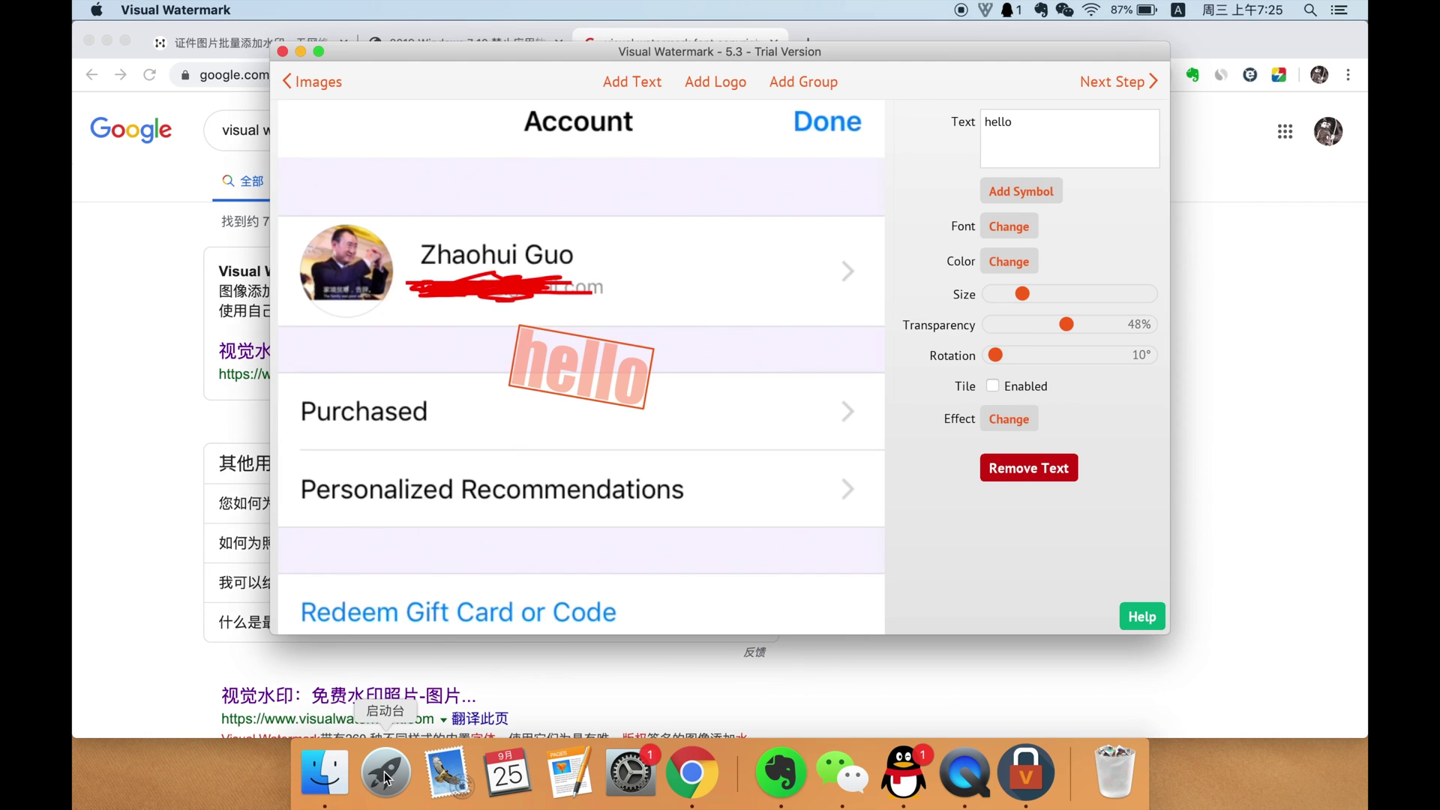
pyautogui.click(325, 771)
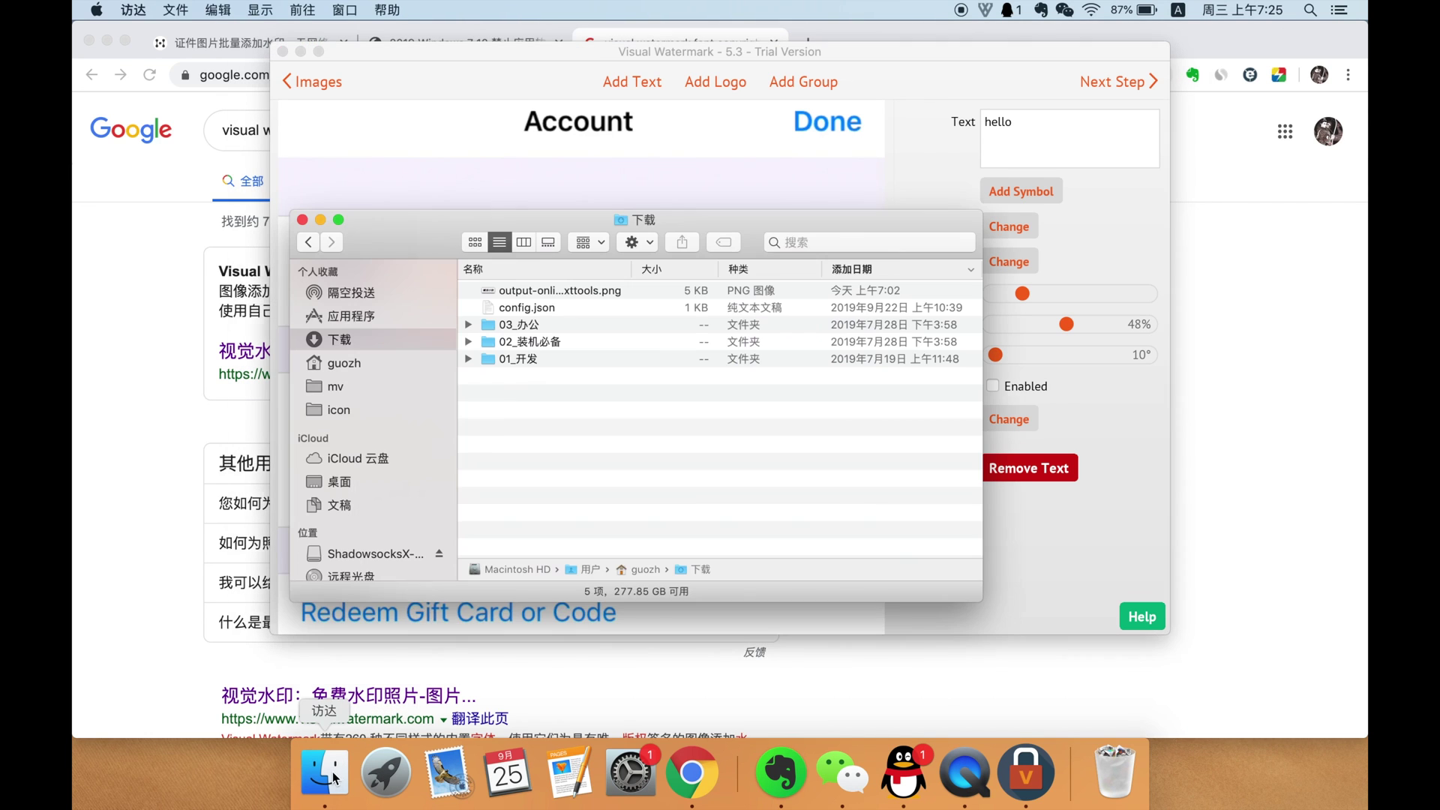
pyautogui.doubleClick(551, 296)
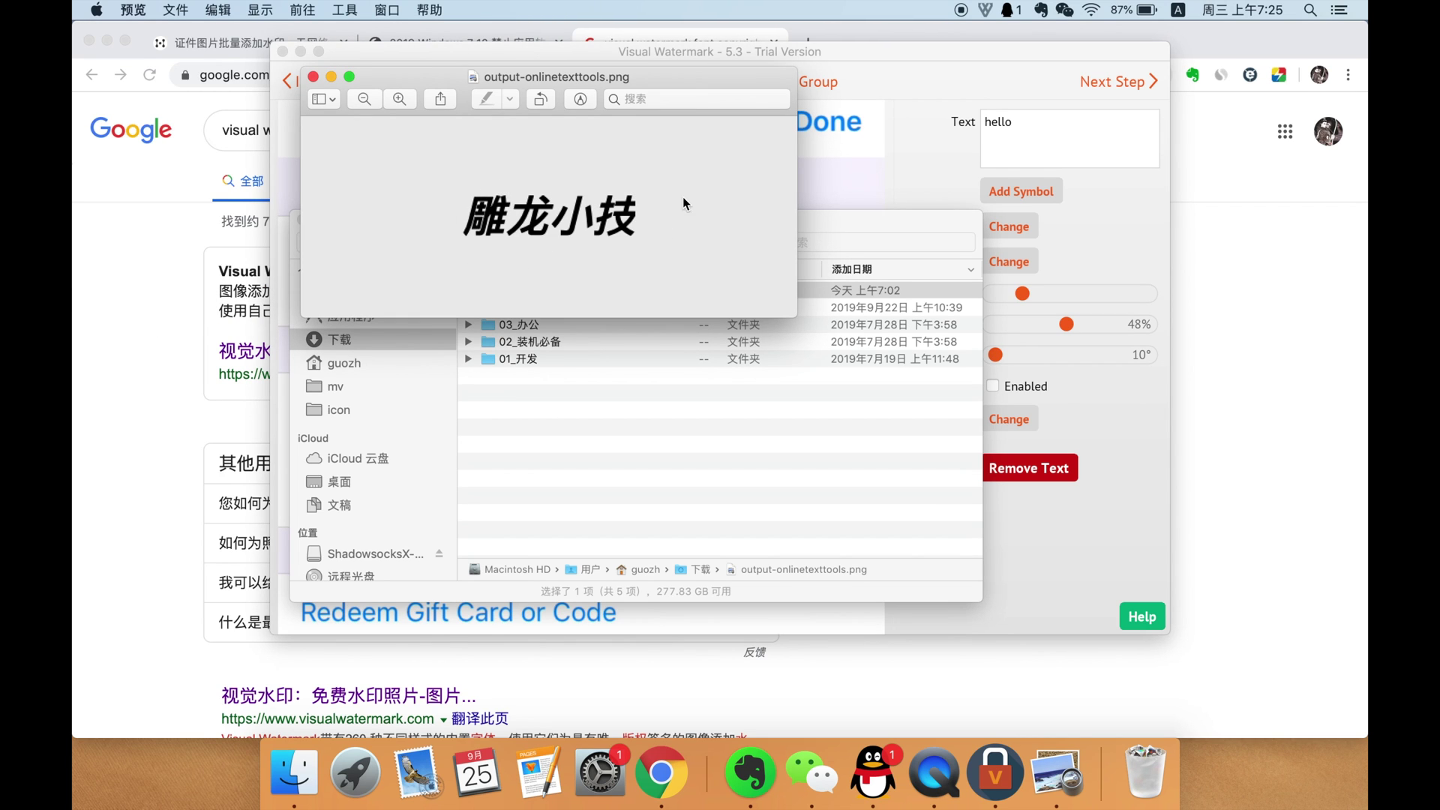
pyautogui.press('super+q')
pyautogui.click(721, 84)
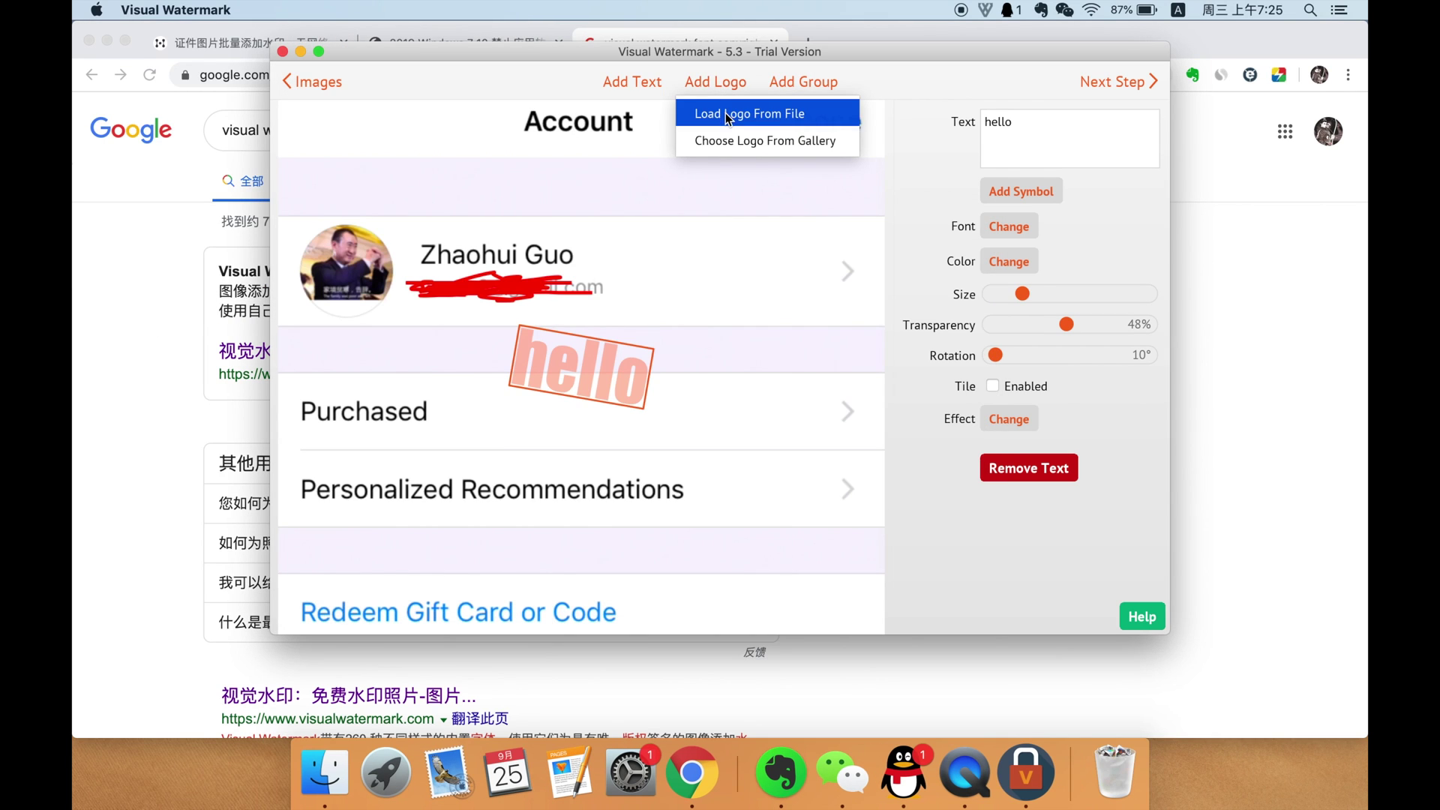
# Add output-onlinetexttools.png as a logo watermark and remove the 'hello' text watermark
pyautogui.click(726, 114)
pyautogui.click(428, 156)
pyautogui.click(569, 172)
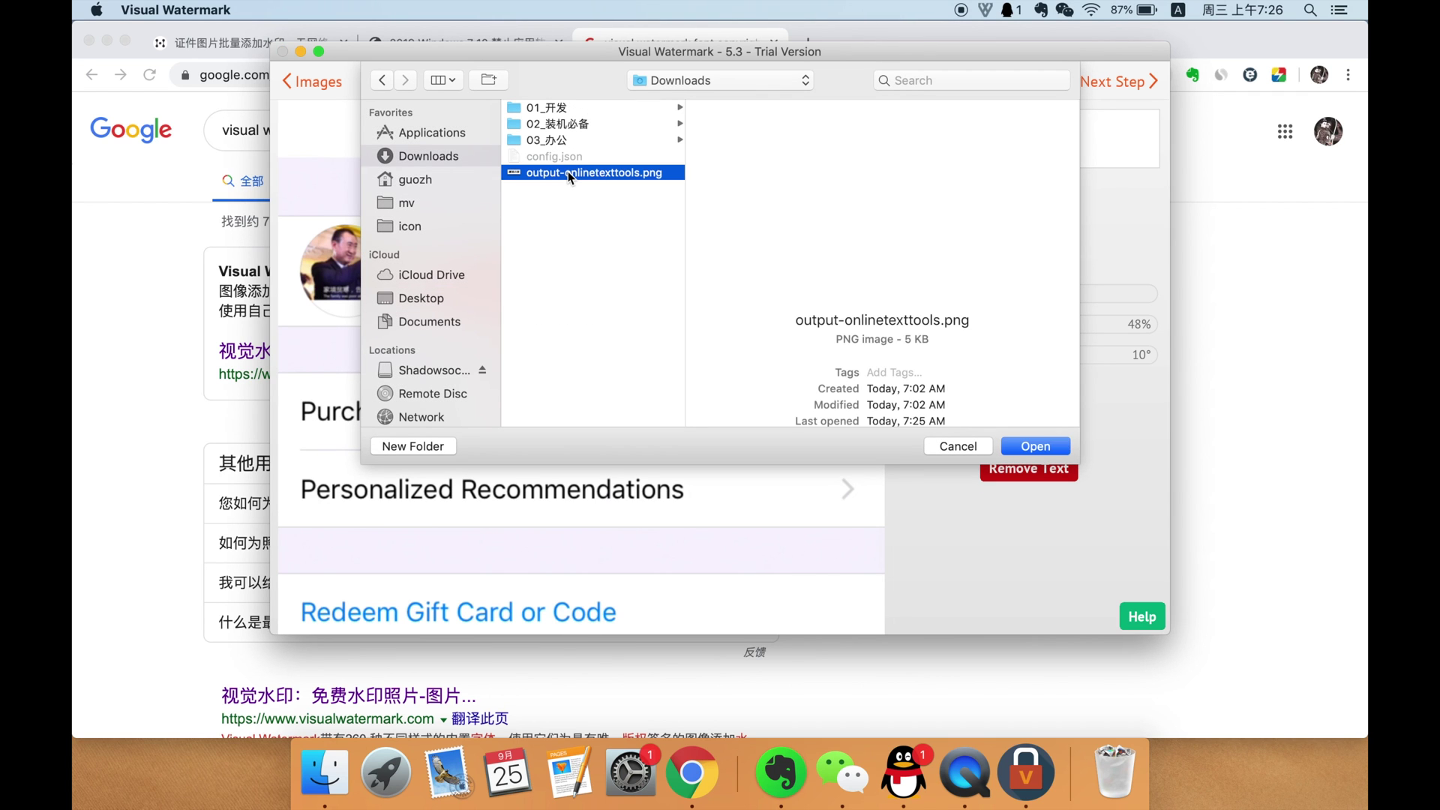
pyautogui.click(1048, 449)
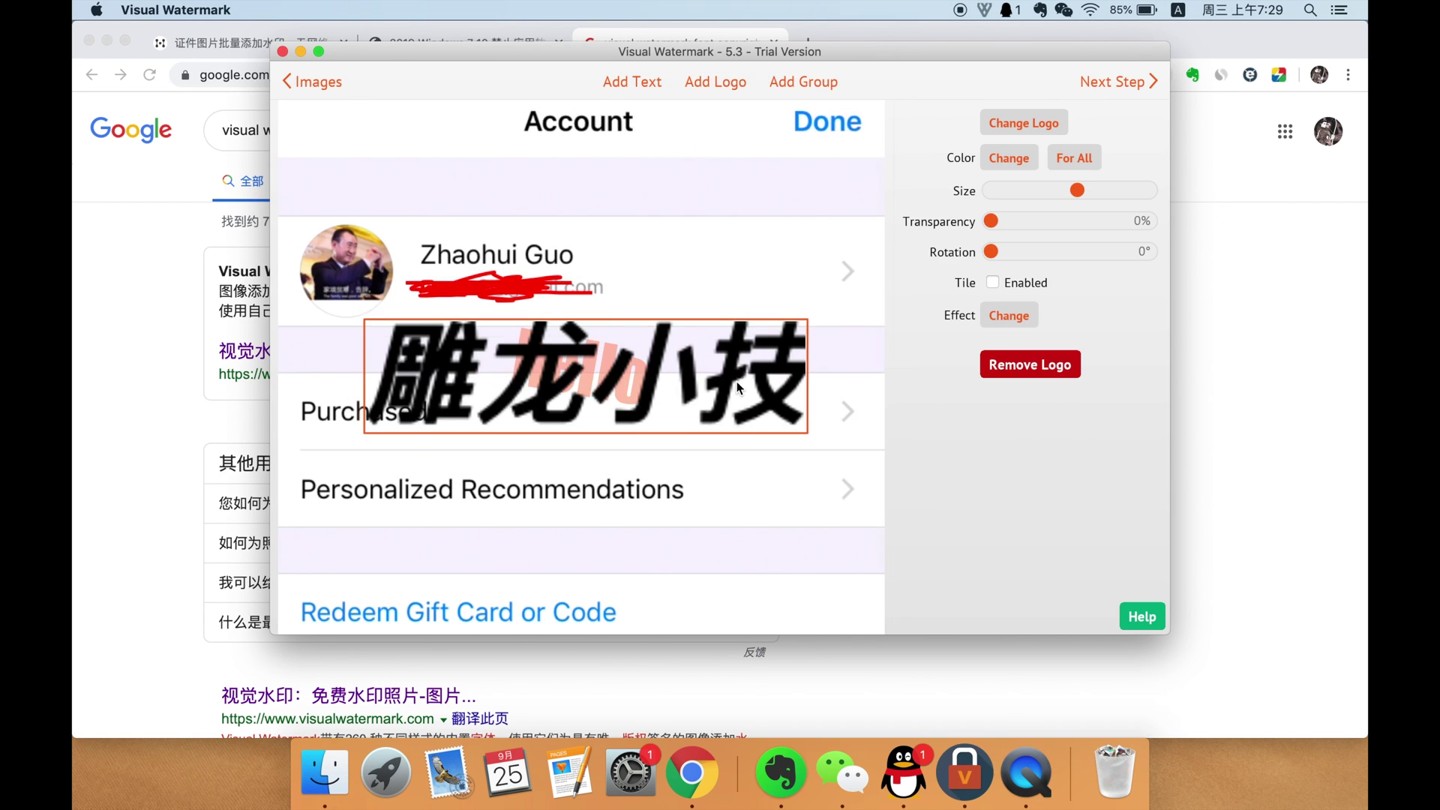
pyautogui.moveTo(737, 388); pyautogui.dragTo(721, 509)
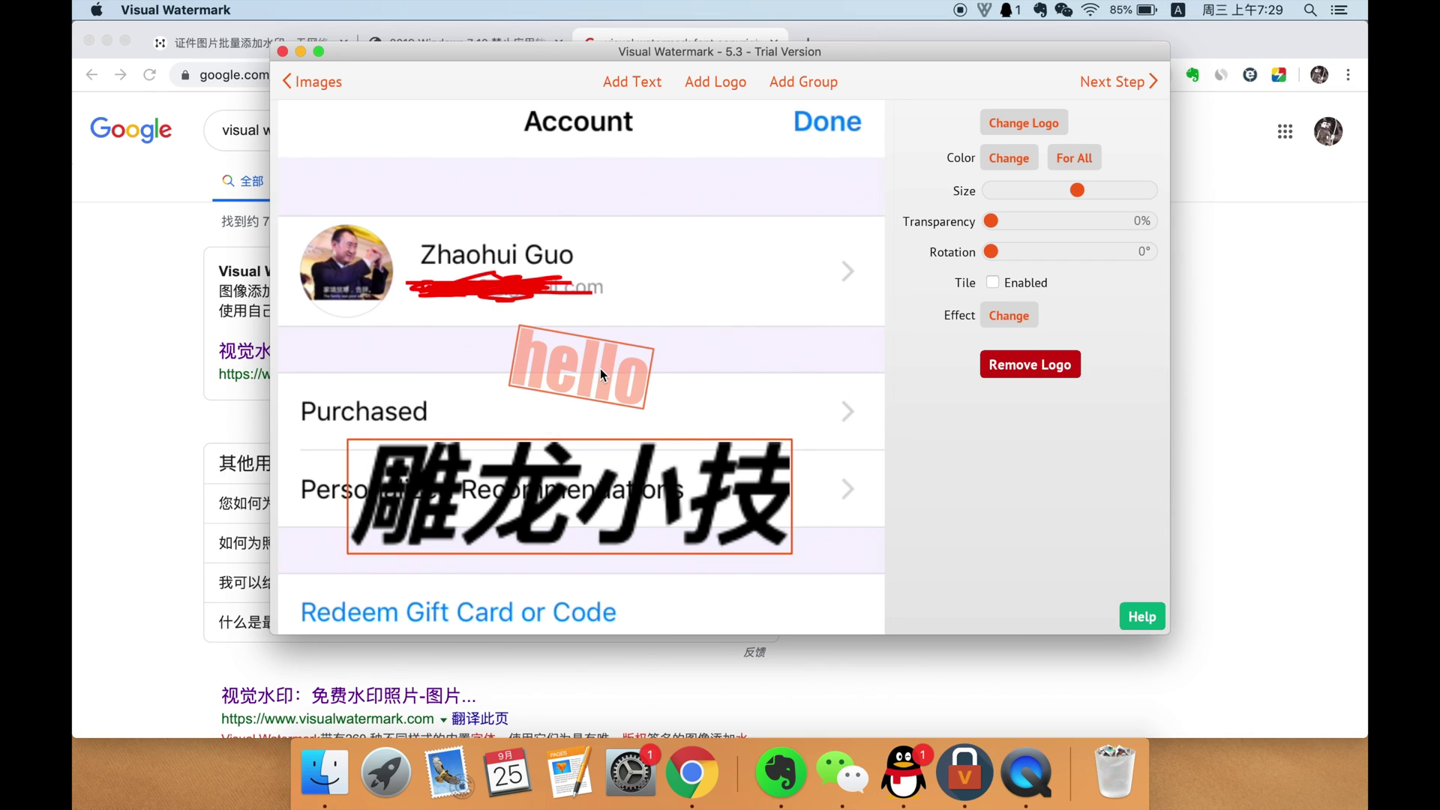
pyautogui.click(600, 368)
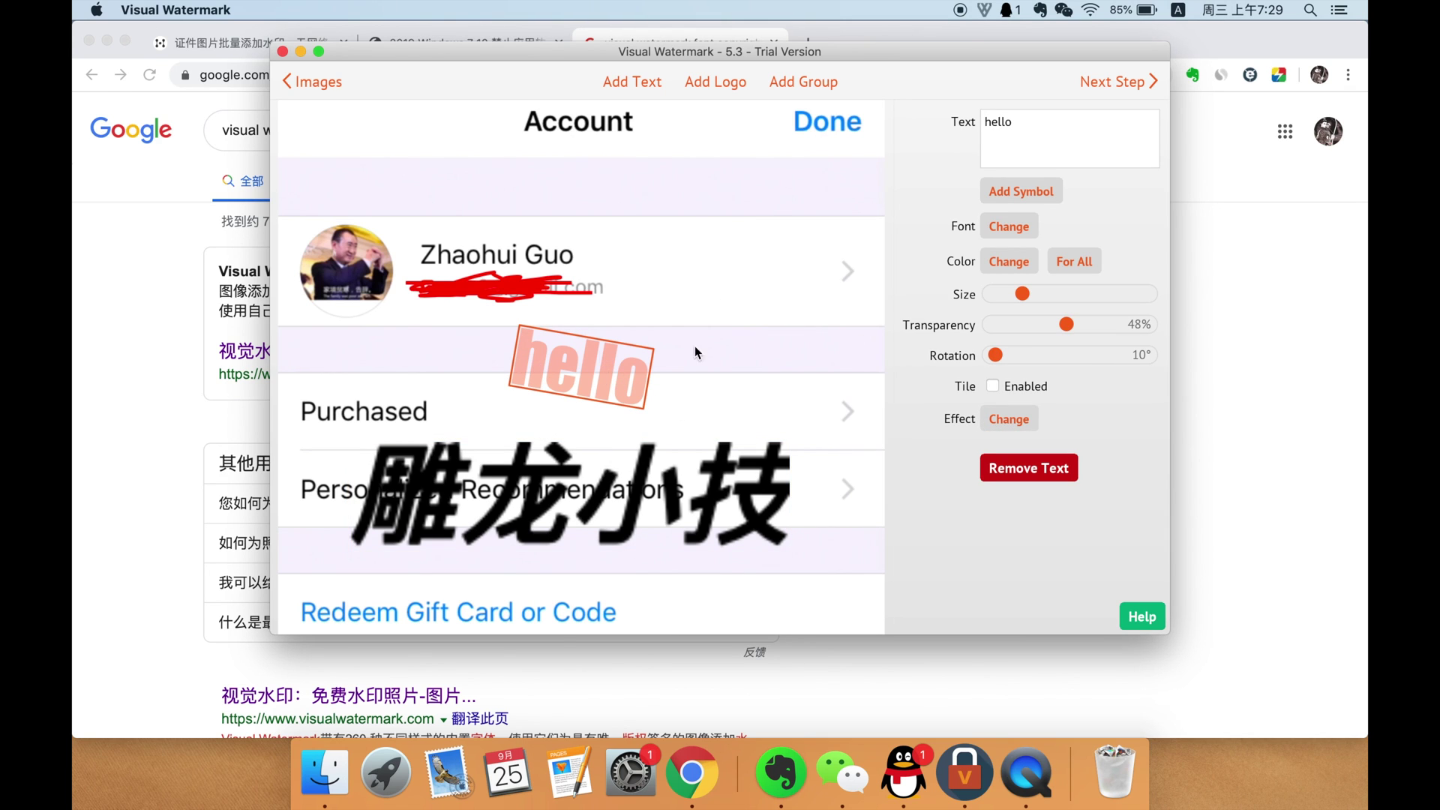
pyautogui.click(1050, 472)
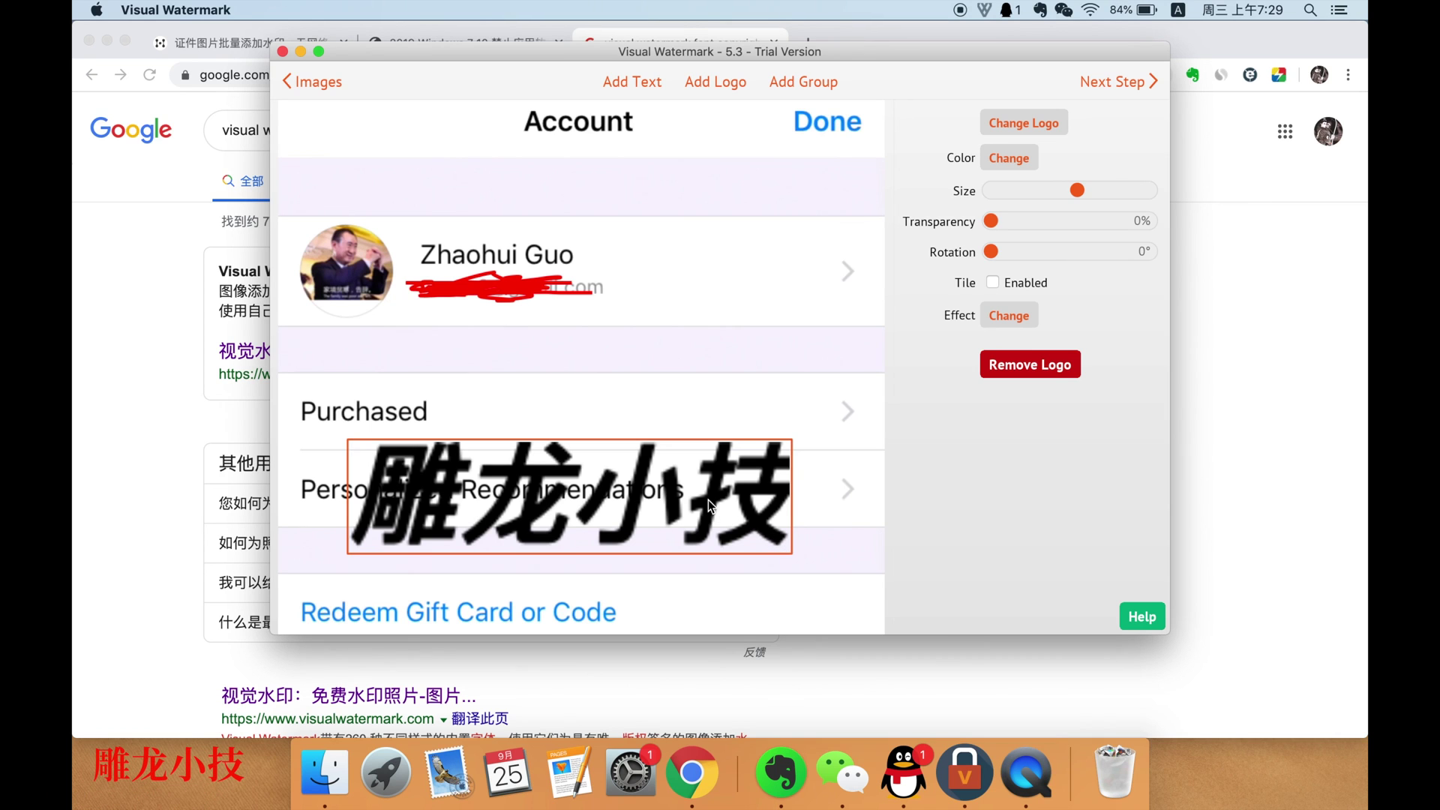
# Shrink the logo into the lower right with 49% transparency and 31° rotation, then watermark the photos
pyautogui.moveTo(1077, 190); pyautogui.dragTo(1017, 191)
pyautogui.moveTo(570, 540)
pyautogui.mouseDown()
pyautogui.moveTo(759, 546)
pyautogui.moveTo(776, 570)
pyautogui.mouseUp()
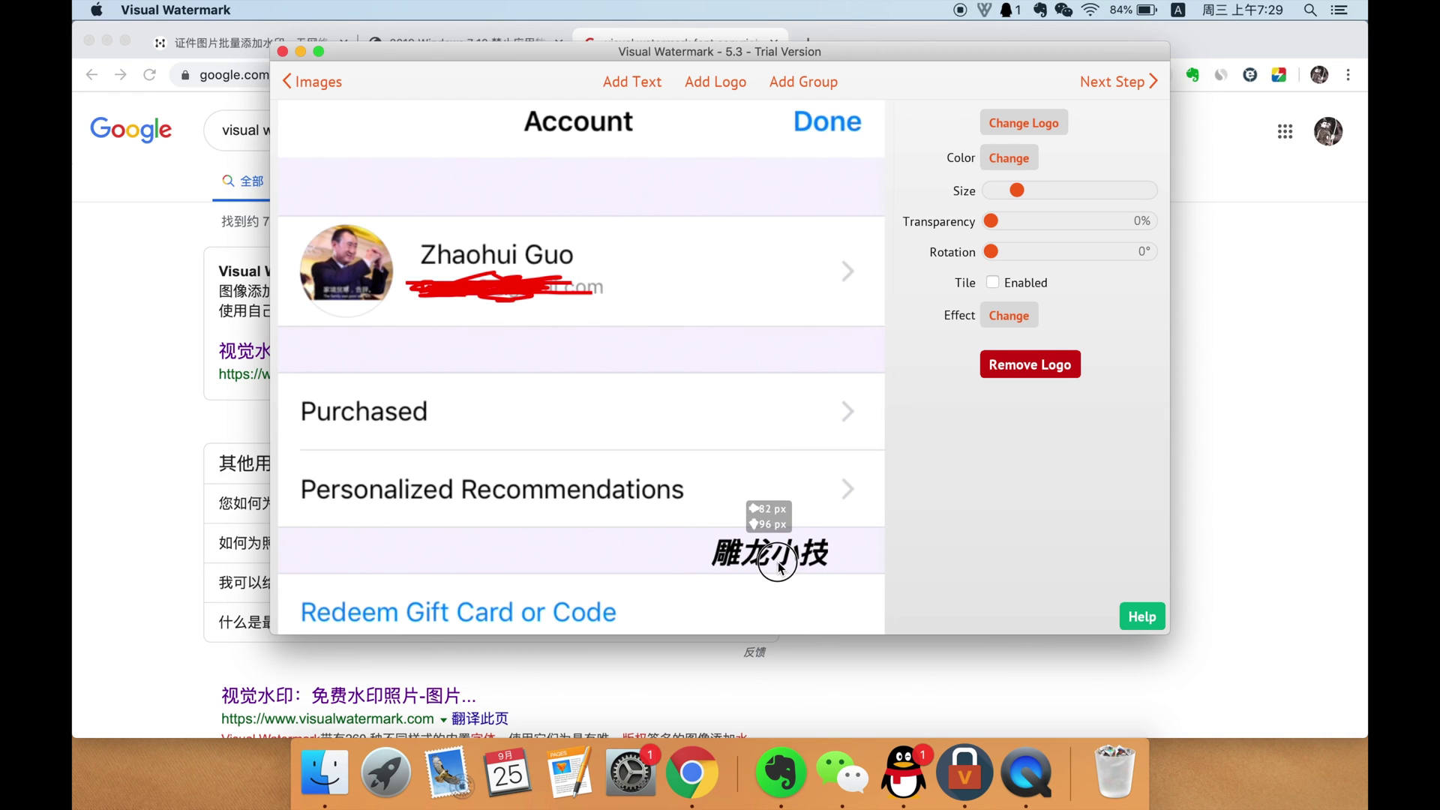
pyautogui.moveTo(991, 220); pyautogui.dragTo(1068, 221)
pyautogui.moveTo(990, 252); pyautogui.dragTo(1004, 252)
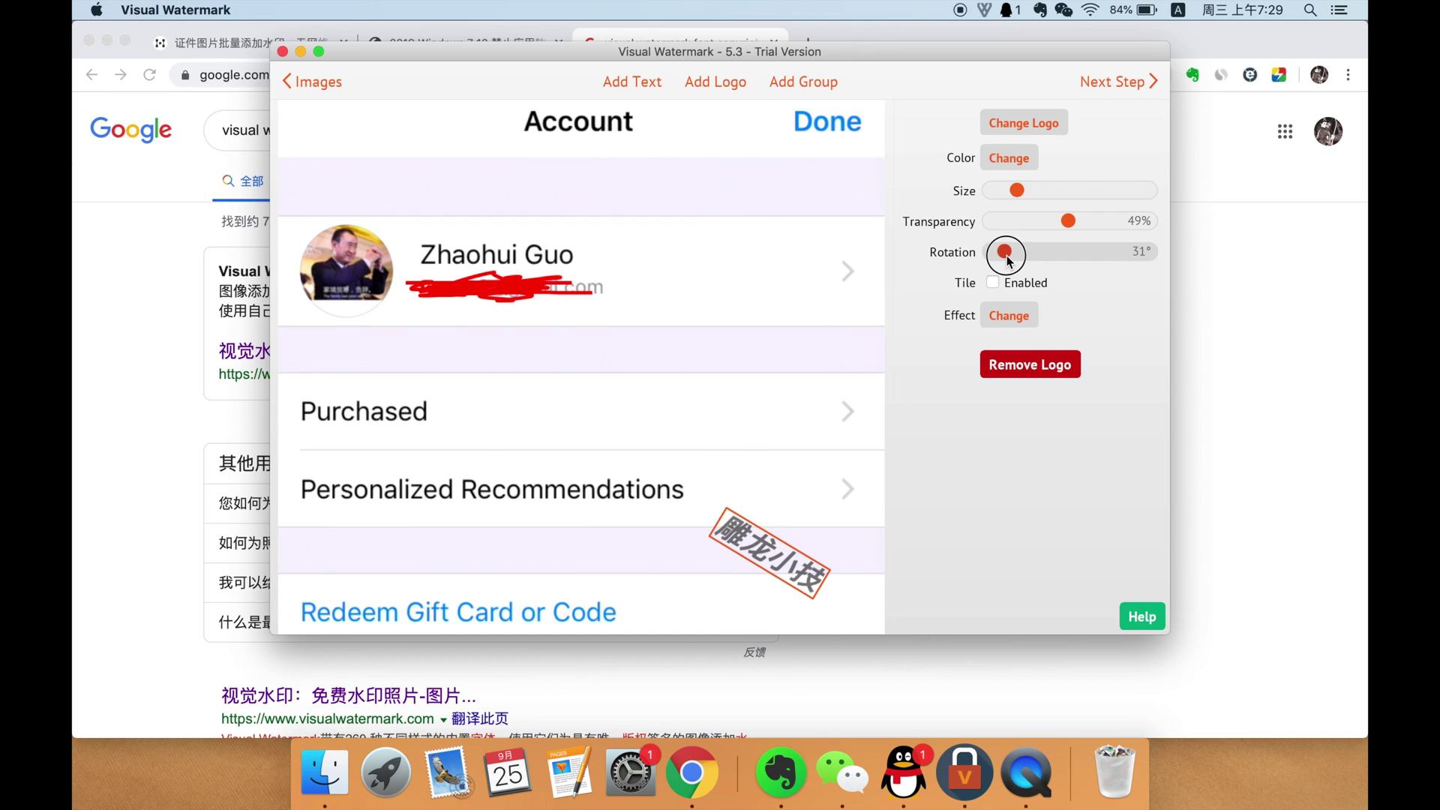
pyautogui.click(1104, 83)
pyautogui.click(758, 426)
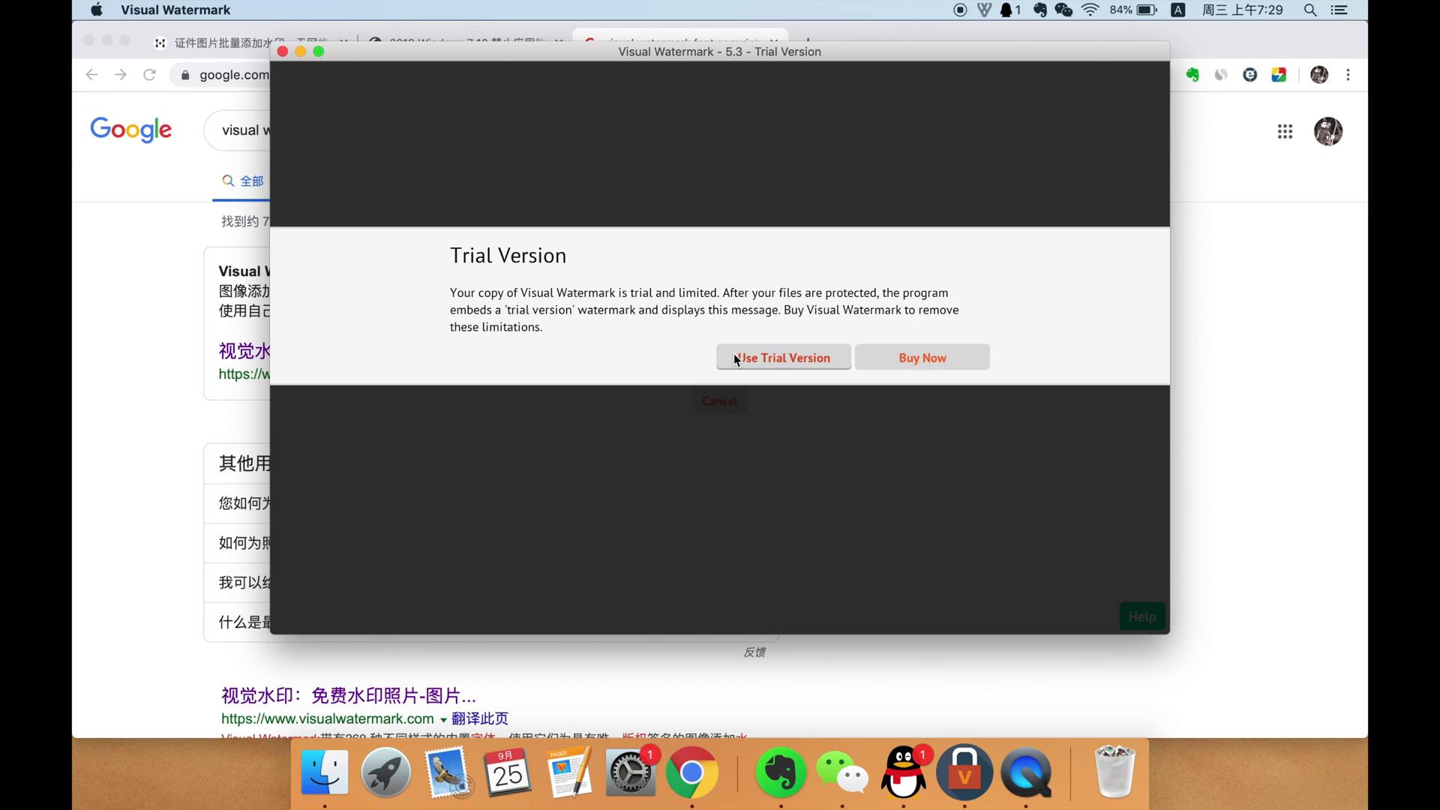
# Finish watermarking in trial mode and open the three Desktop screenshots in Preview
pyautogui.click(808, 357)
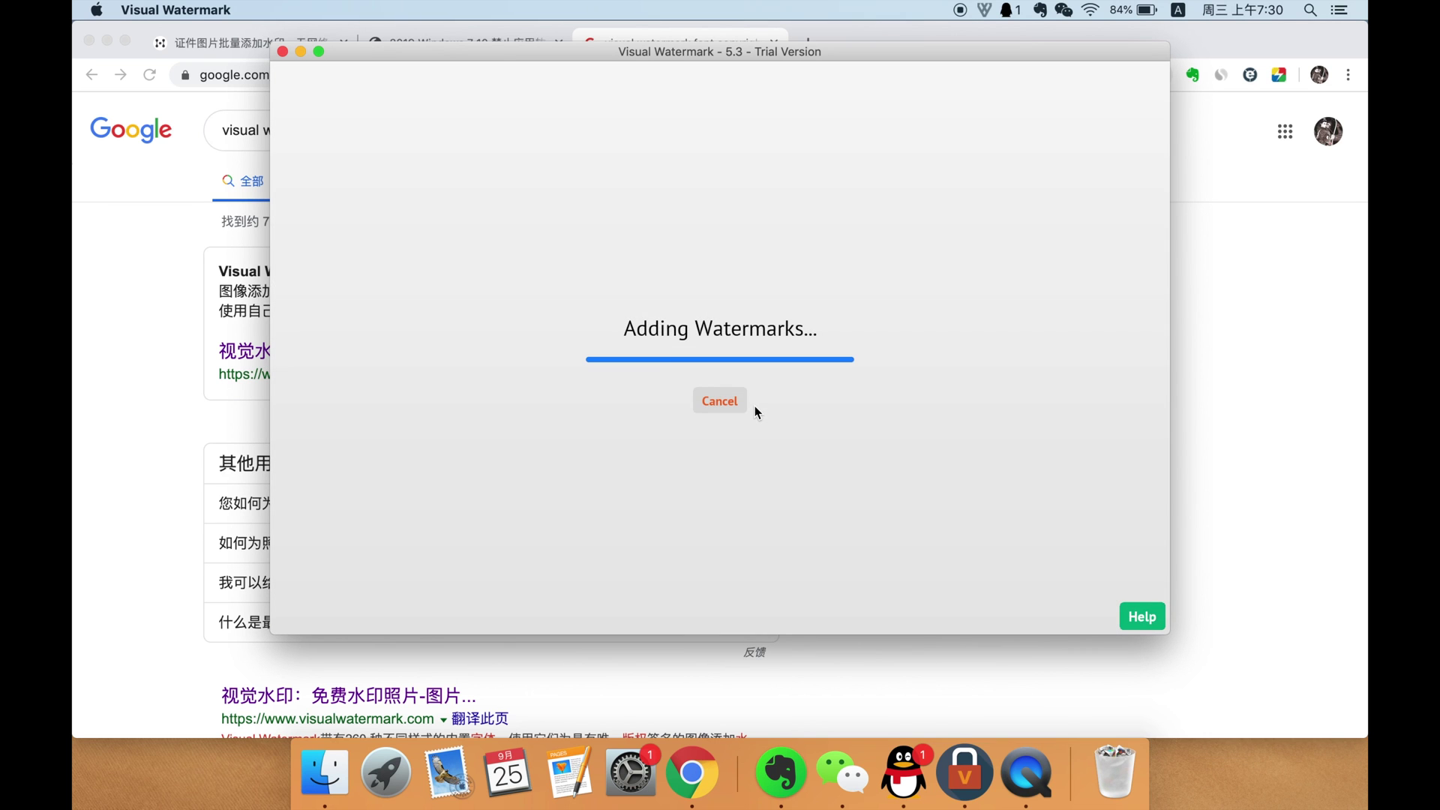
pyautogui.press('F11')
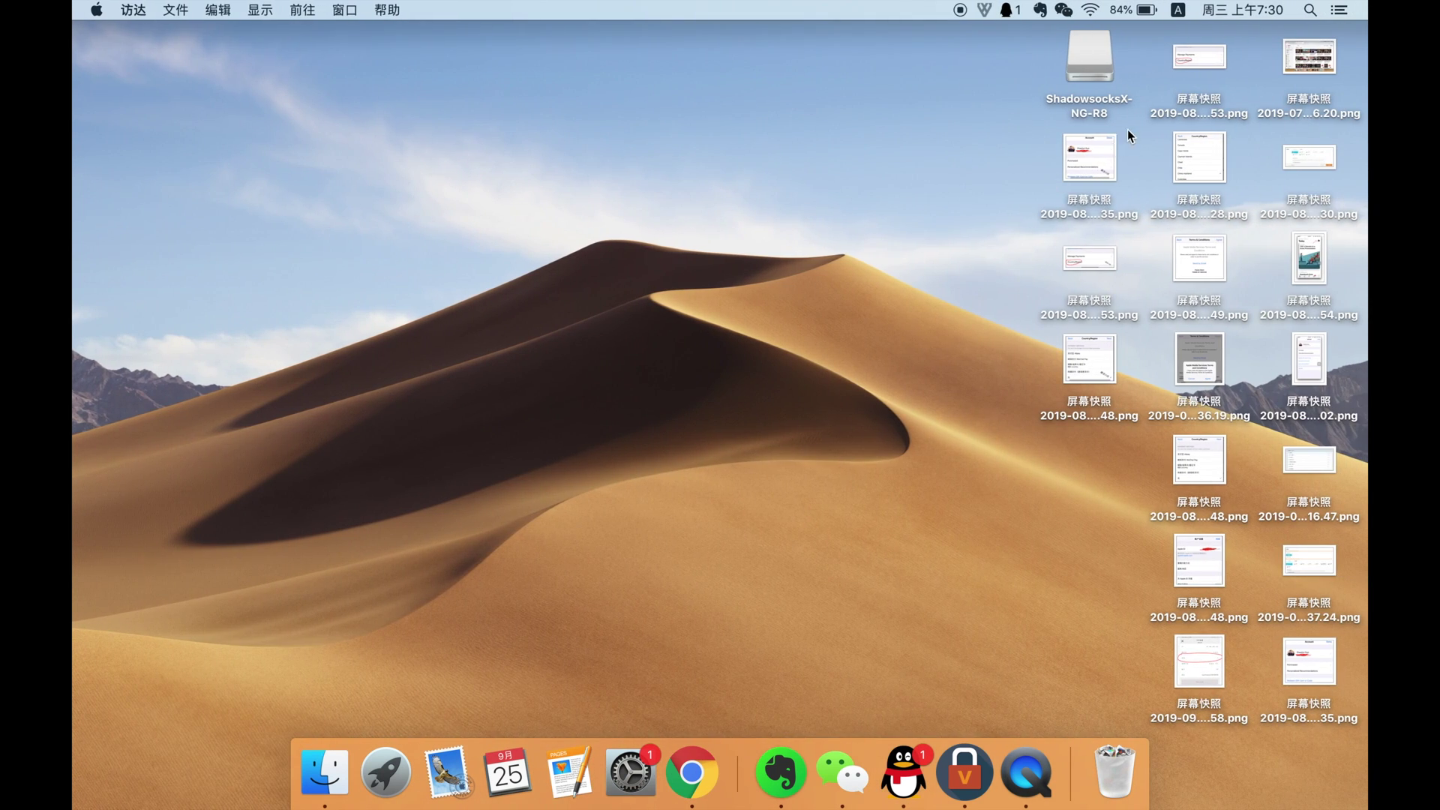
pyautogui.click(1087, 159)
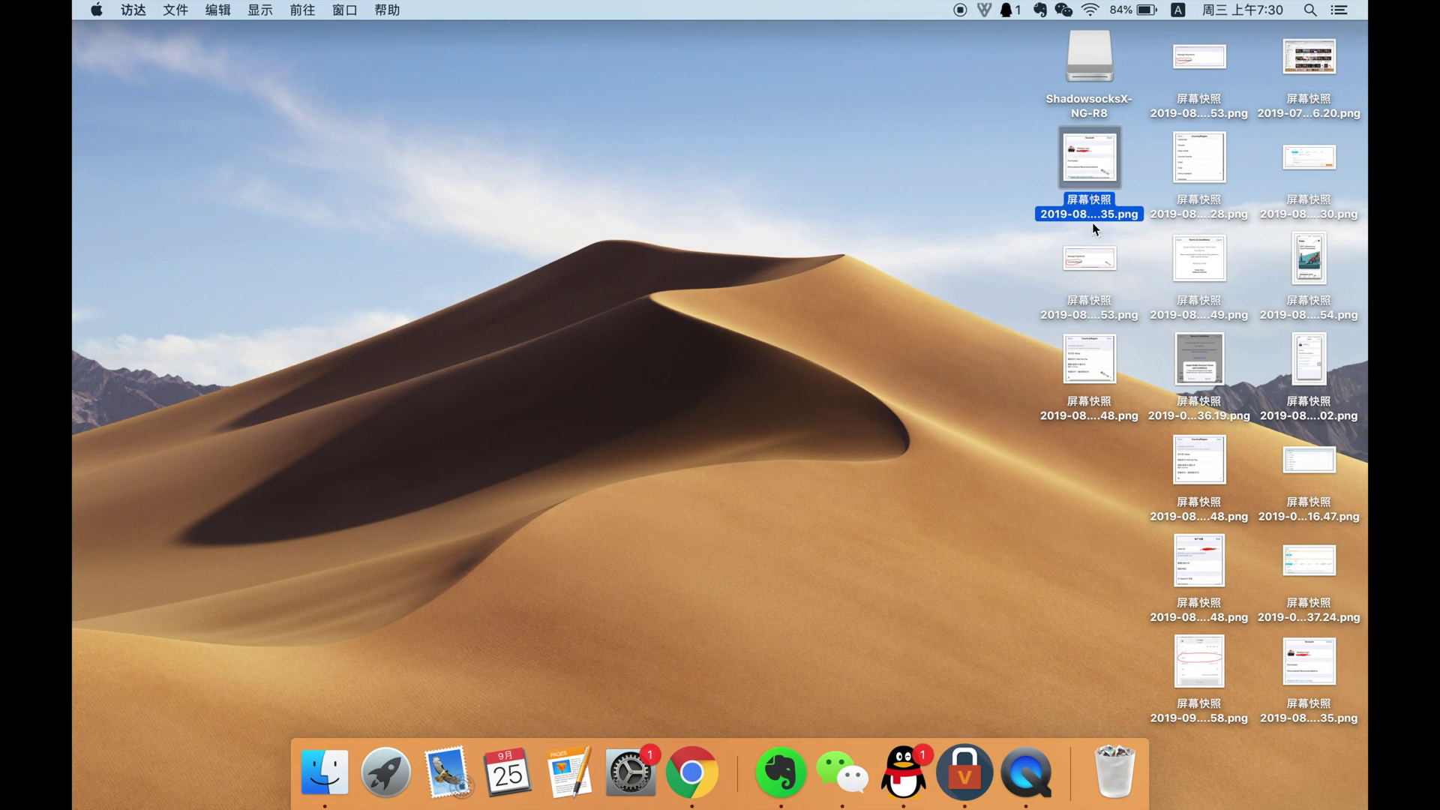
pyautogui.keyDown('super'); pyautogui.click(1088, 252); pyautogui.keyUp('super')
pyautogui.keyDown('super'); pyautogui.click(1089, 347); pyautogui.keyUp('super')
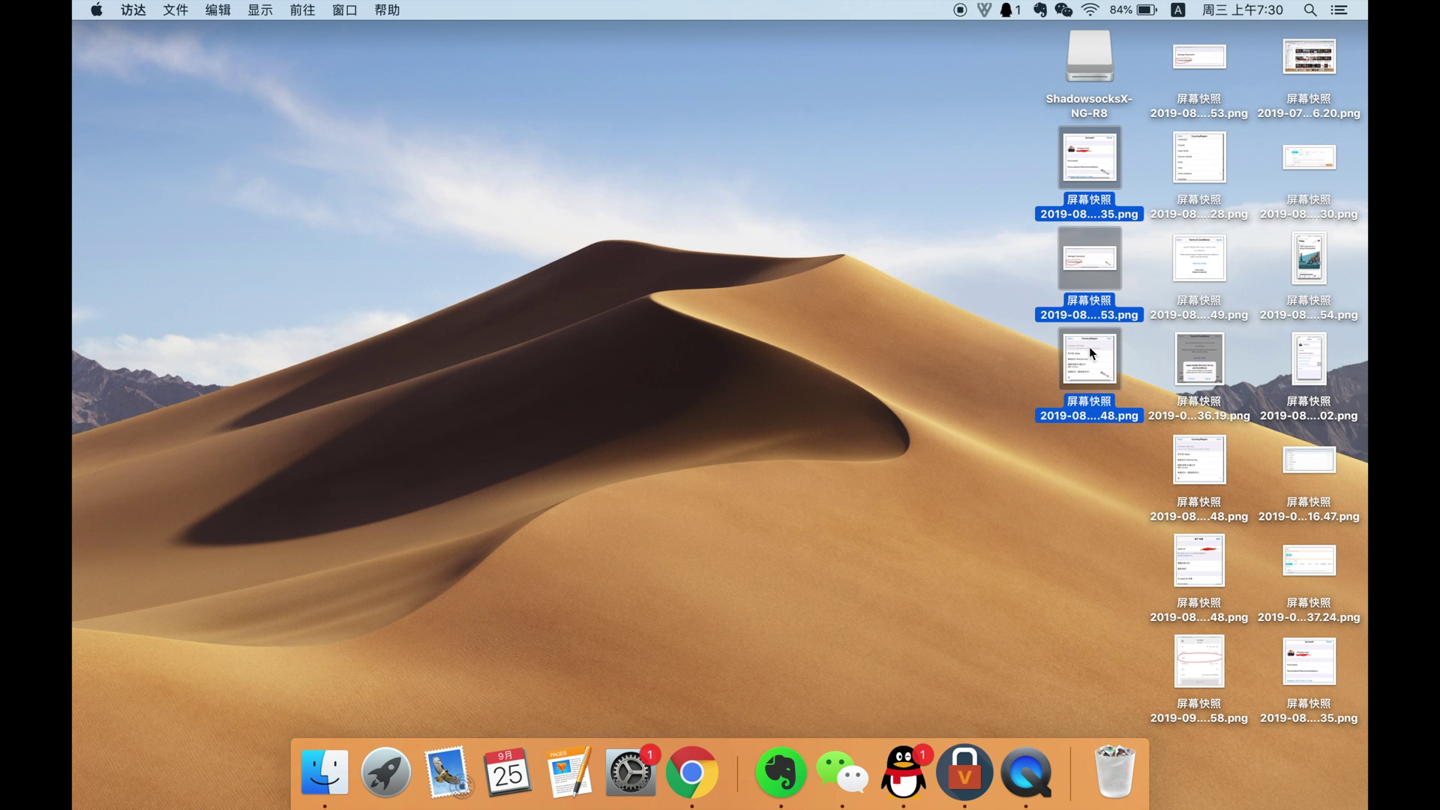
pyautogui.rightClick(1089, 346)
pyautogui.moveTo(1136, 341)
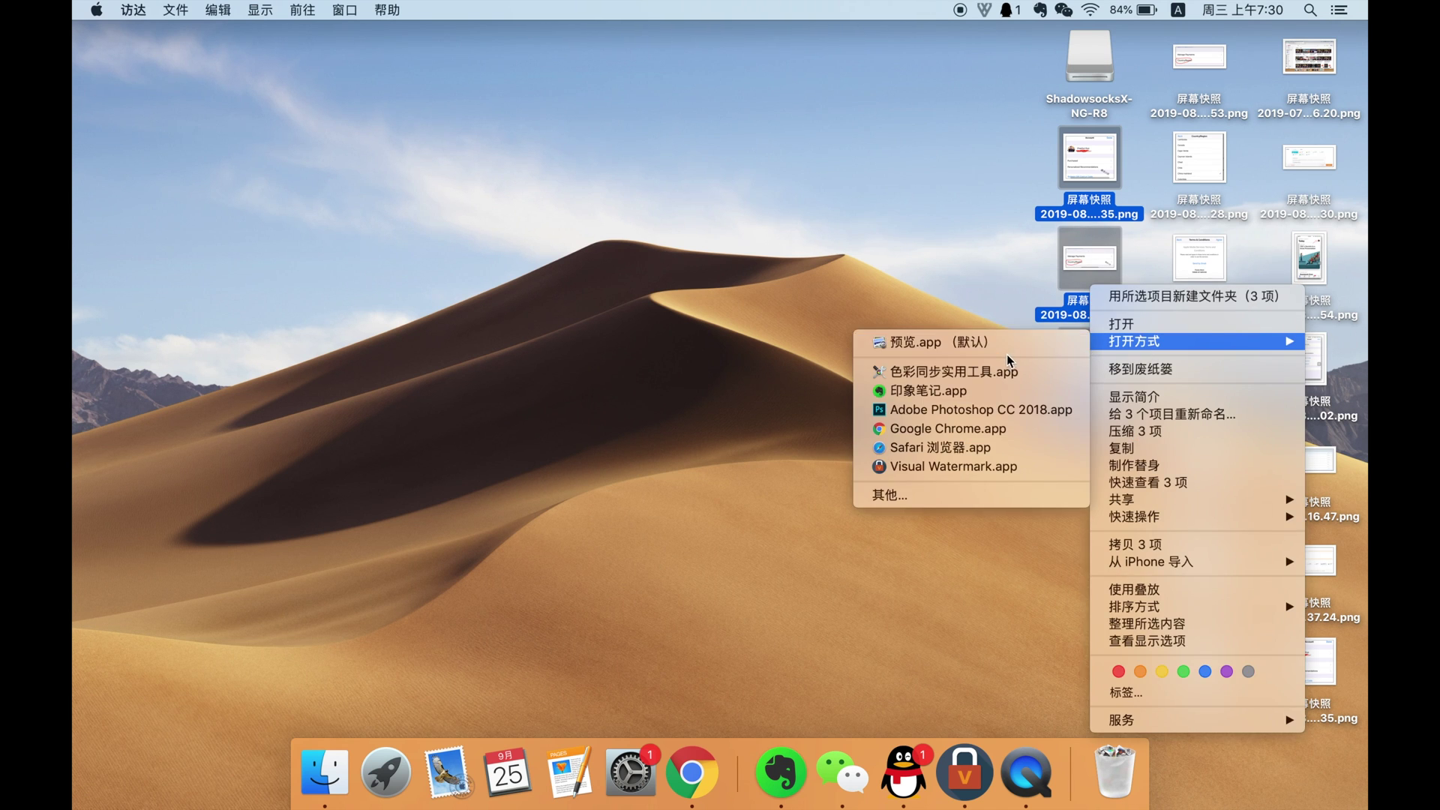
pyautogui.click(1003, 345)
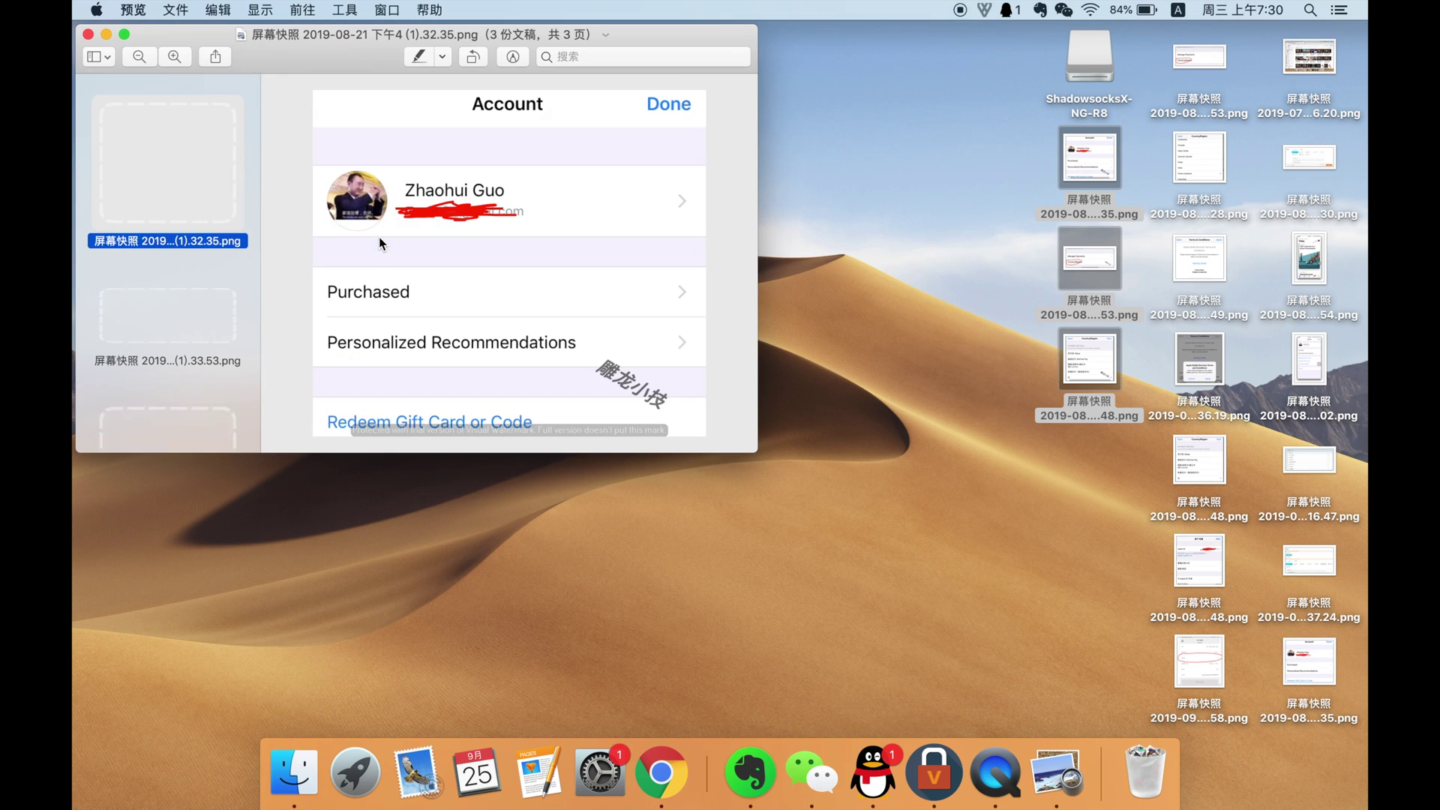
# Page through the three screenshots to check the rotated 雕龙小技 logo on each
pyautogui.press('Down')
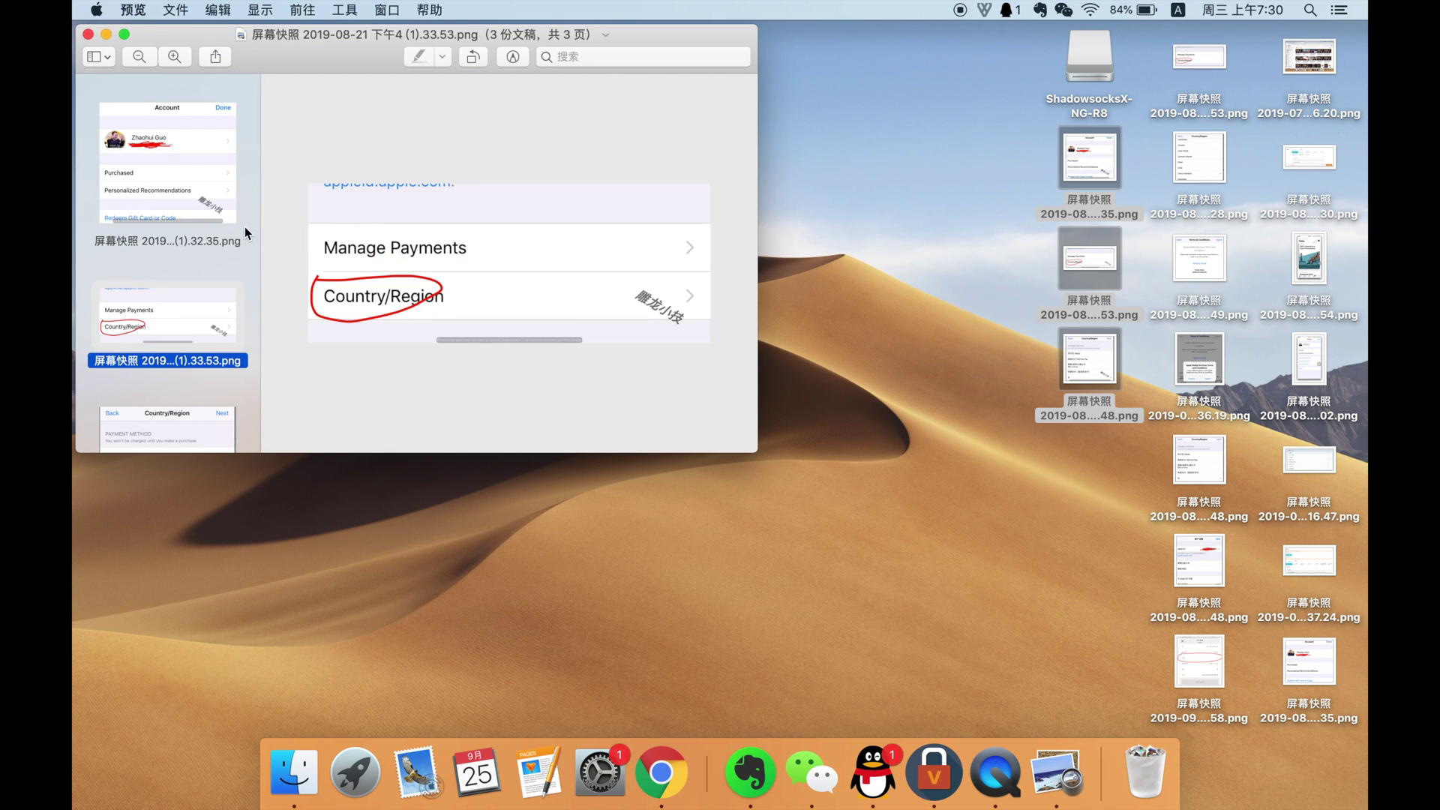
pyautogui.press('Down')
pyautogui.click(245, 226)
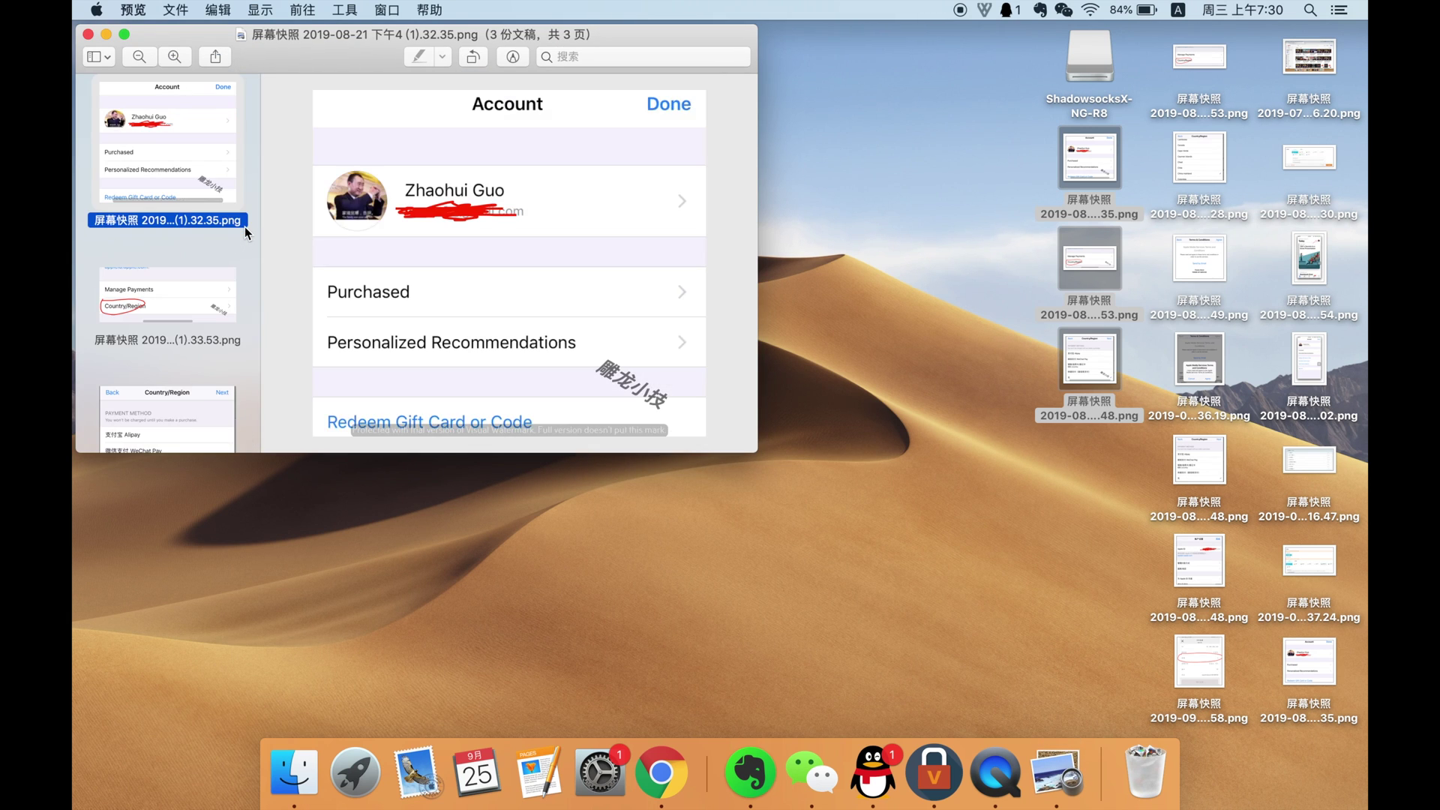
pyautogui.press('Down')
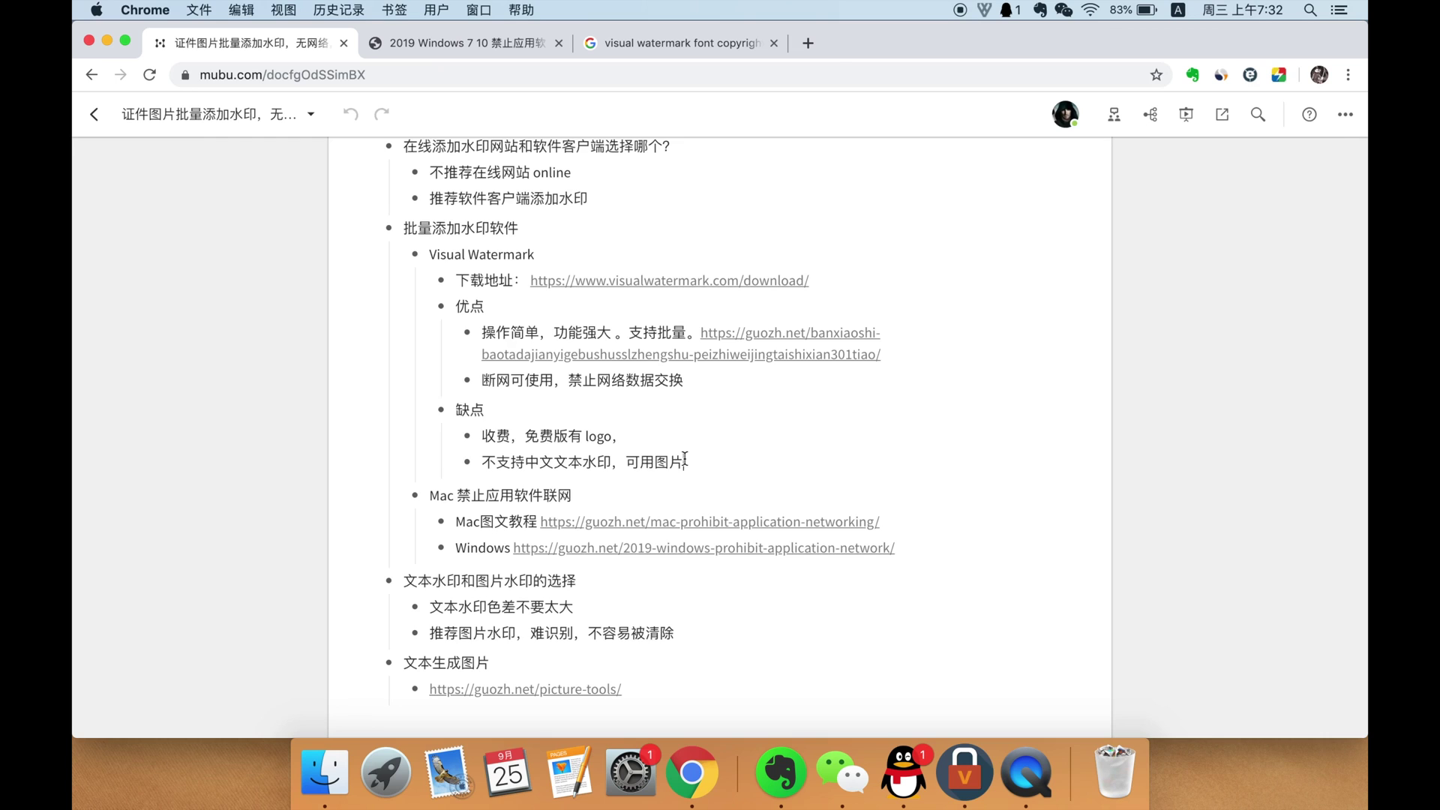
# Highlight the Mubu heading 文本水印和图片水印的选择, then return to Visual Watermark's results list
pyautogui.moveTo(480, 420)
pyautogui.mouseDown()
pyautogui.moveTo(470, 297)
pyautogui.moveTo(418, 251)
pyautogui.mouseUp()
pyautogui.scroll(-4, 411, 433)
pyautogui.click(411, 433)
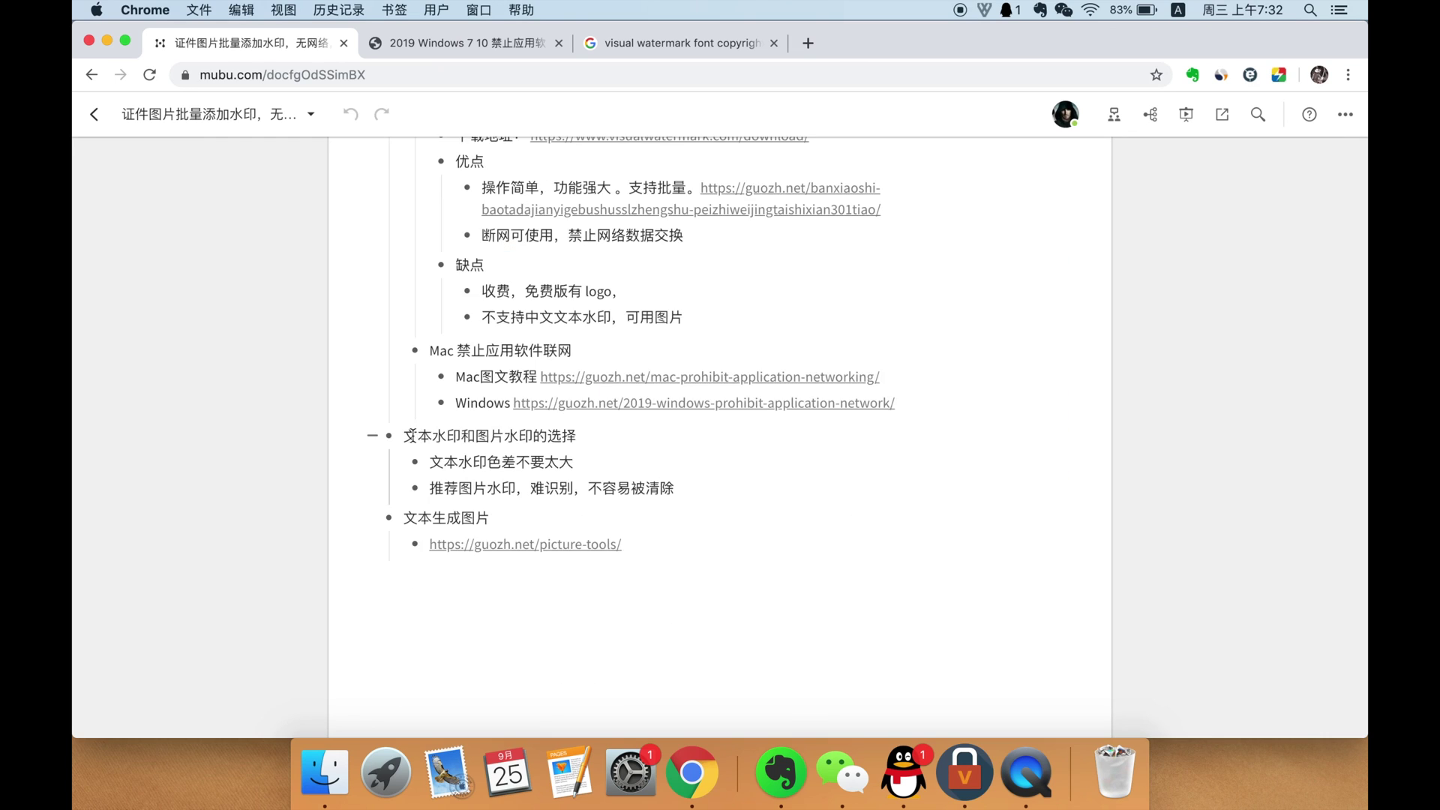
pyautogui.moveTo(405, 435); pyautogui.dragTo(563, 435)
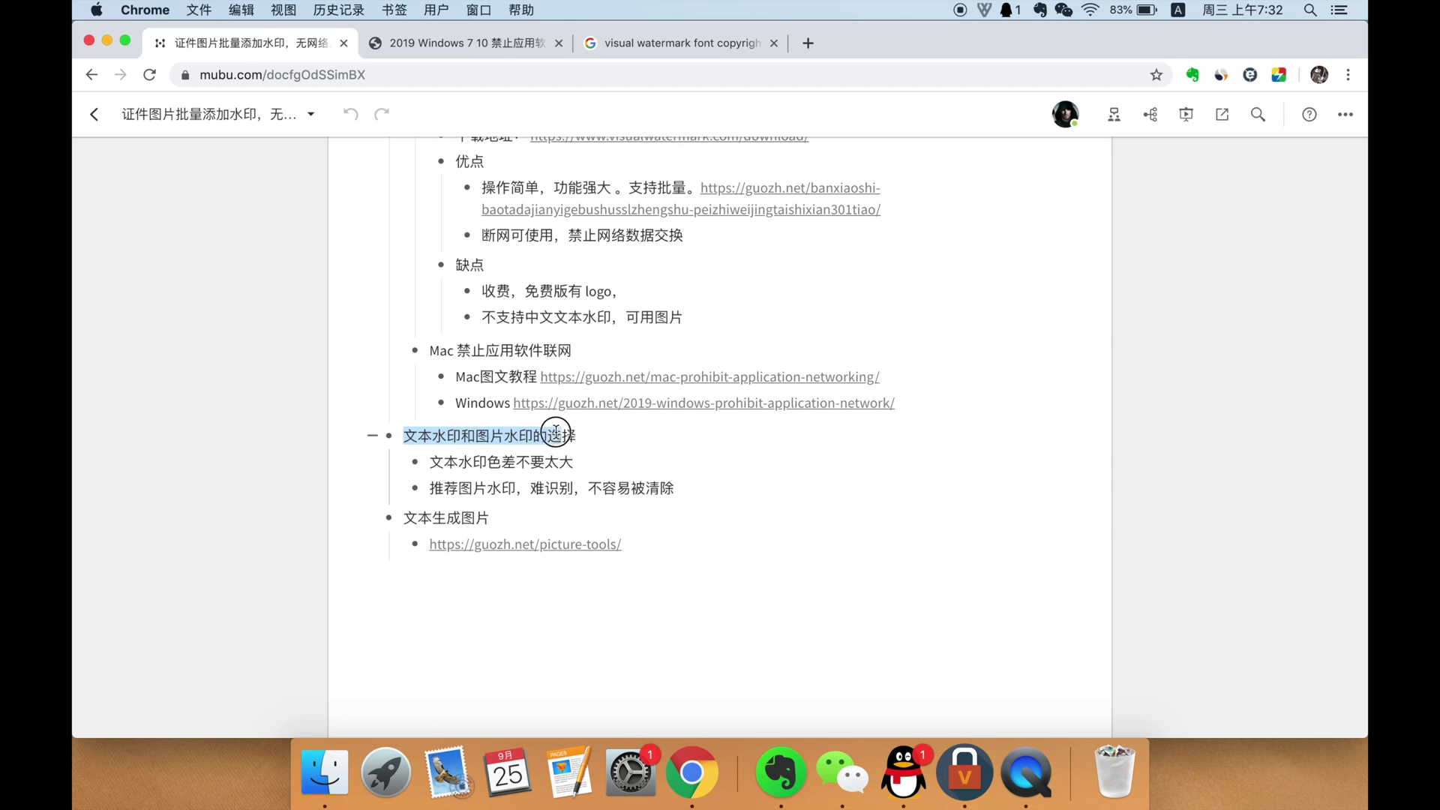
pyautogui.click(981, 768)
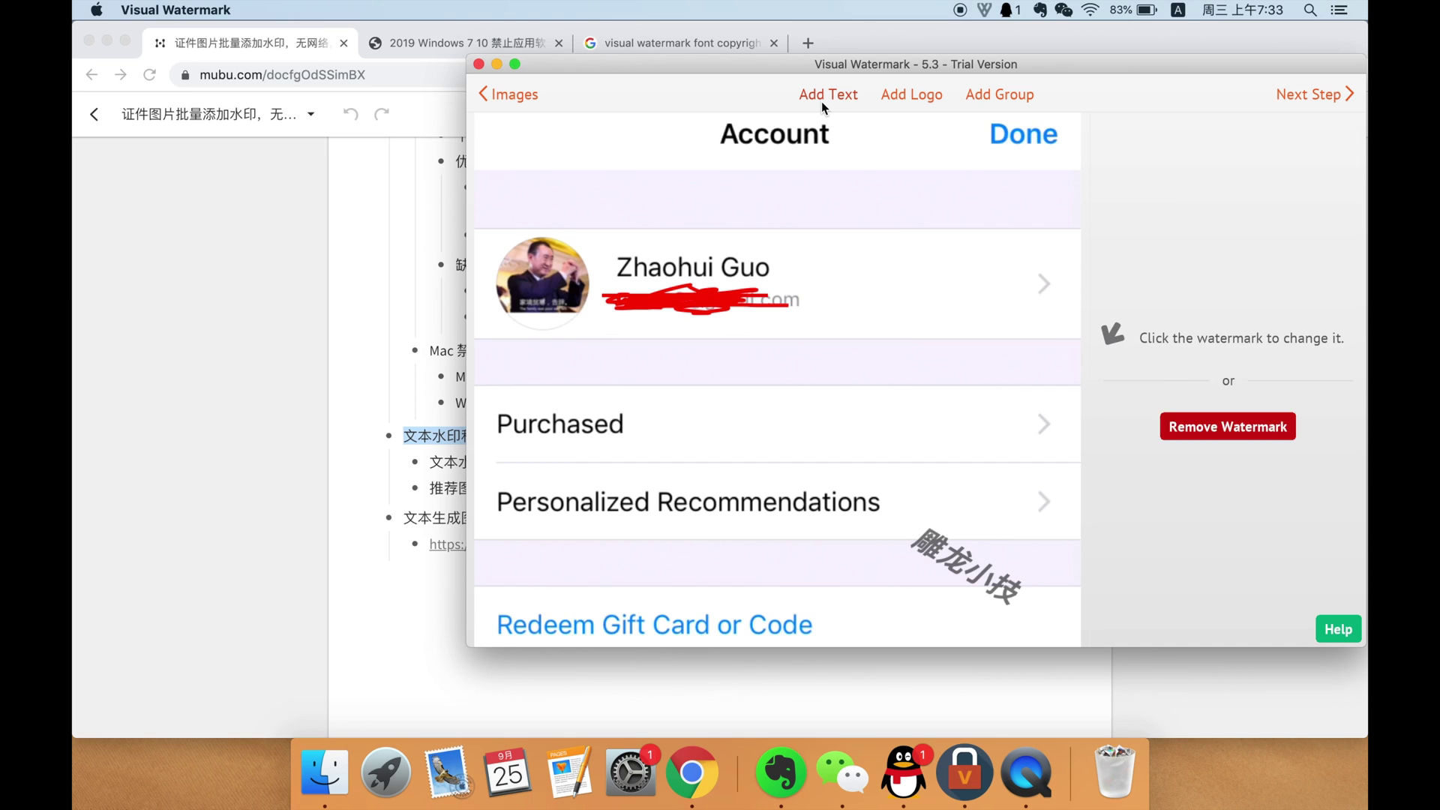
# Place a Sample text watermark on the screenshot and bring up the Add Logo dropdown choices
pyautogui.click(821, 98)
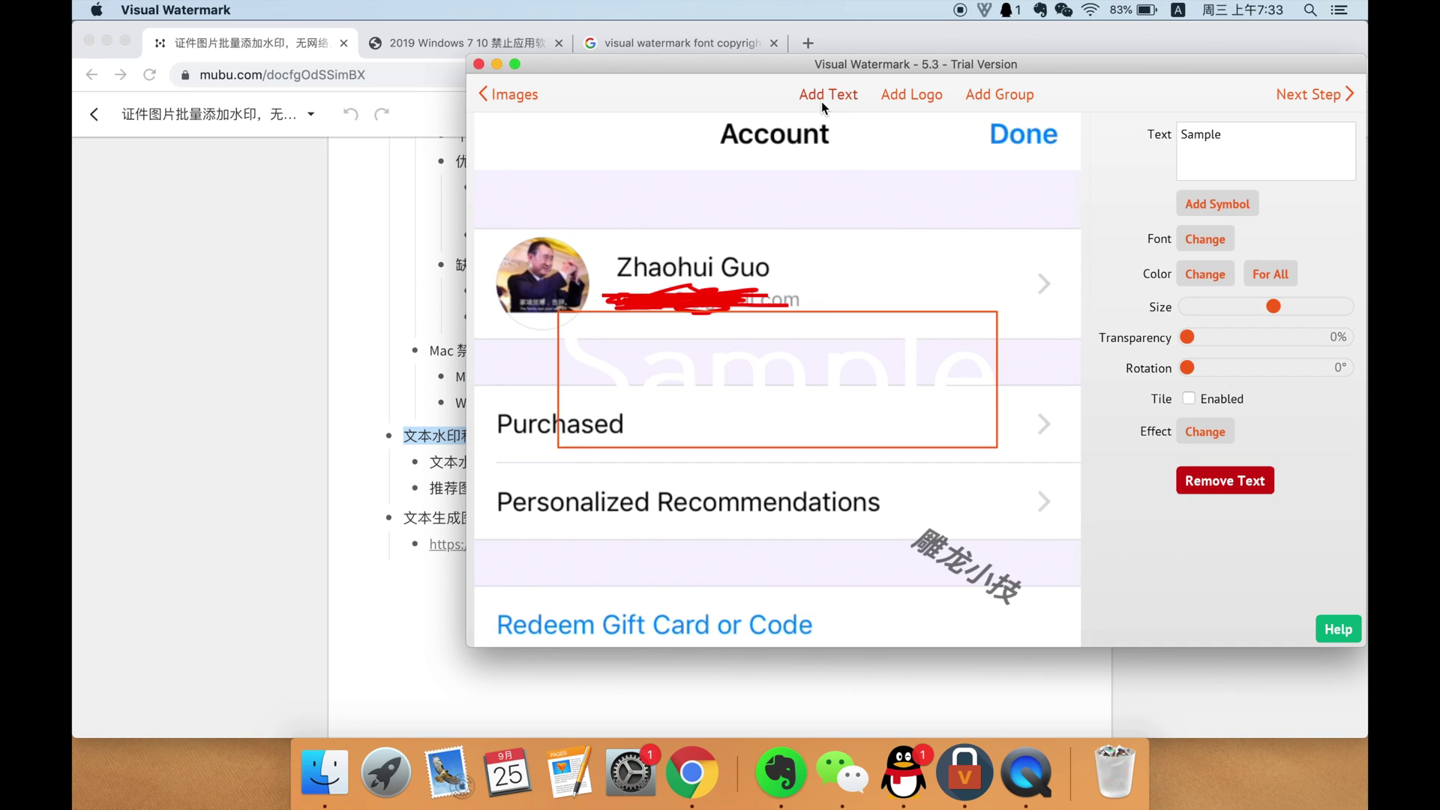
pyautogui.click(909, 96)
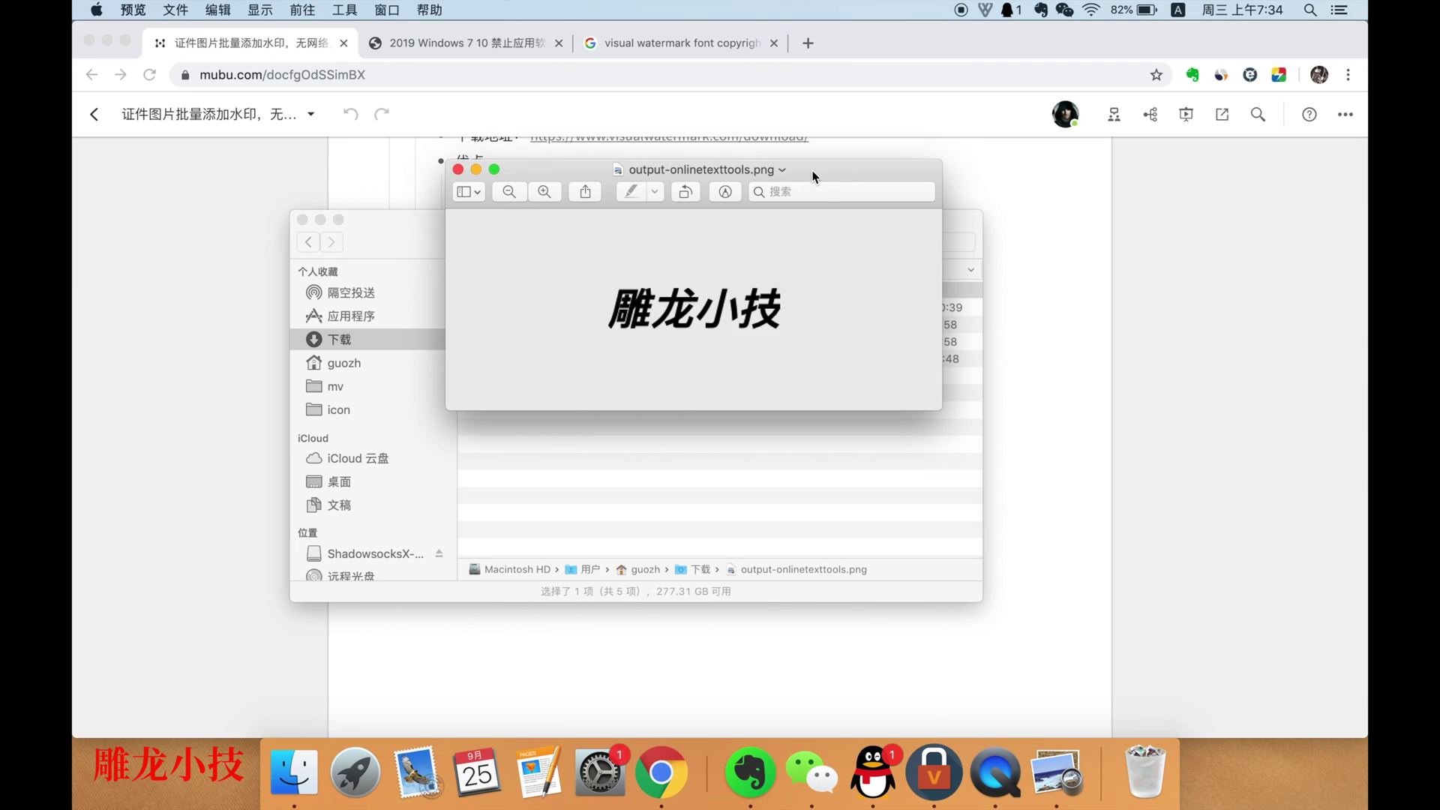
# Move the black 雕龙小技 logo window aside and select the notes line 文本水印色差不要太大
pyautogui.moveTo(813, 171); pyautogui.dragTo(848, 236)
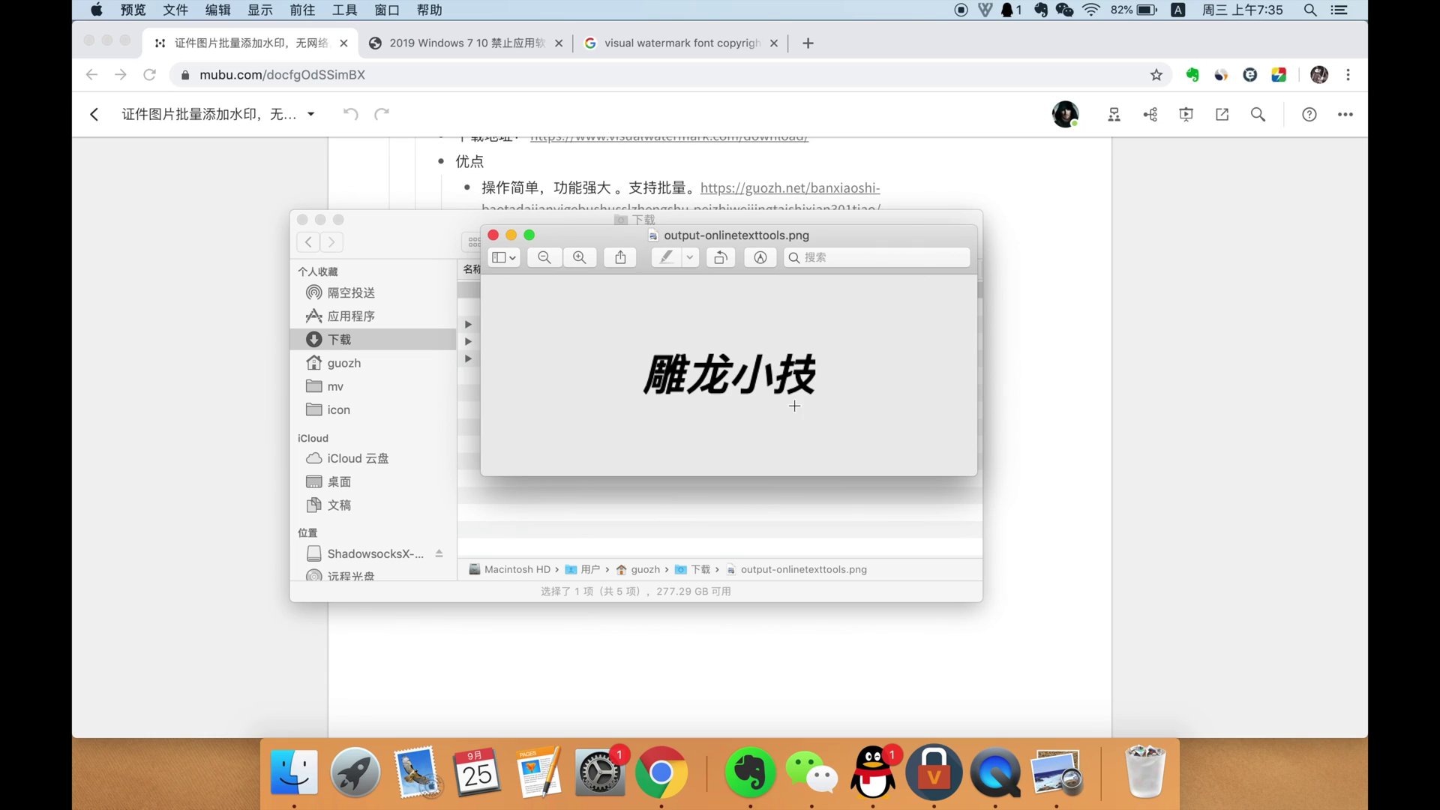
pyautogui.press('super+Tab')
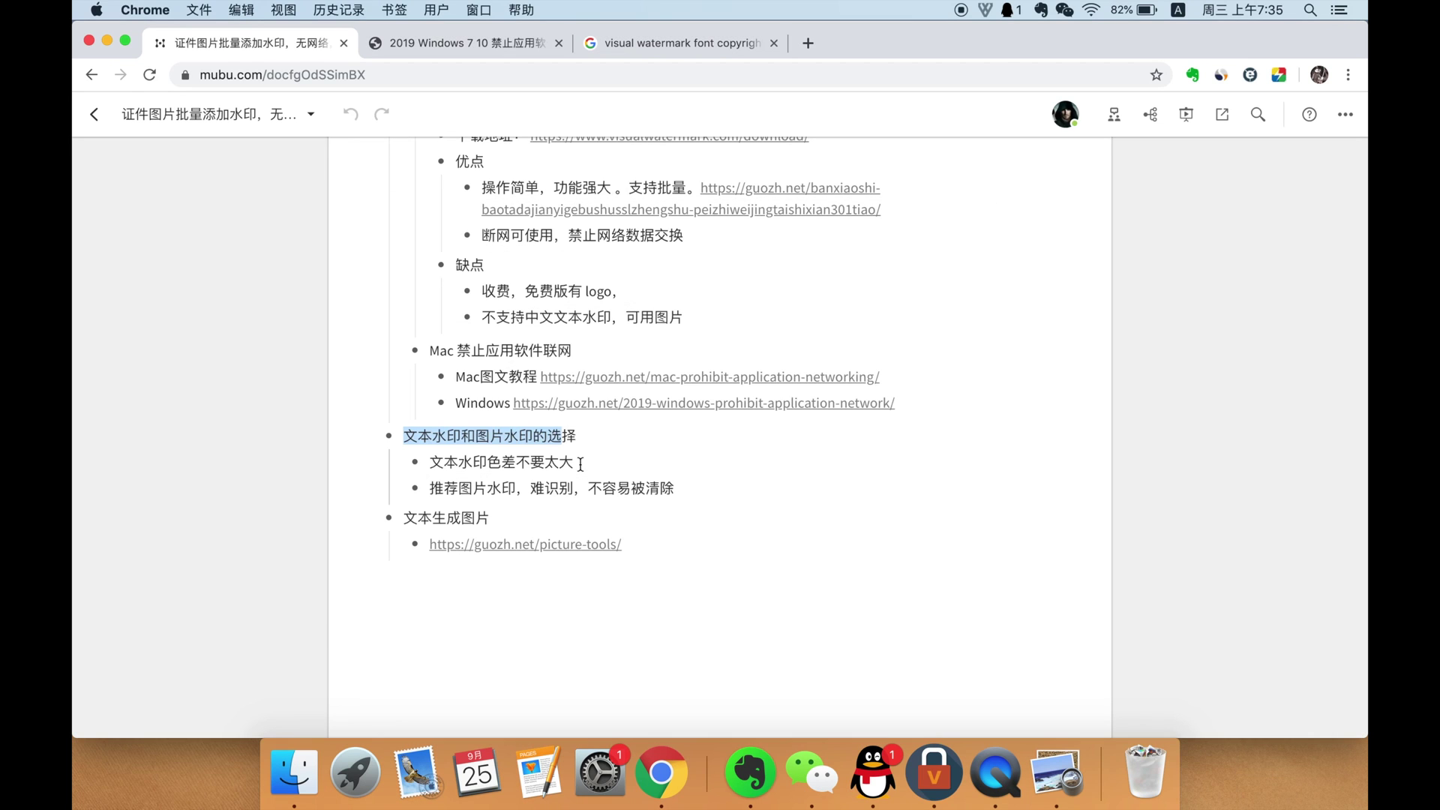
pyautogui.click(432, 462)
pyautogui.moveTo(431, 462); pyautogui.dragTo(576, 460)
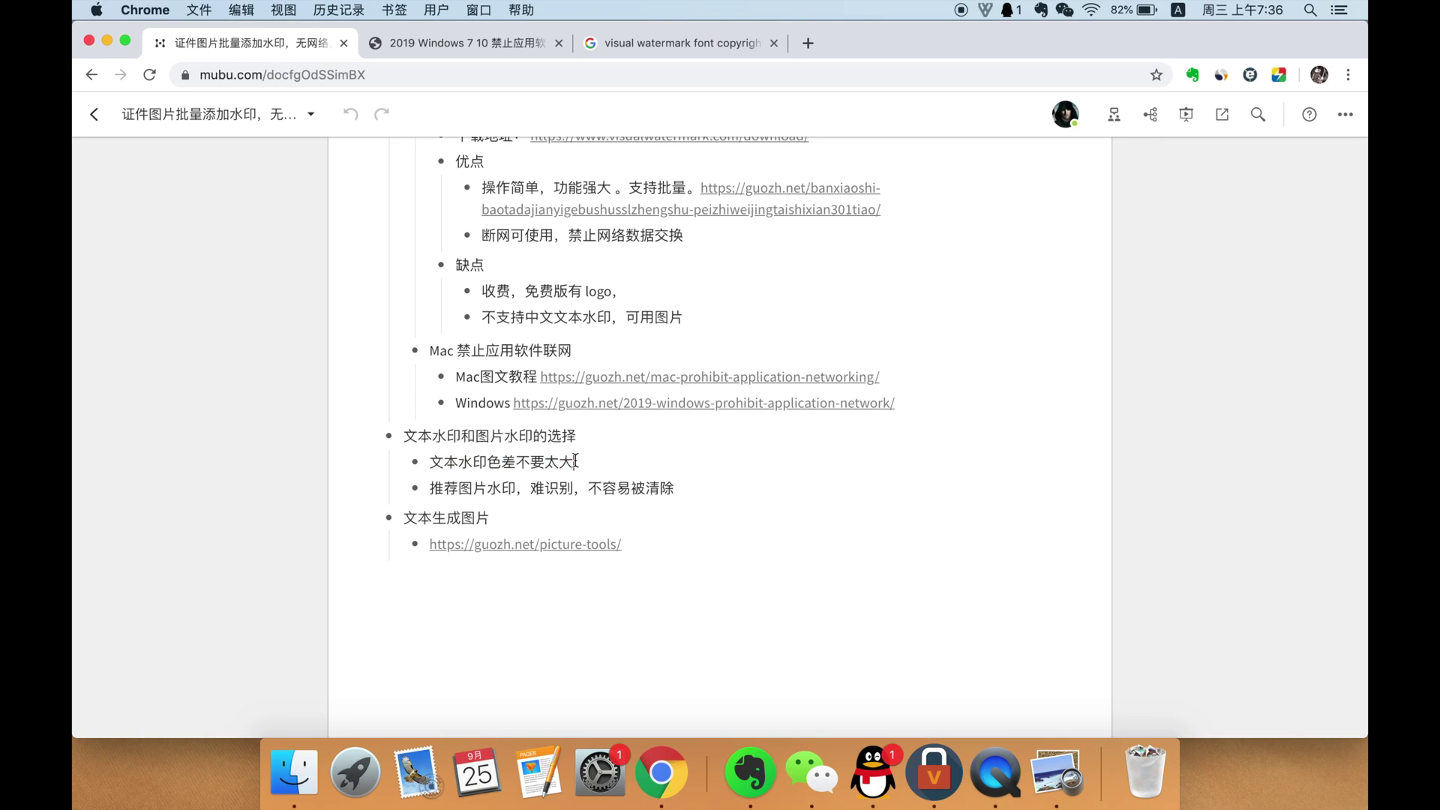
pyautogui.click(1057, 759)
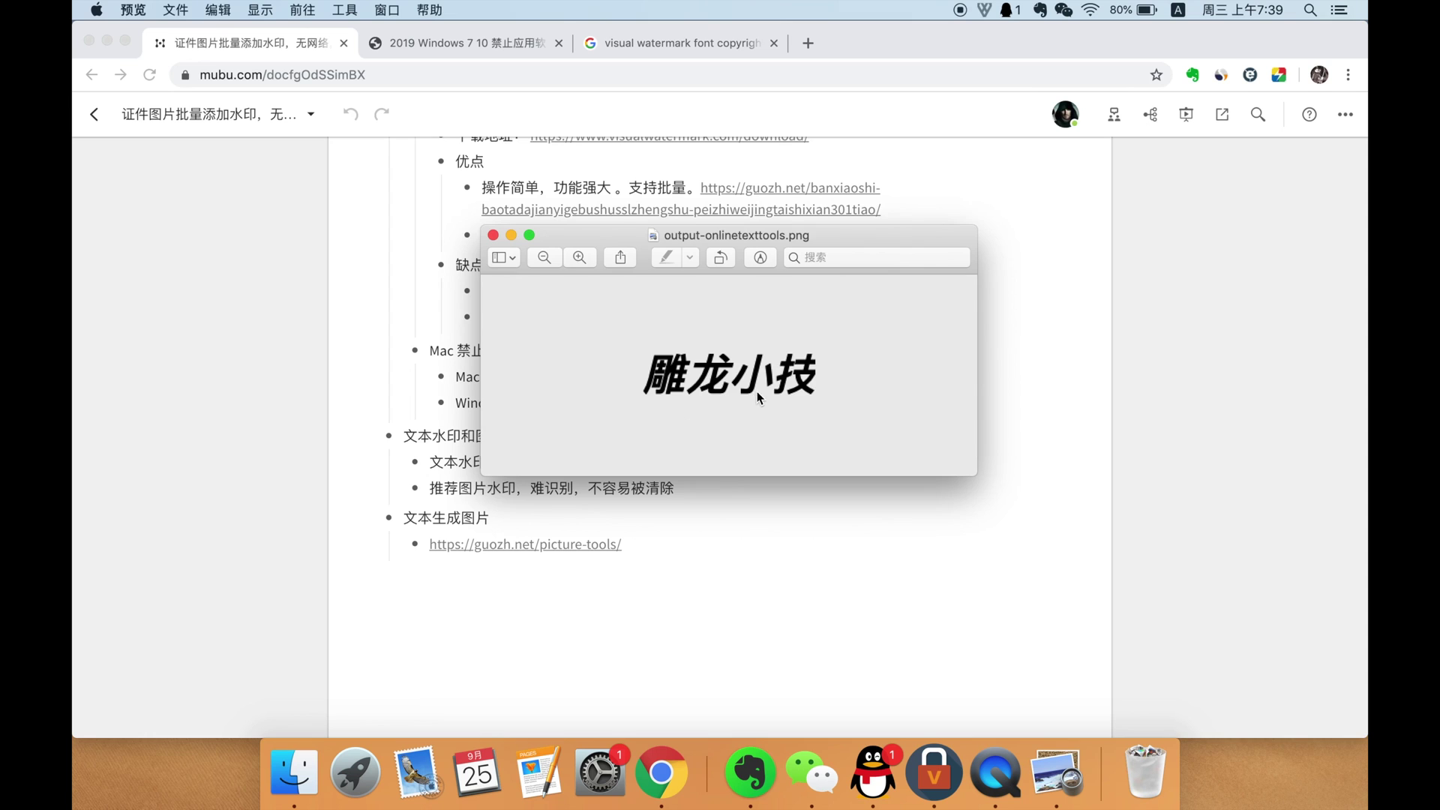
# Select the picture-tools link in the notes and open it in a new Chrome tab
pyautogui.press('super+w')
pyautogui.moveTo(657, 542); pyautogui.dragTo(428, 542)
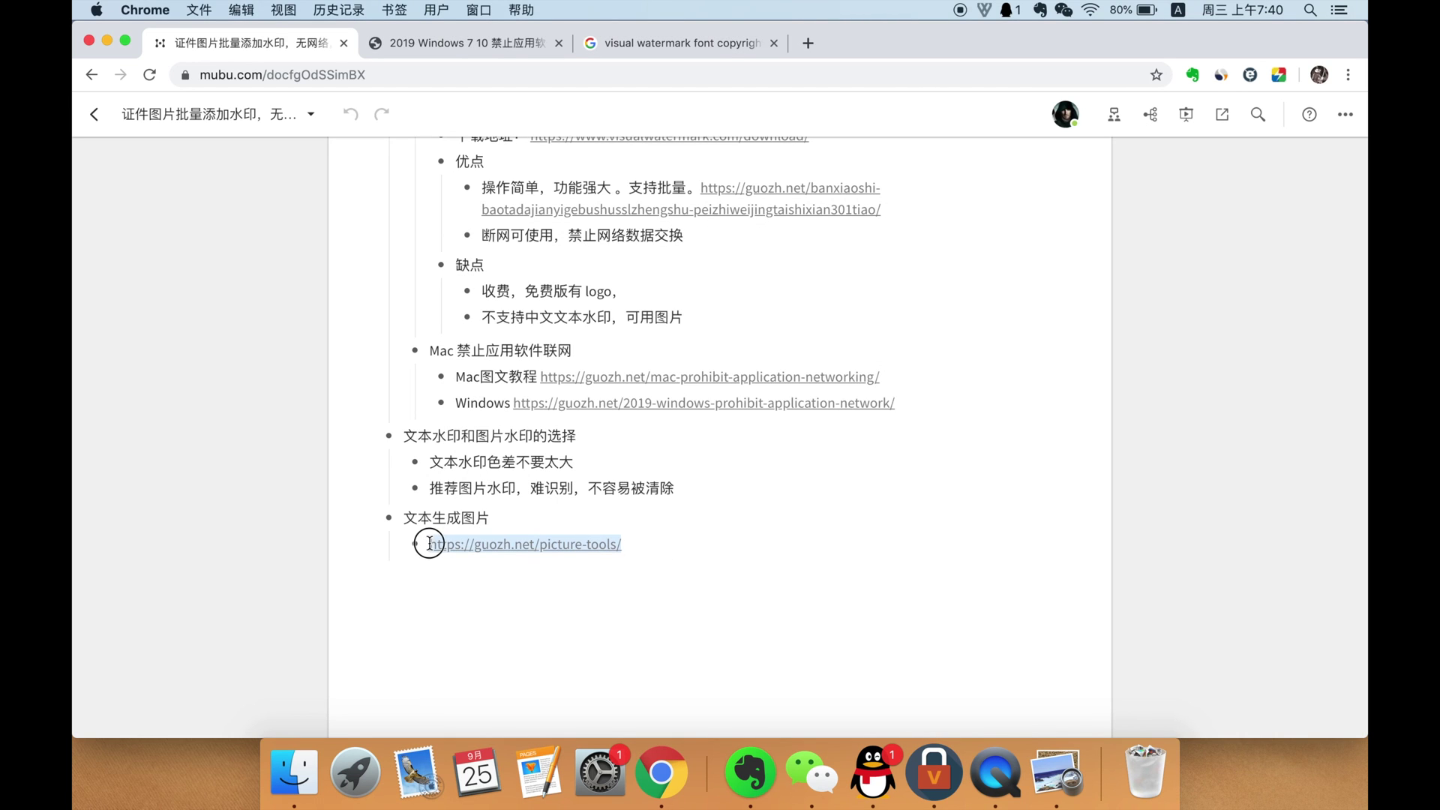
pyautogui.click(1059, 777)
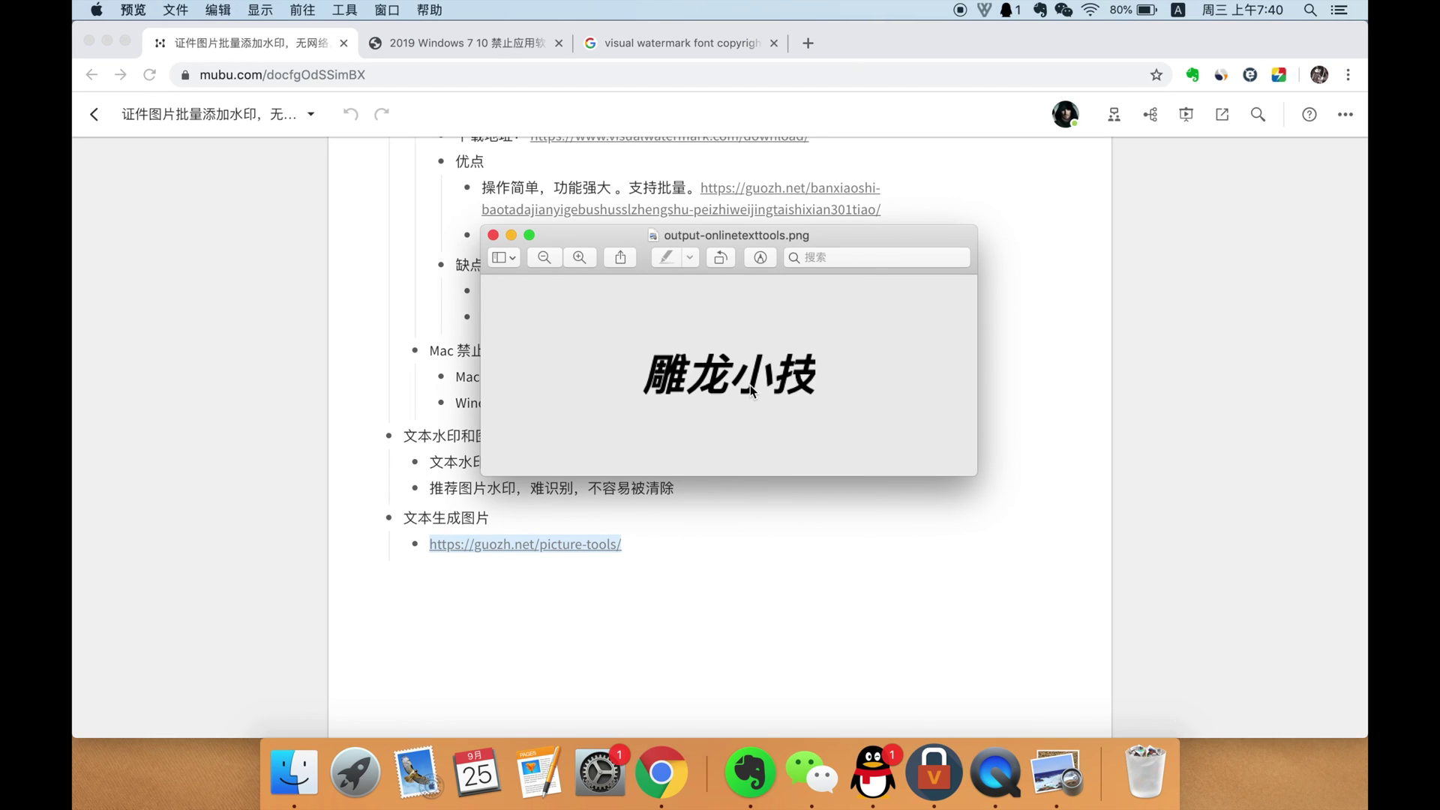
pyautogui.press('super+w')
pyautogui.click(572, 545)
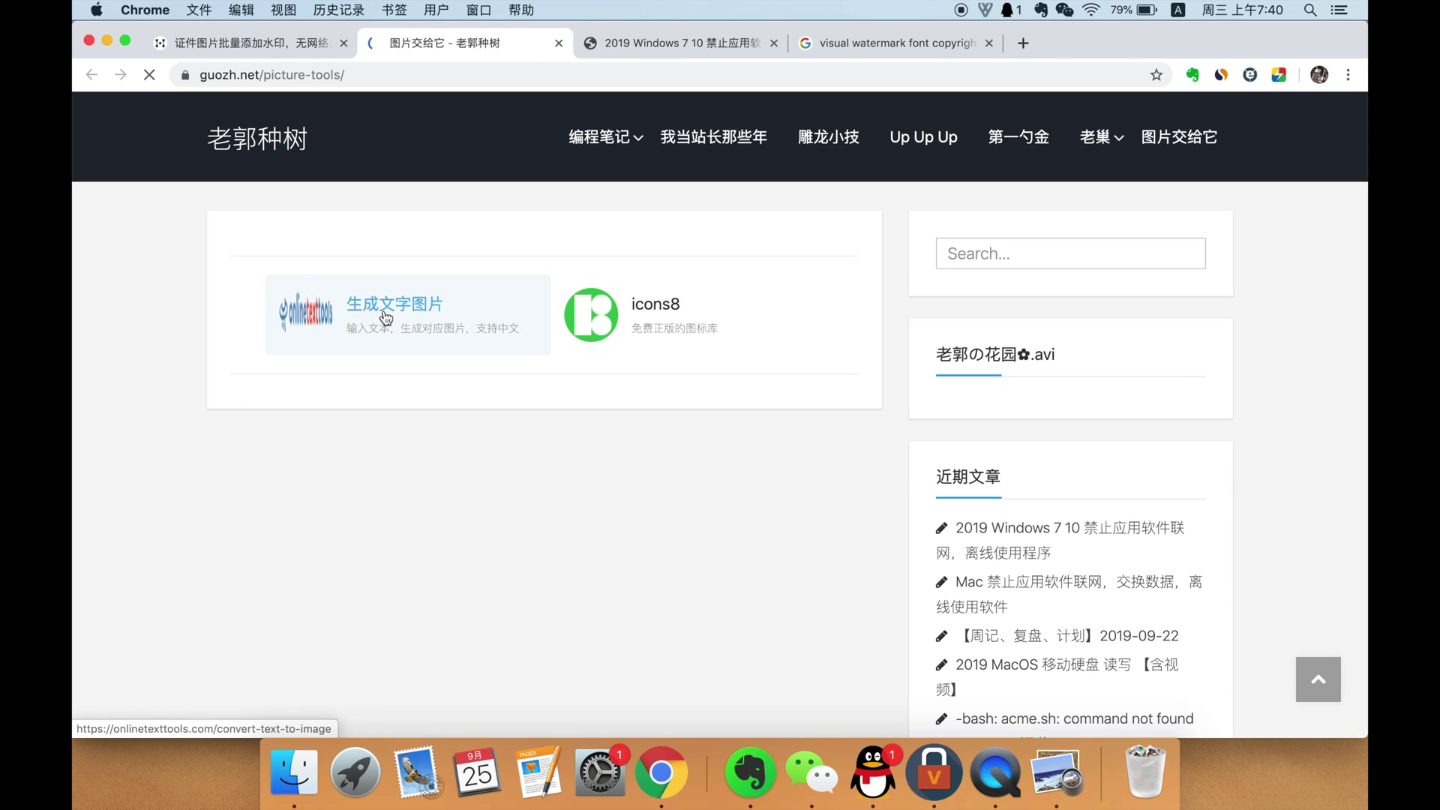
# Open the 生成文字图片 converter and replace its 雕龙小技 text with 今晚大老虎
pyautogui.click(385, 318)
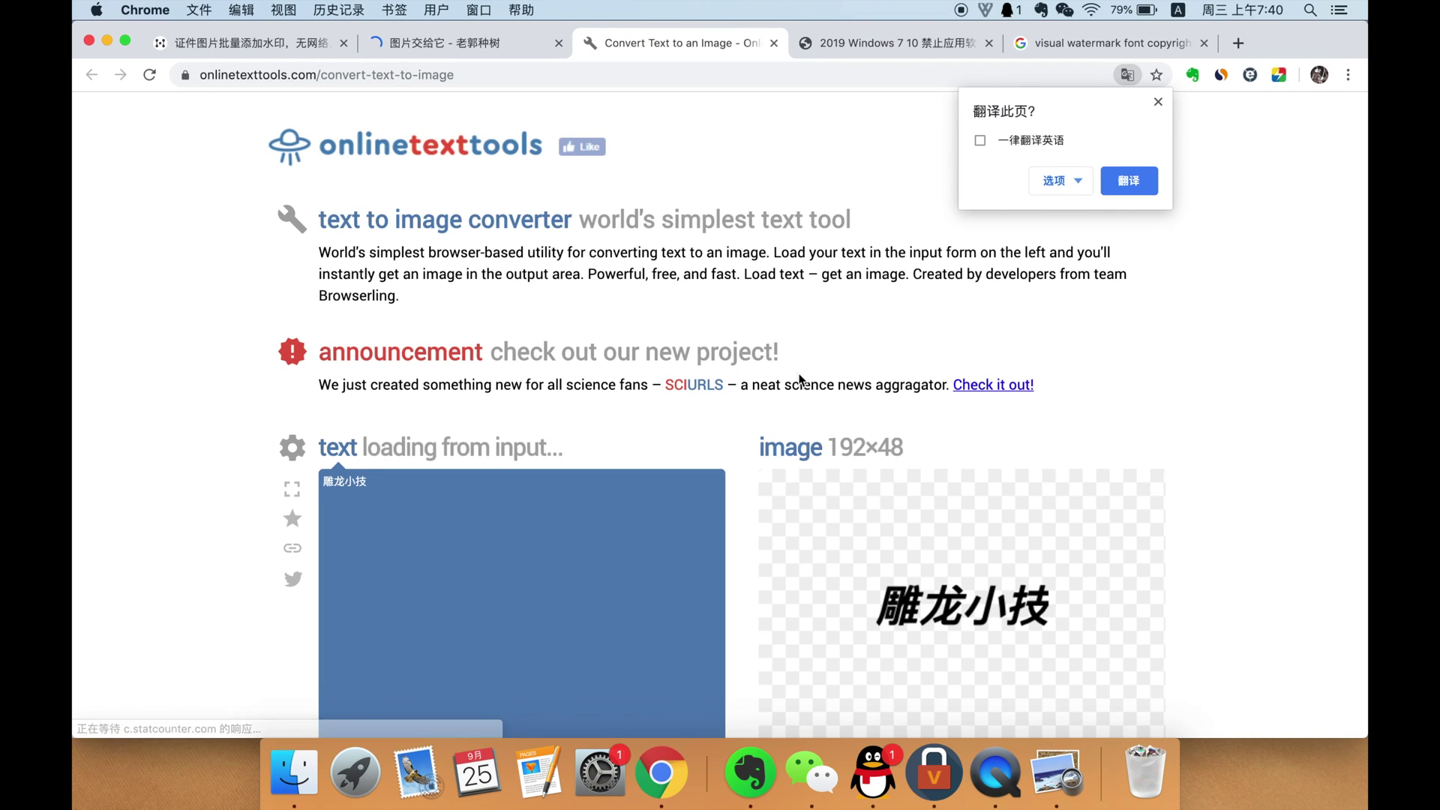
pyautogui.scroll(-3, 801, 379)
pyautogui.click(450, 344)
pyautogui.press('BackSpace')
pyautogui.press('BackSpace')
pyautogui.press('BackSpace')
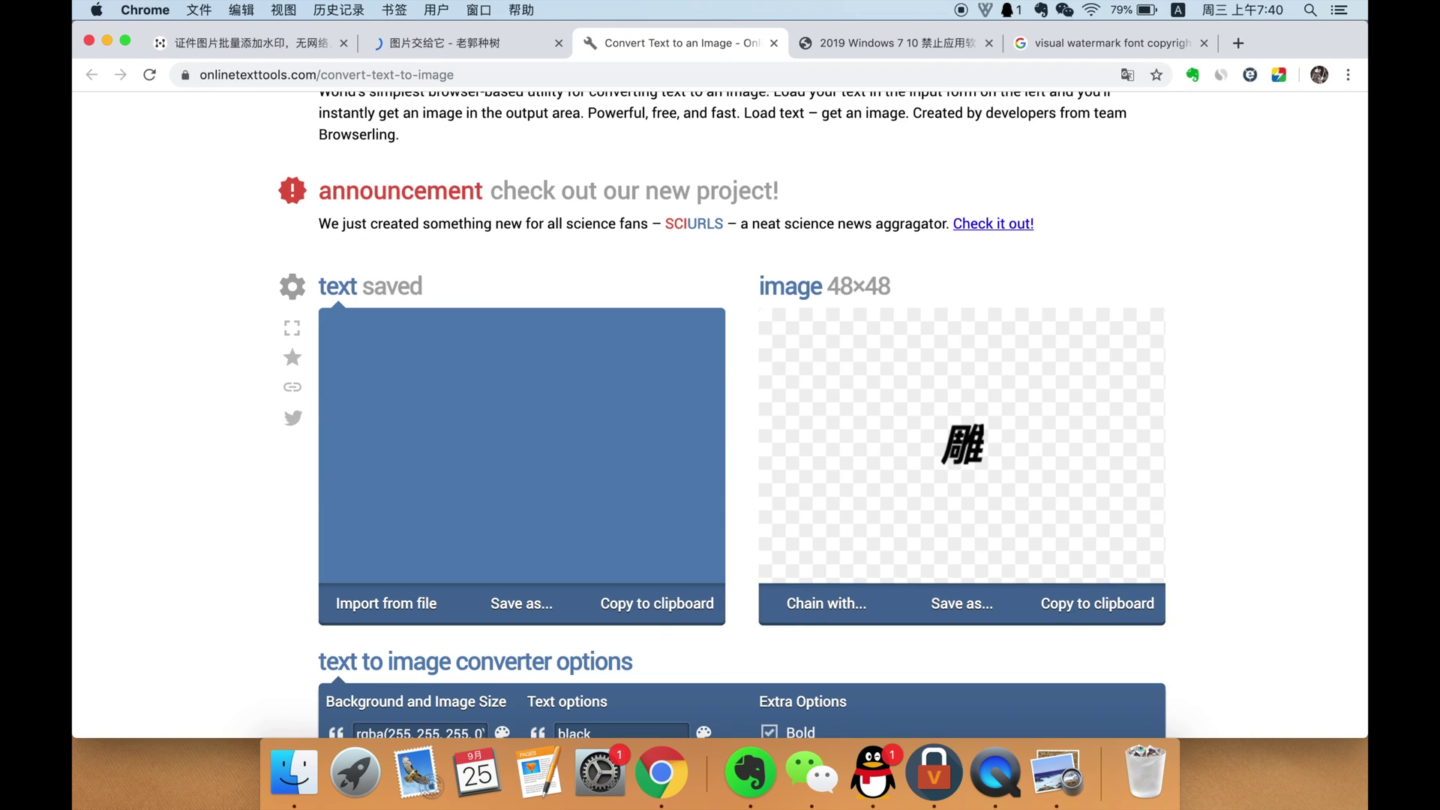
pyautogui.write('jin w')
pyautogui.press('BackSpace')
pyautogui.press('BackSpace')
pyautogui.press('BackSpace')
pyautogui.hotkey('ctrl', 'space')
pyautogui.write('jinw')
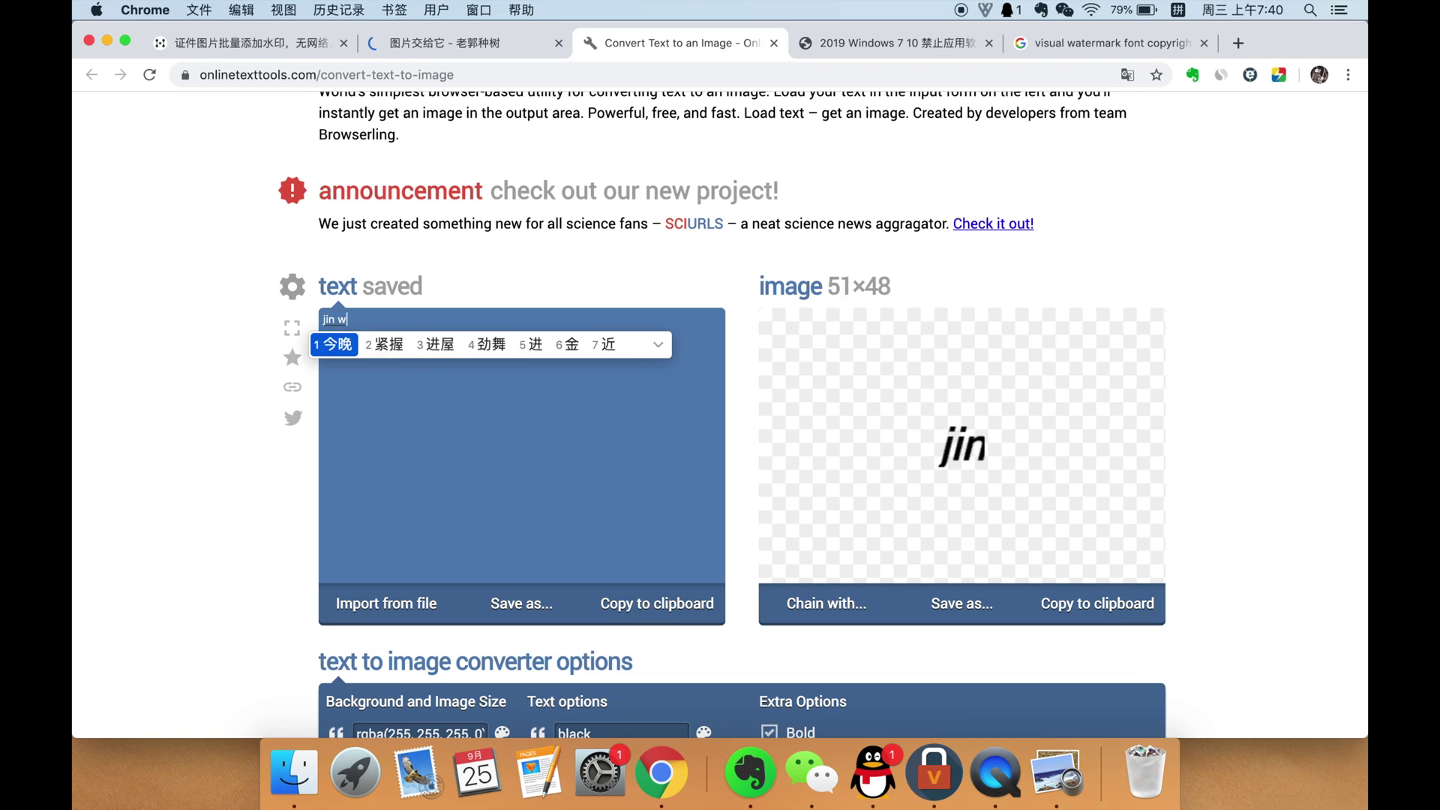
pyautogui.press('space')
pyautogui.write('dalaohu')
pyautogui.press('space')
pyautogui.scroll(-5, 709, 395)
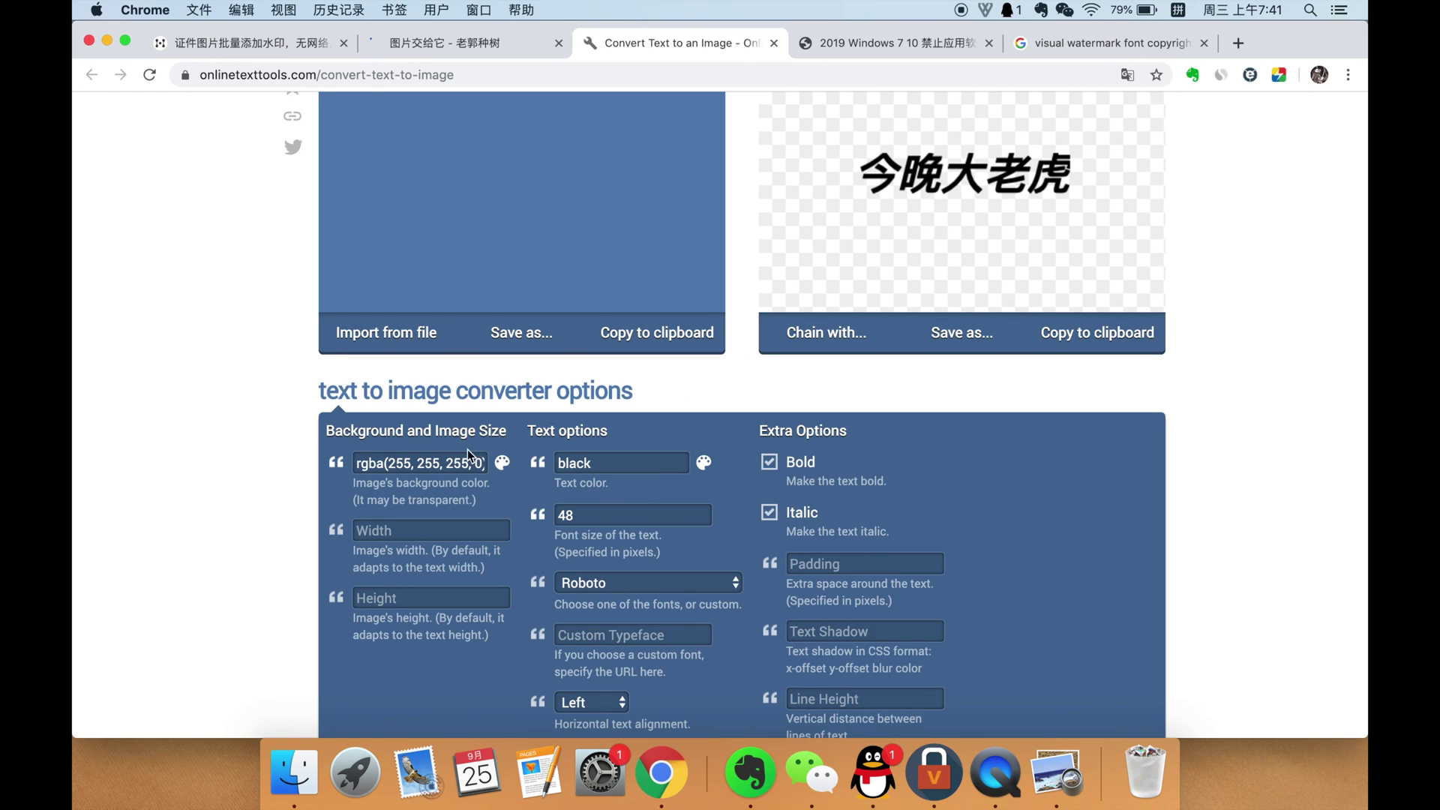
# Set the text colour to red rgb(237, 74, 74) and the font size to 36
pyautogui.moveTo(618, 465); pyautogui.dragTo(553, 465)
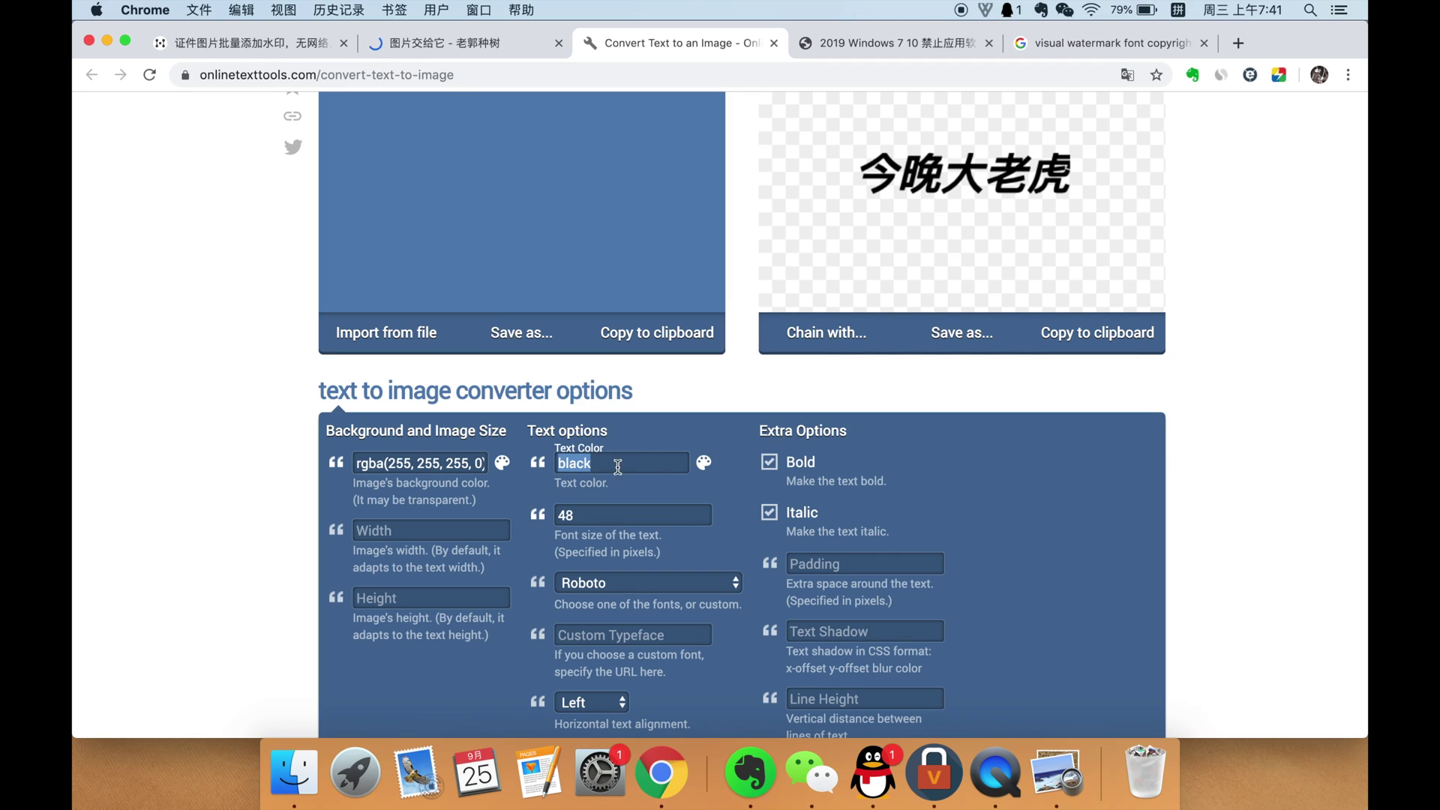
pyautogui.click(704, 462)
pyautogui.click(817, 481)
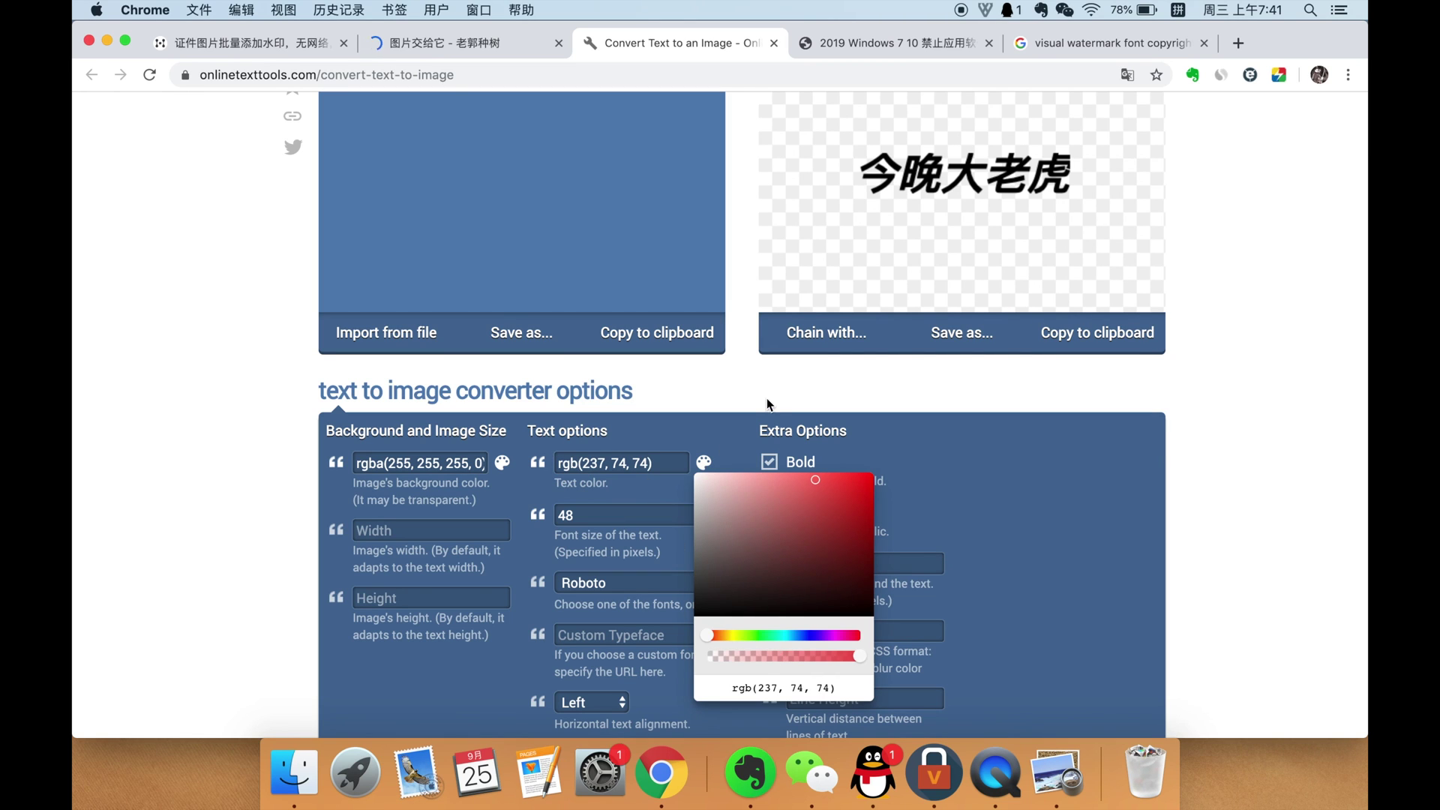
pyautogui.click(623, 486)
pyautogui.scroll(-1, 601, 493)
pyautogui.click(602, 492)
pyautogui.press('BackSpace')
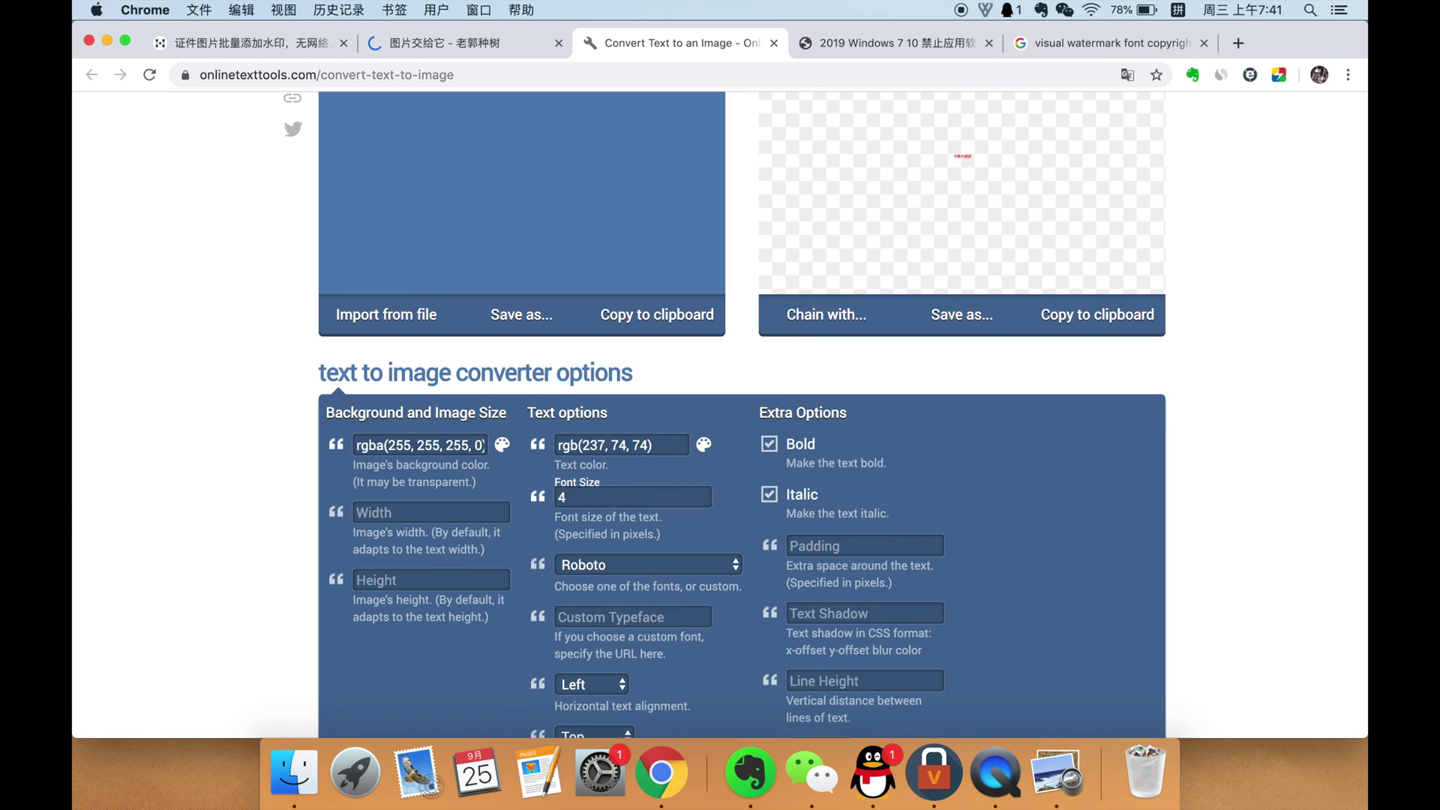
pyautogui.press('BackSpace')
pyautogui.write('36')
# Turn off italic, keep bold, and change the typeface to Serif
pyautogui.scroll(1, 771, 534)
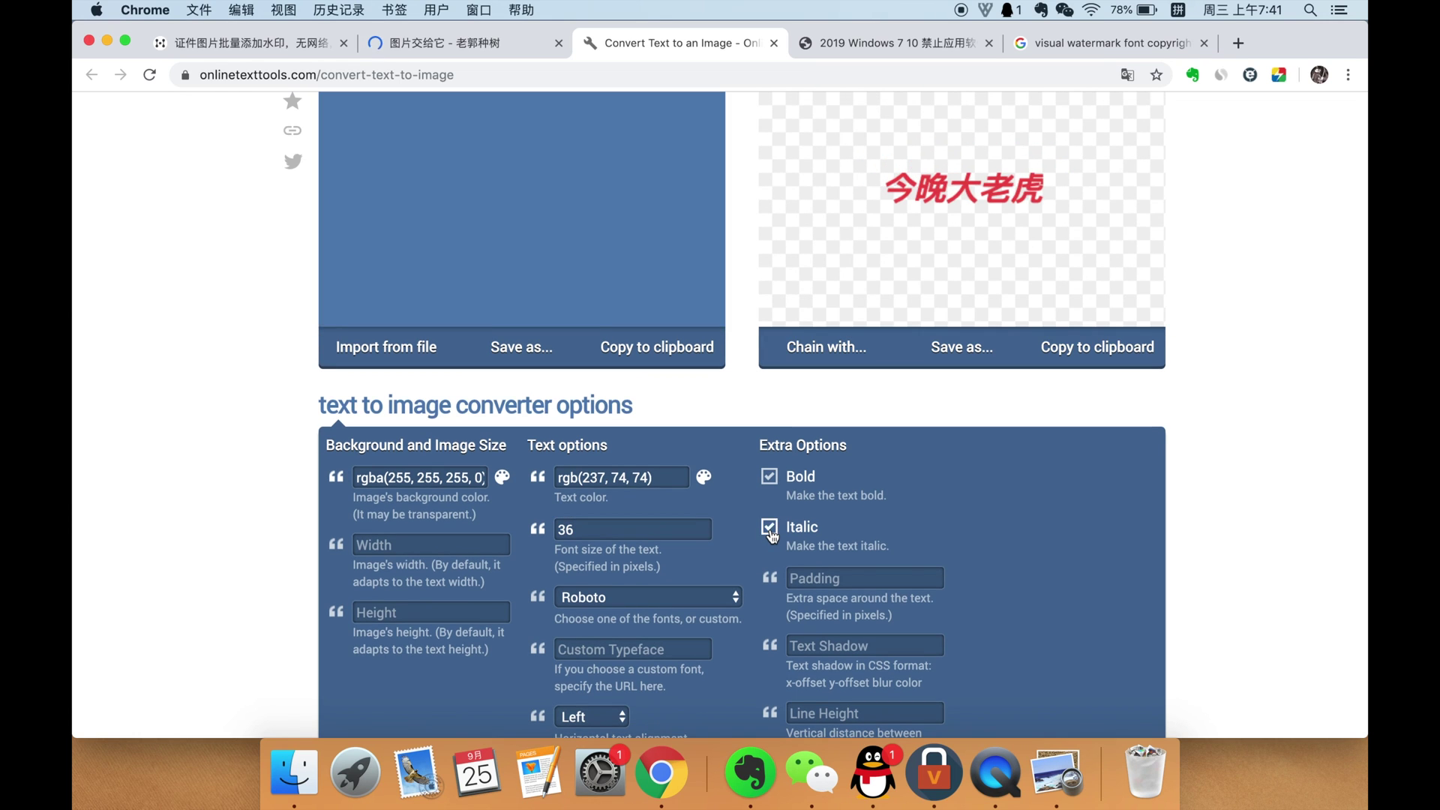
pyautogui.click(769, 529)
pyautogui.click(770, 478)
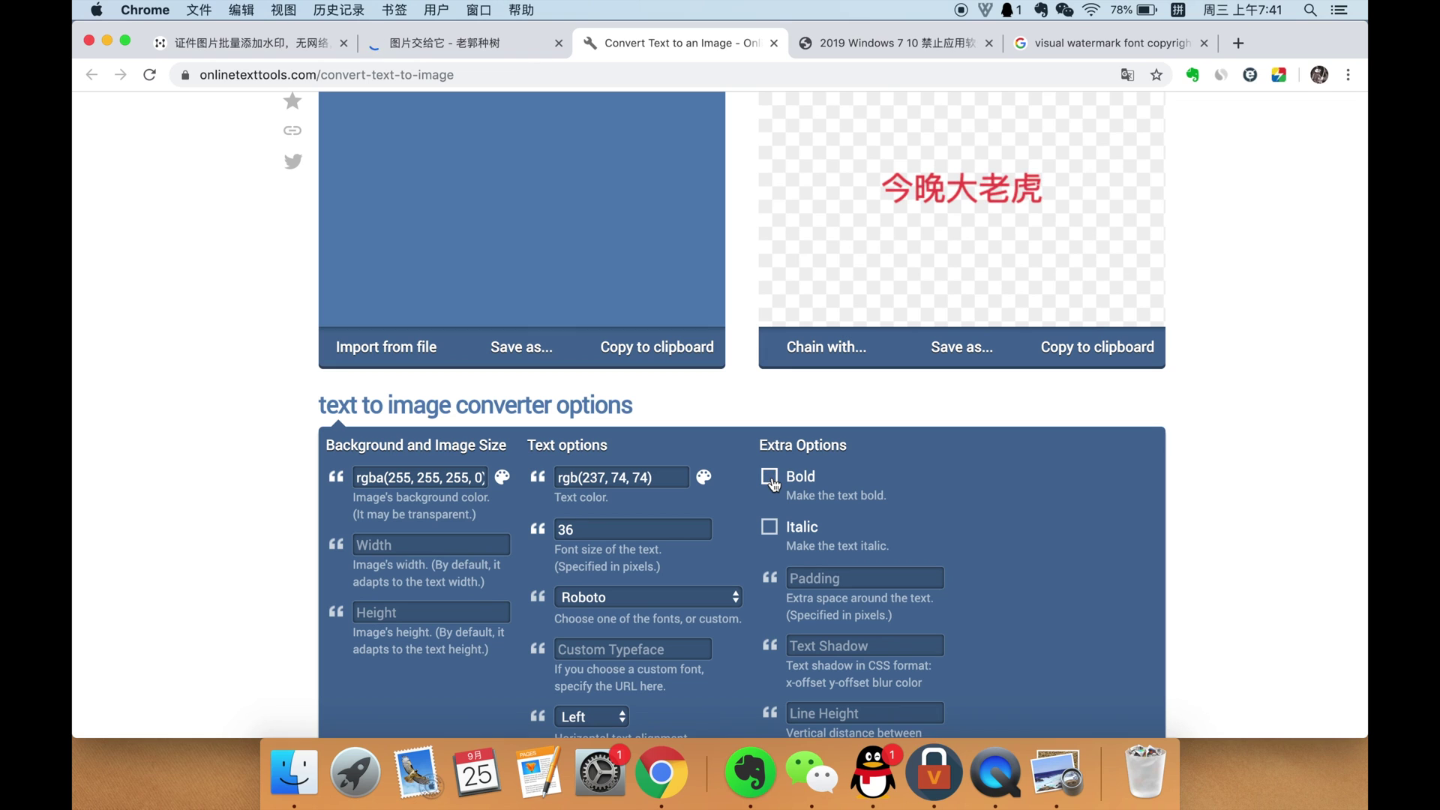
pyautogui.click(769, 477)
pyautogui.scroll(-1, 774, 484)
pyautogui.click(638, 555)
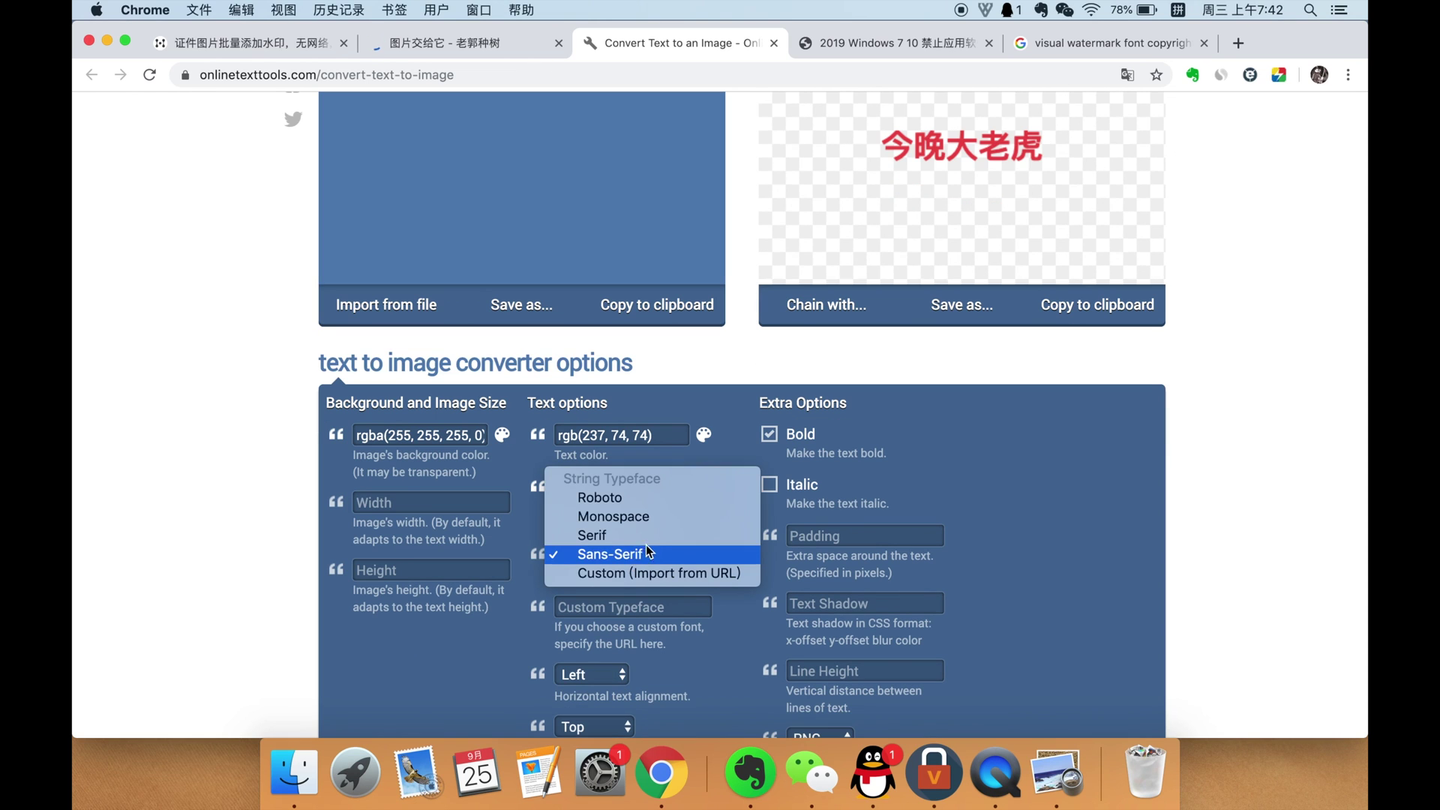
pyautogui.click(636, 499)
pyautogui.scroll(-2, 642, 559)
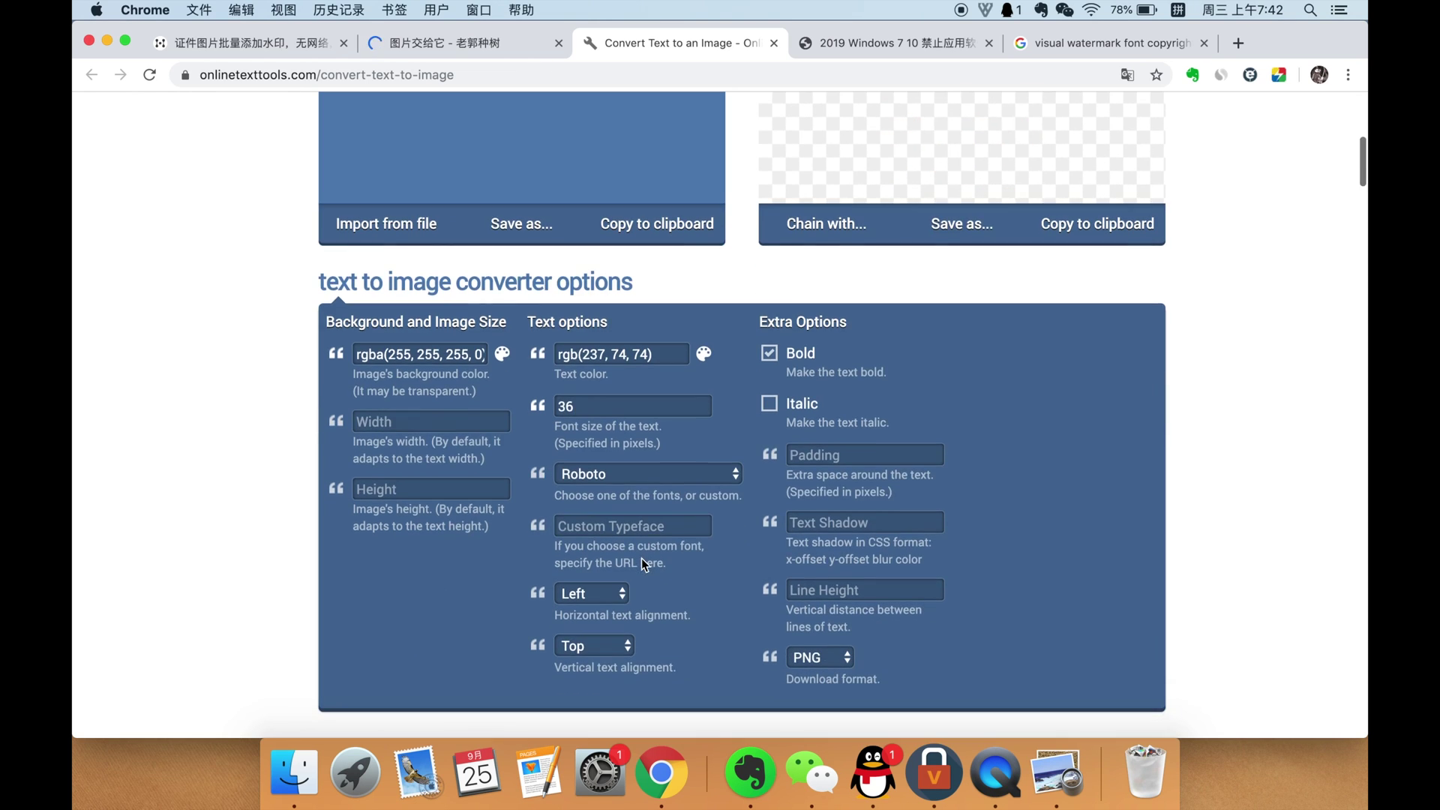
pyautogui.click(668, 468)
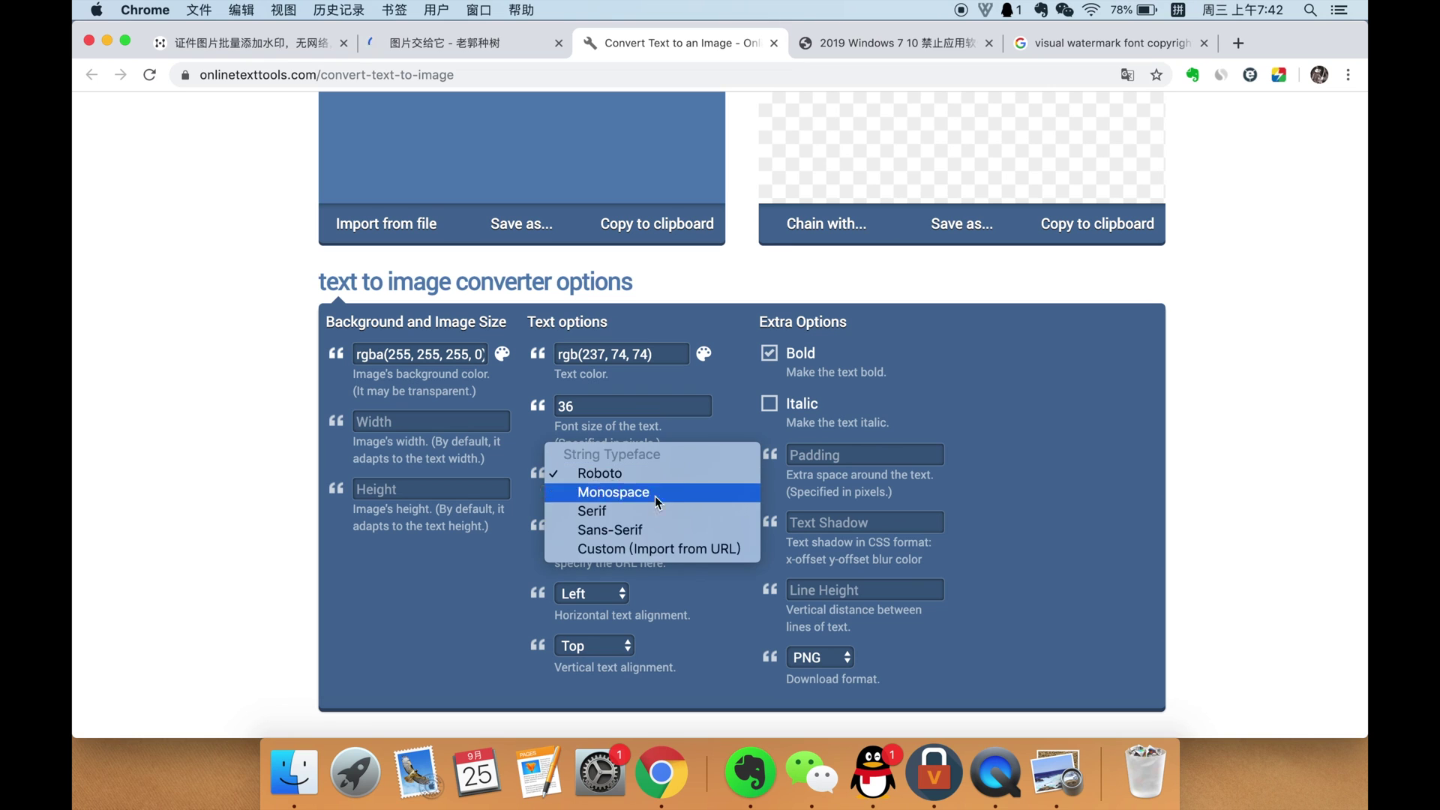
pyautogui.click(645, 554)
pyautogui.scroll(-1, 592, 483)
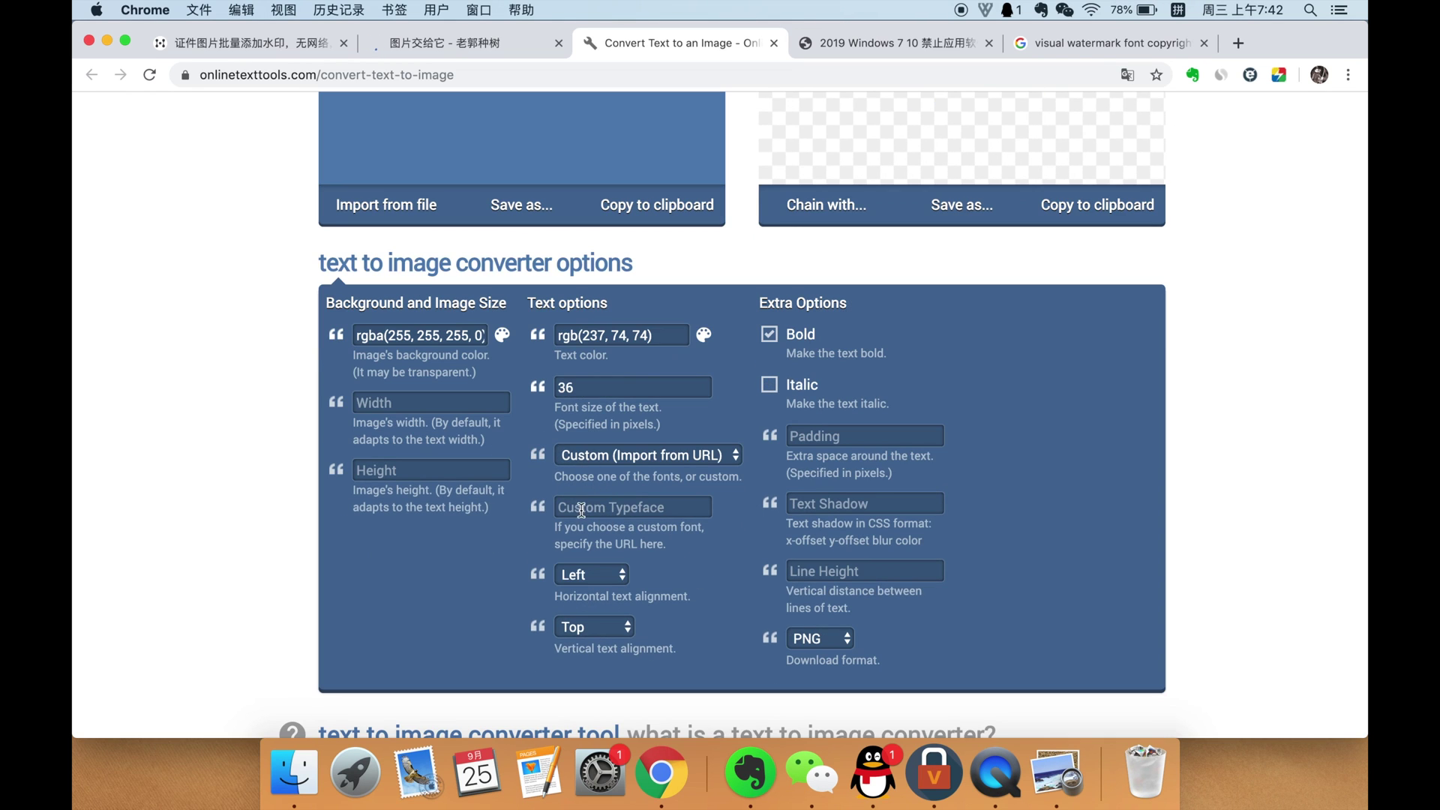
pyautogui.click(581, 510)
pyautogui.scroll(-2, 638, 513)
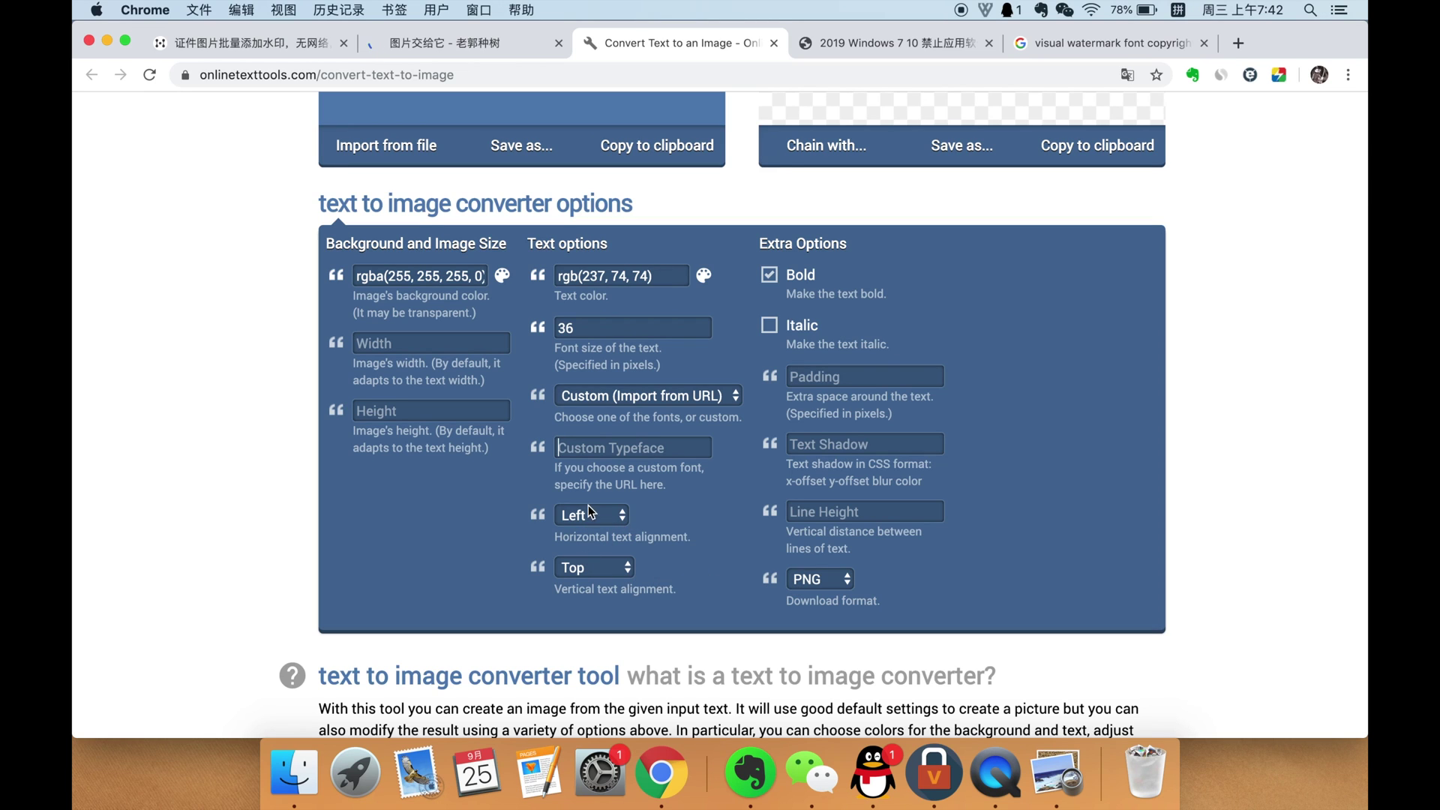
# Keep PNG as the download format and bring up the Save as options
pyautogui.click(818, 580)
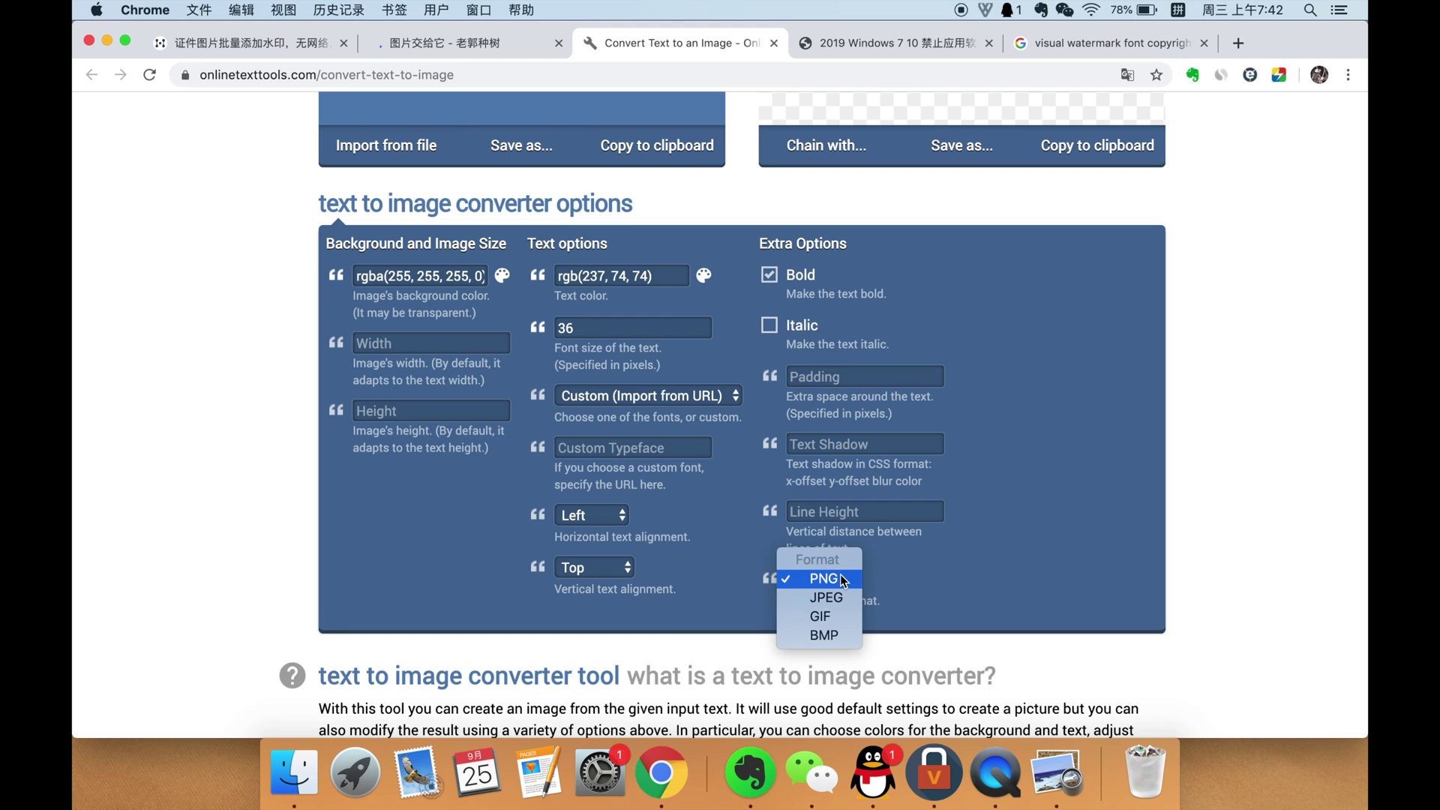
pyautogui.click(841, 580)
pyautogui.scroll(3, 964, 383)
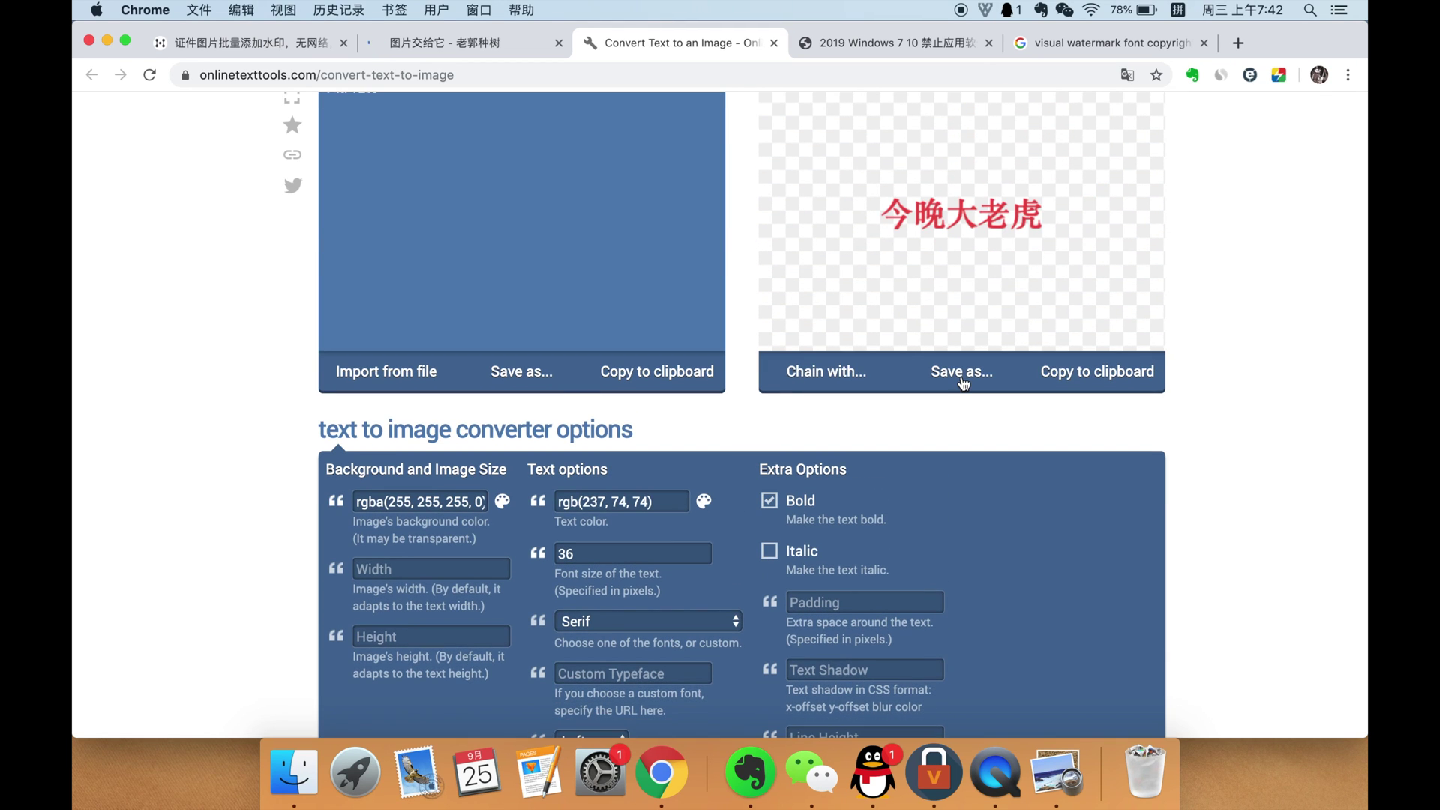
pyautogui.click(963, 383)
# Download the red 今晚大老虎 PNG, compare it with the 雕龙小技 logo, then return to Mubu
pyautogui.click(872, 375)
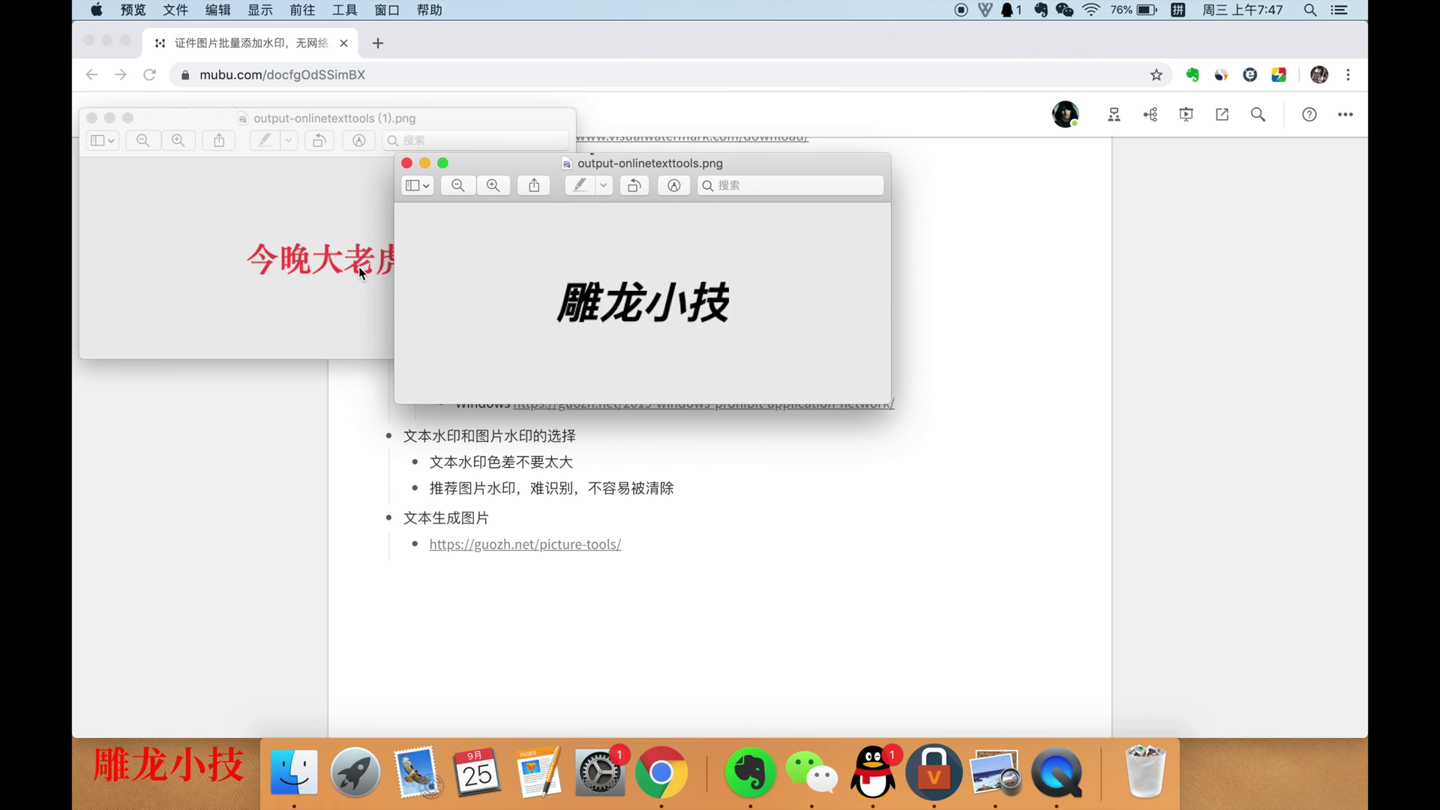
pyautogui.click(360, 272)
pyautogui.click(632, 279)
pyautogui.click(357, 275)
pyautogui.click(604, 286)
pyautogui.click(645, 542)
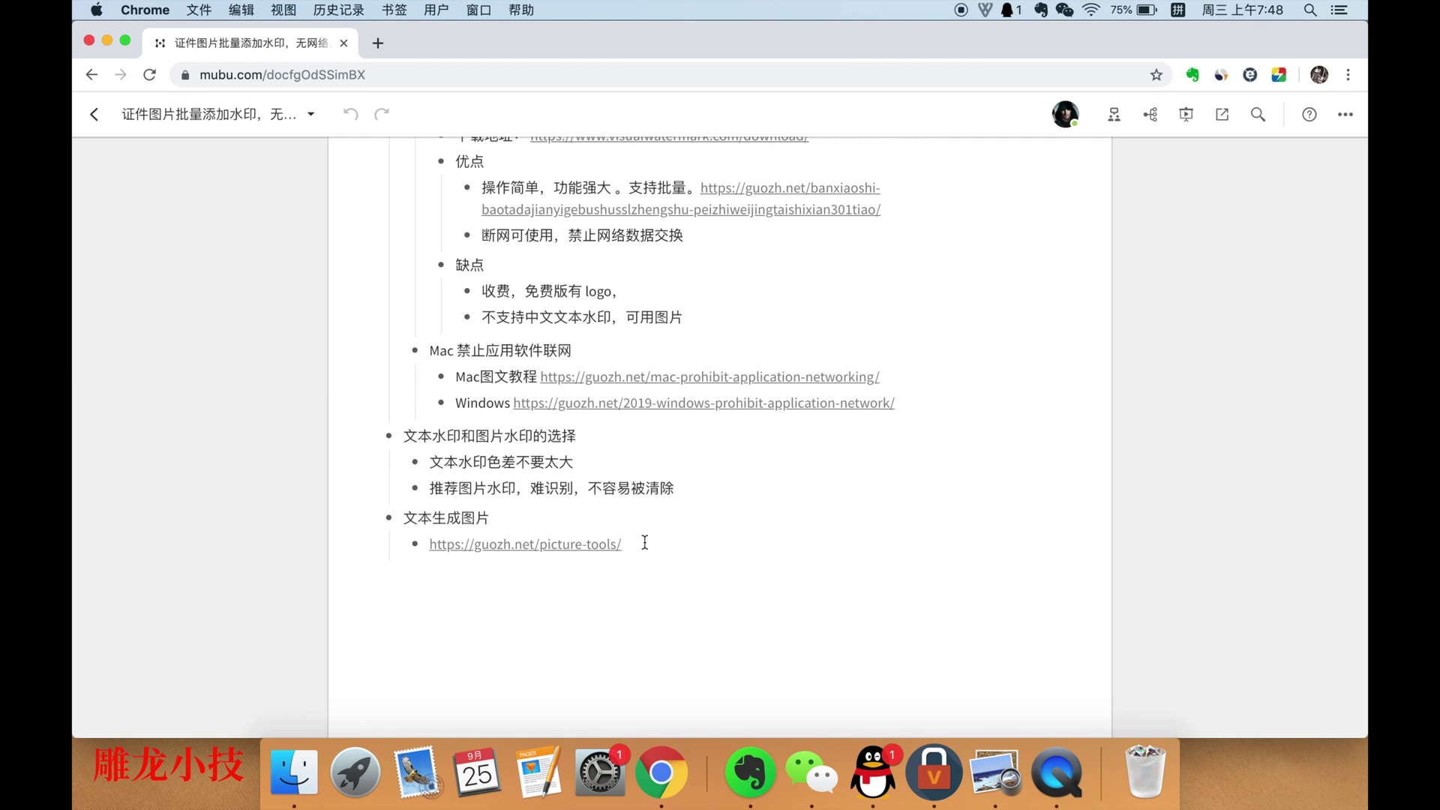
# Drag-select all 20 outline items, last link to first heading, then scroll back to the title
pyautogui.moveTo(645, 542); pyautogui.dragTo(537, 146)
pyautogui.scroll(-2, 630, 477)
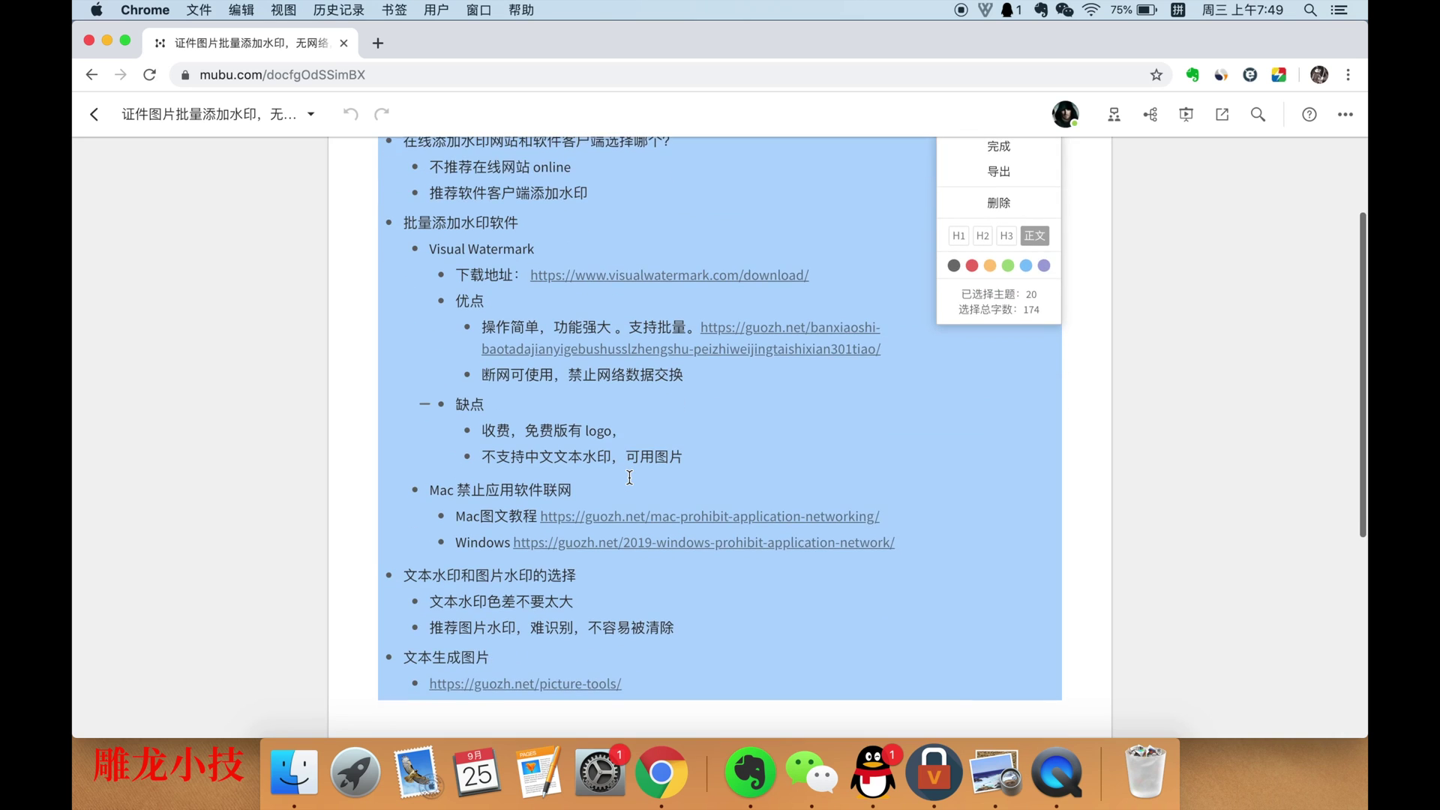
pyautogui.scroll(-2, 629, 477)
pyautogui.scroll(4, 645, 484)
pyautogui.scroll(-3, 660, 488)
pyautogui.scroll(3, 674, 495)
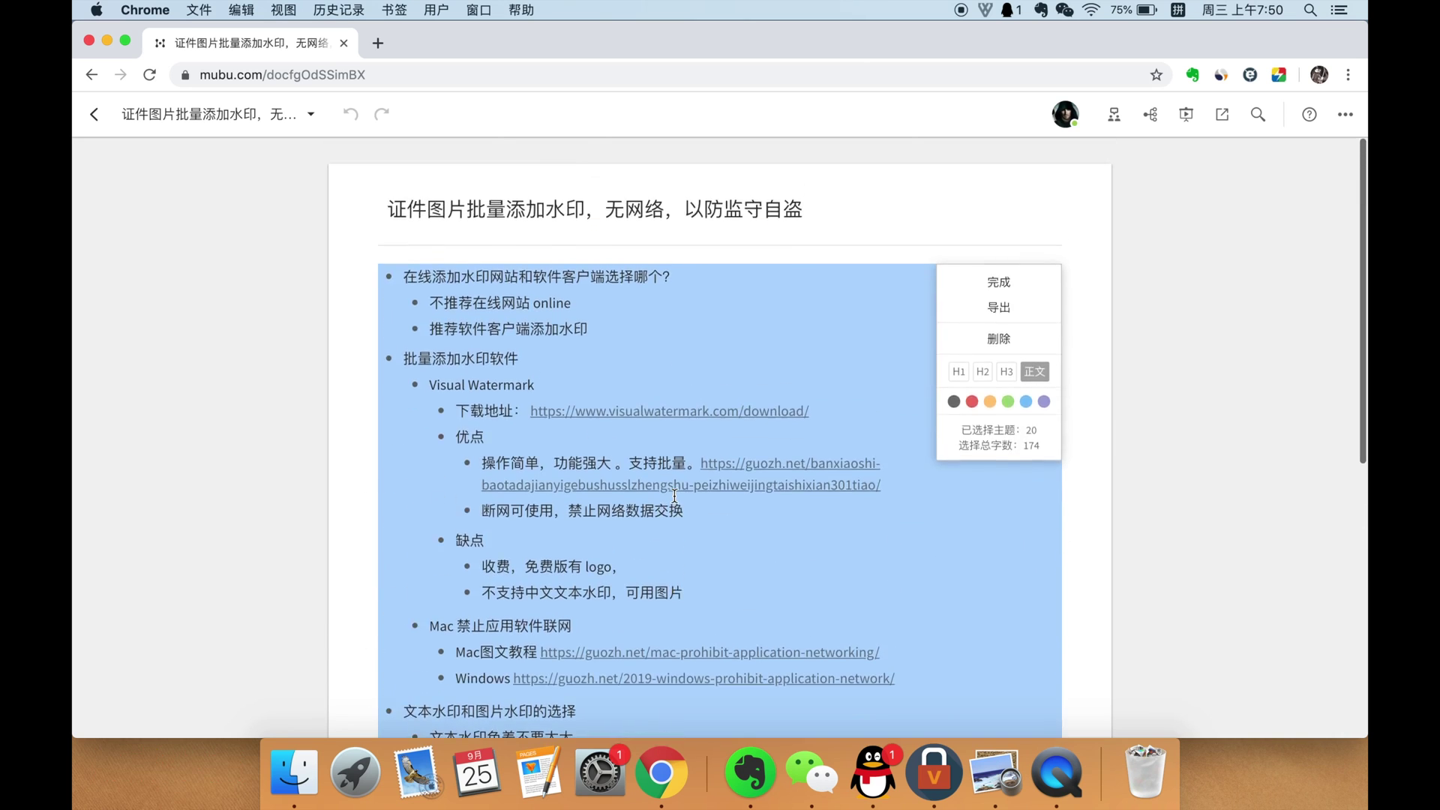